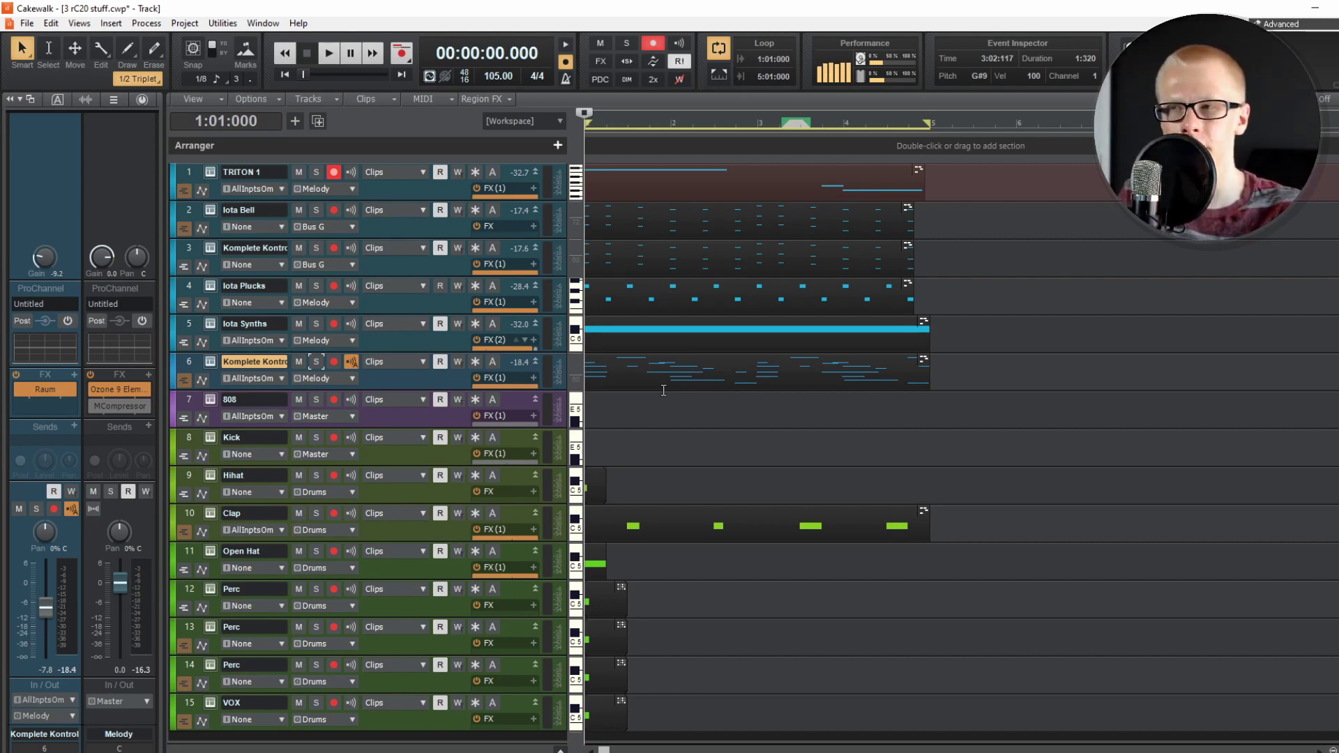
Play the melody loop and move the MISHBY window away from the track list
key(space)
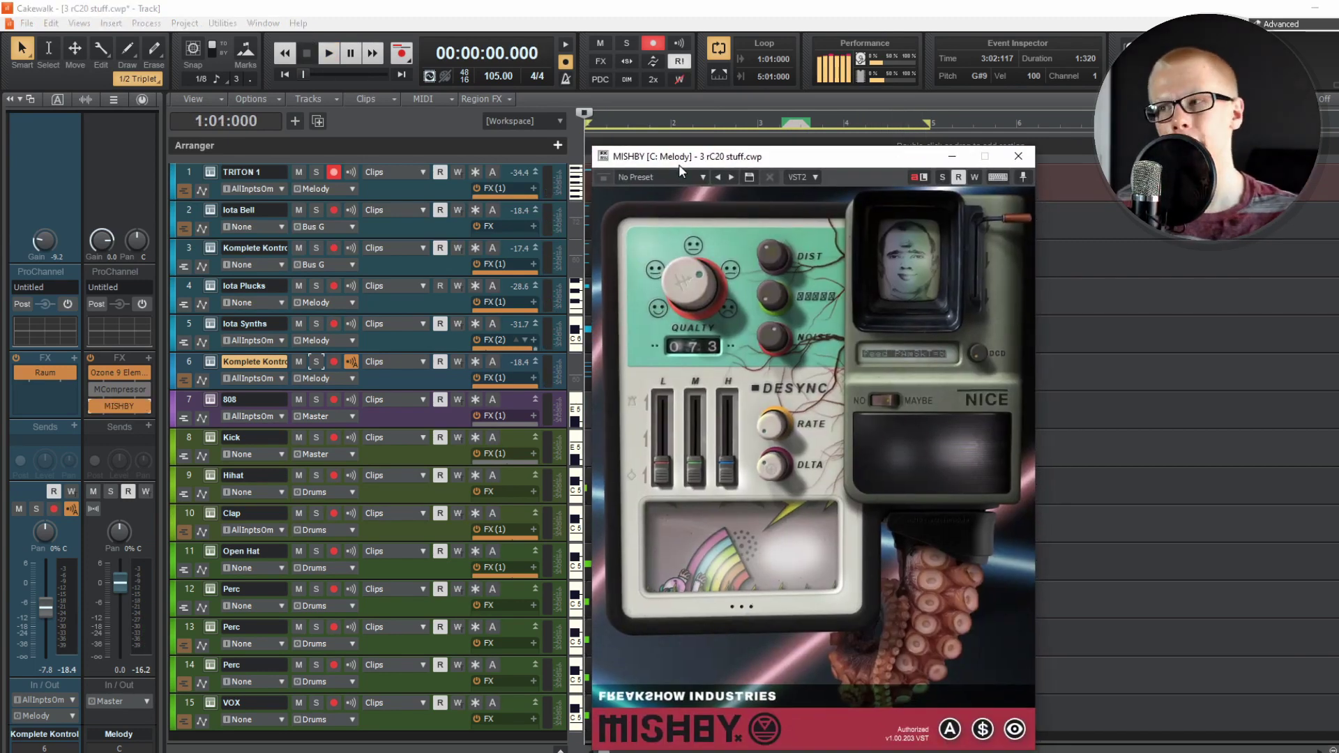
drag(665, 180, 863, 148)
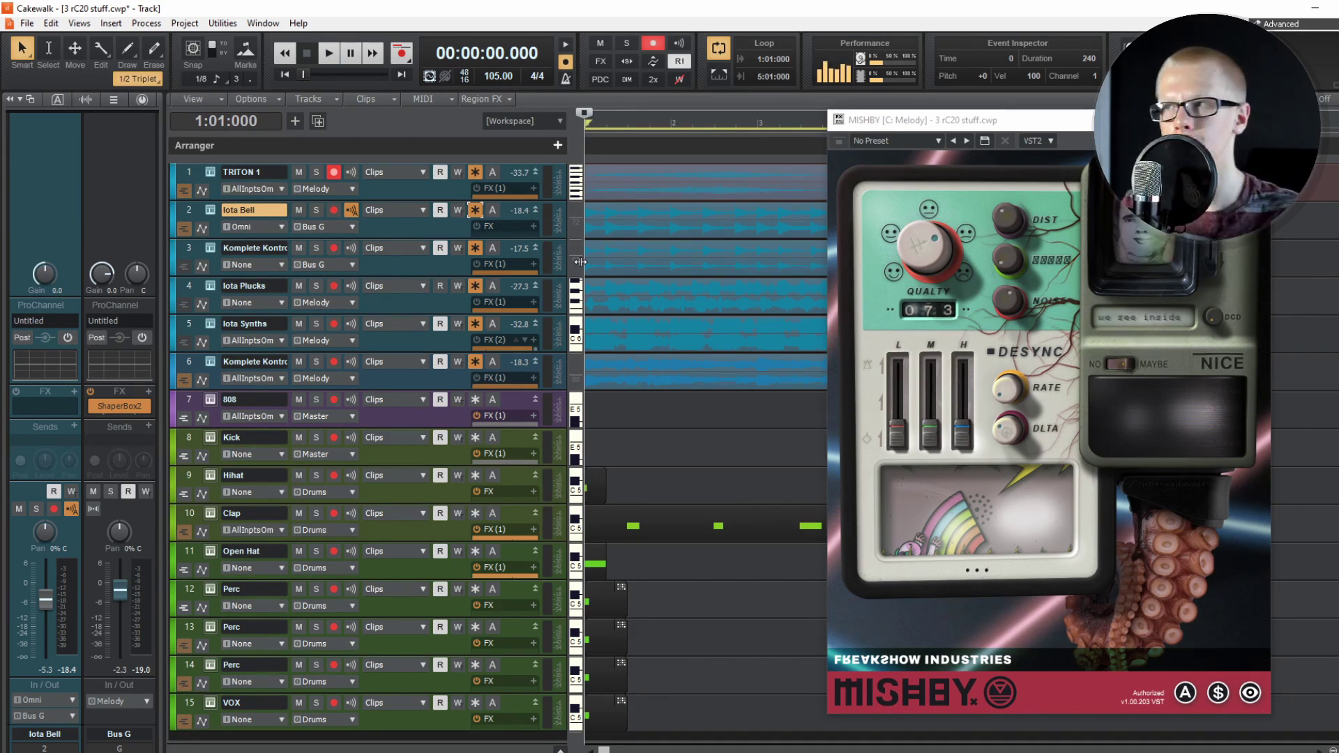
key(space)
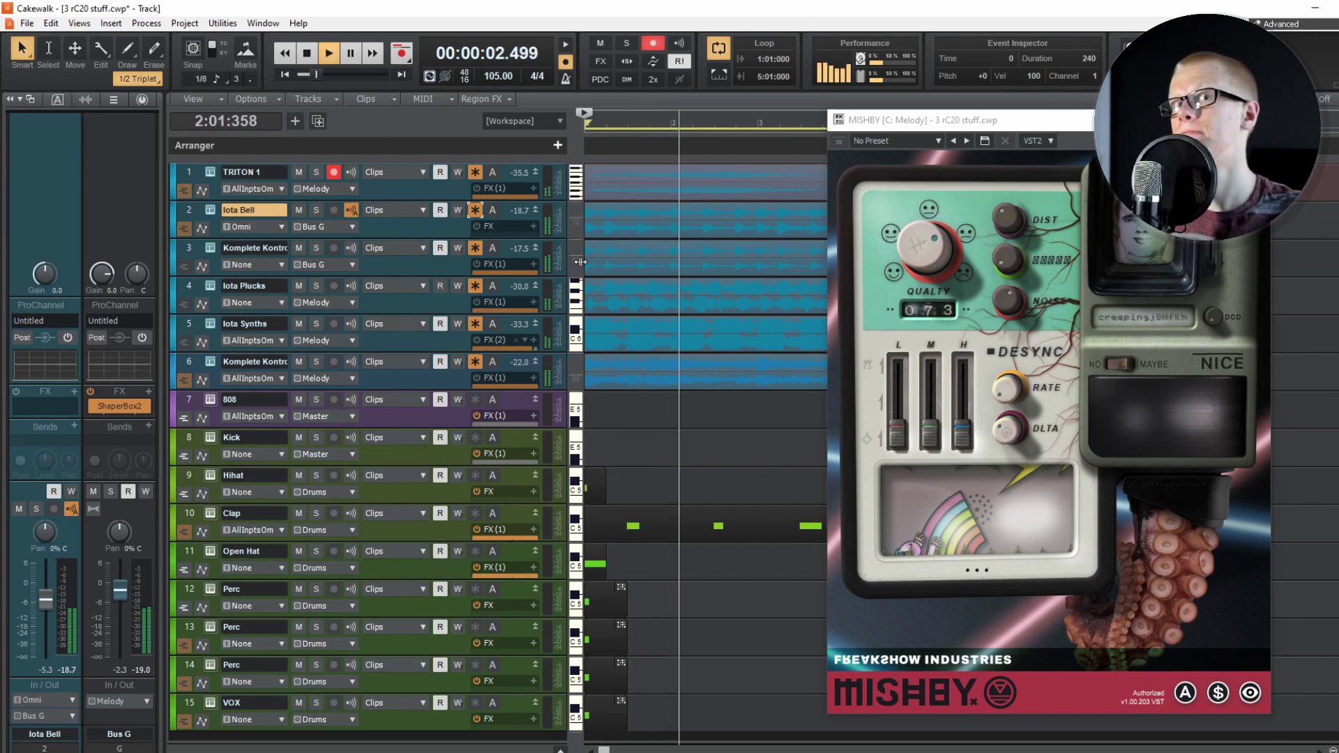
key(space)
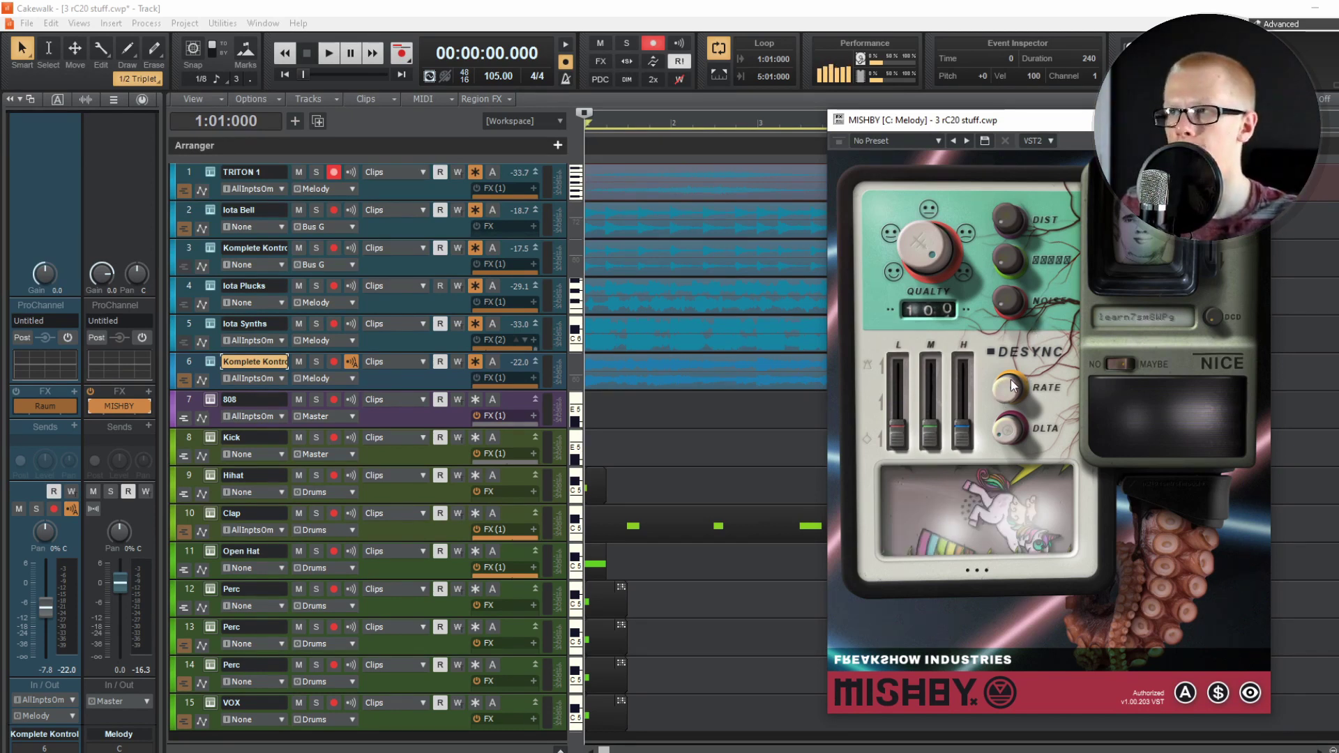
Play the melody loop several times to hear MISHBY's effect on the Melody bus
key(space)
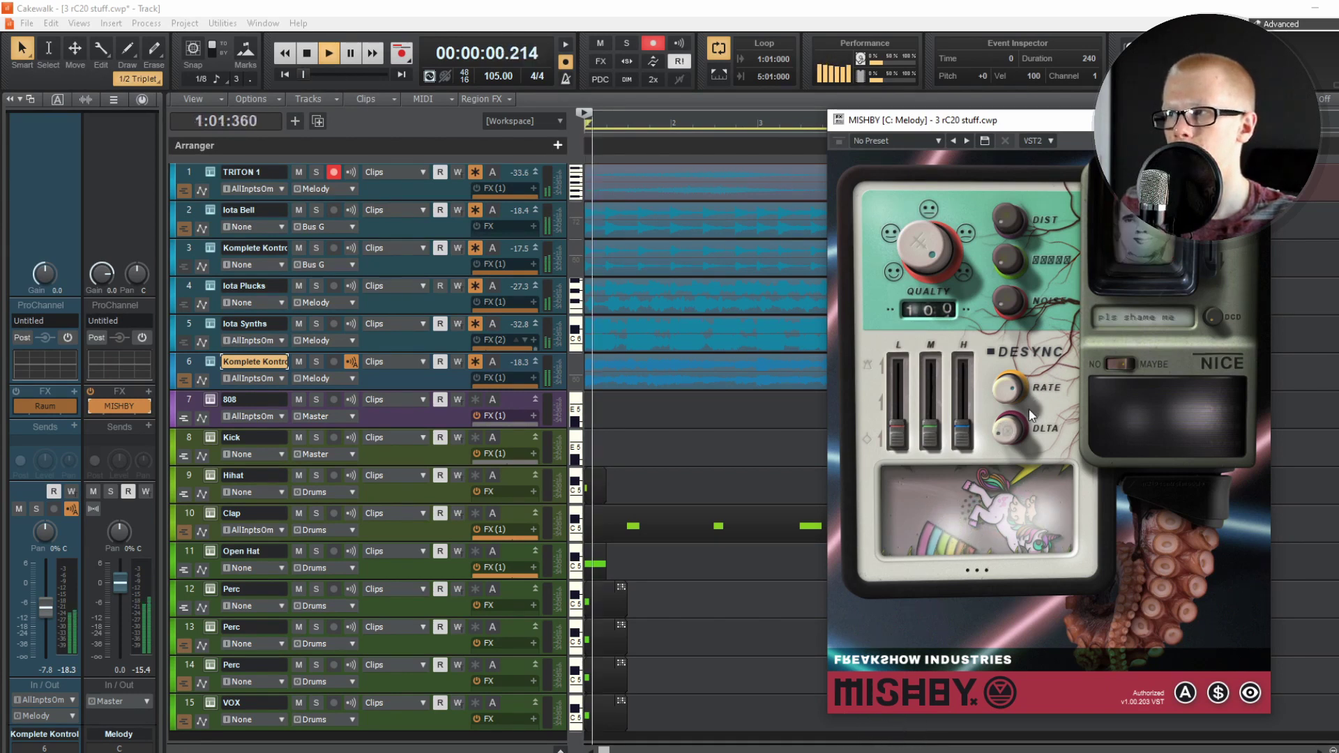
key(space)
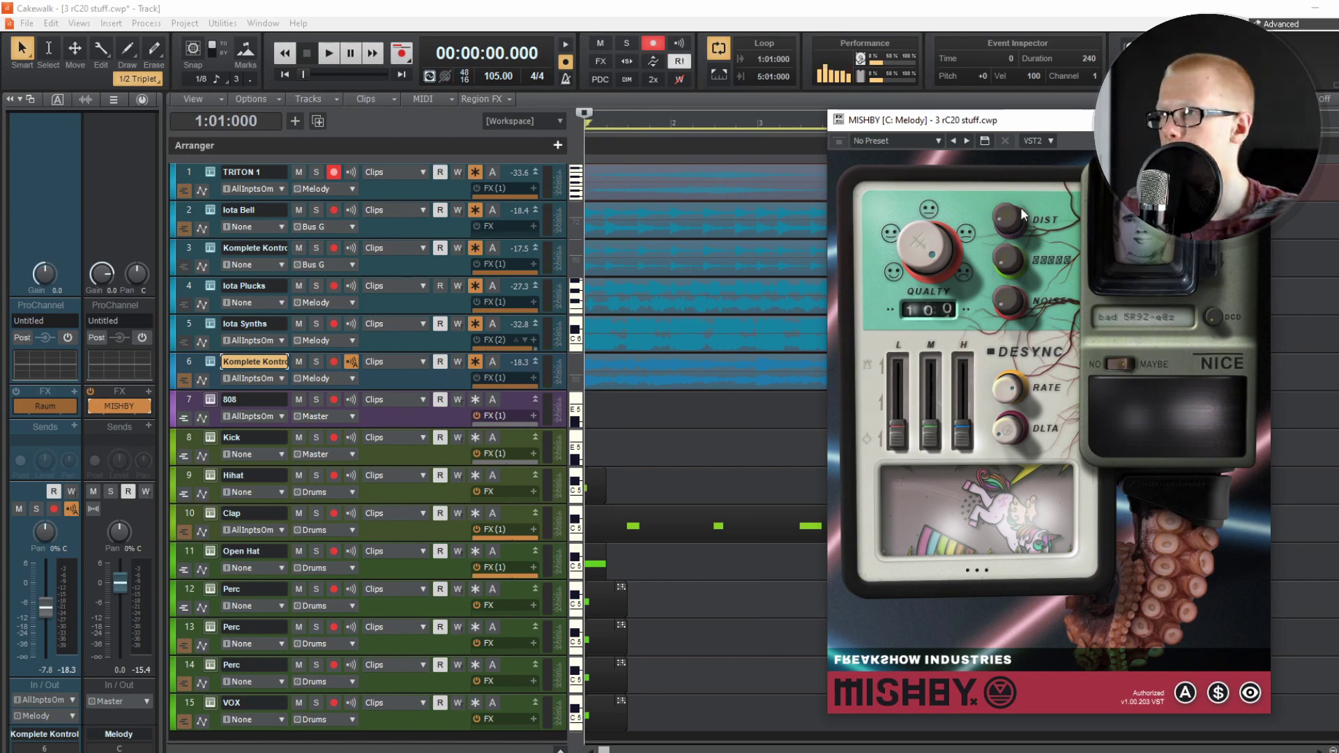
key(space)
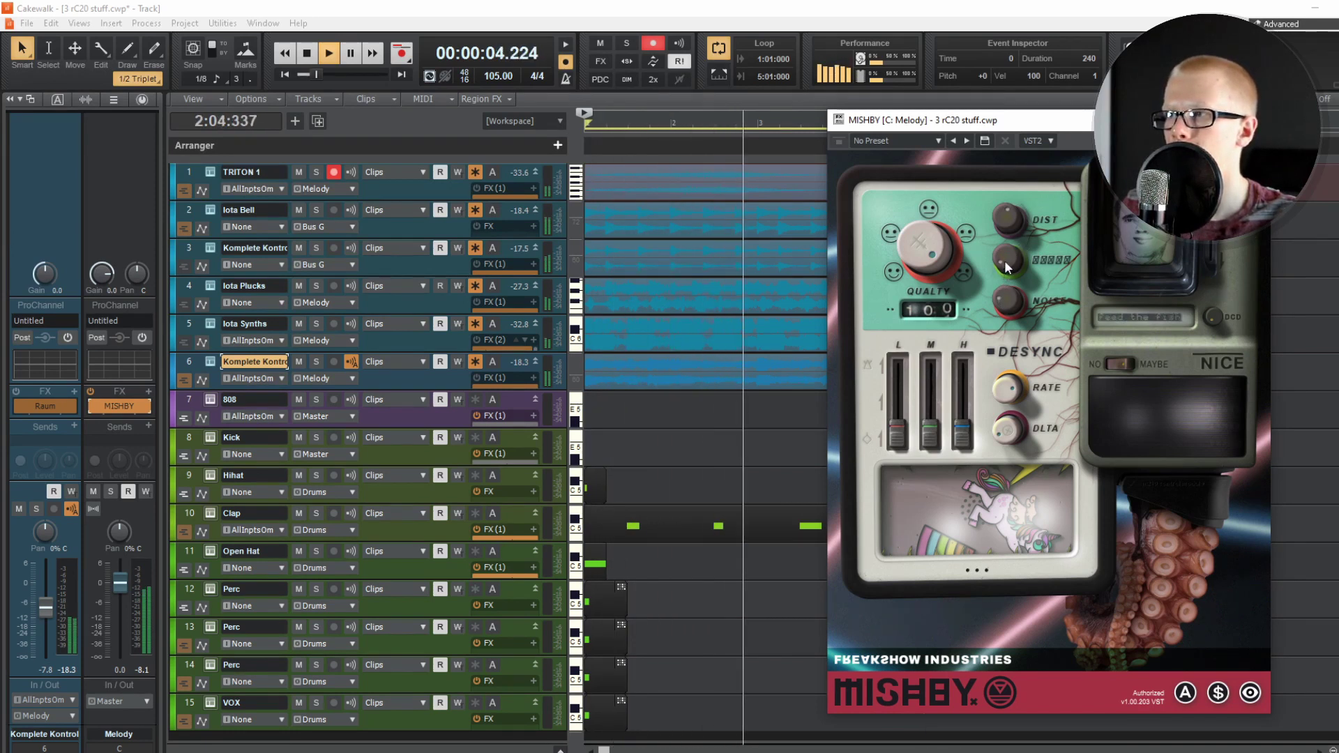
key(space)
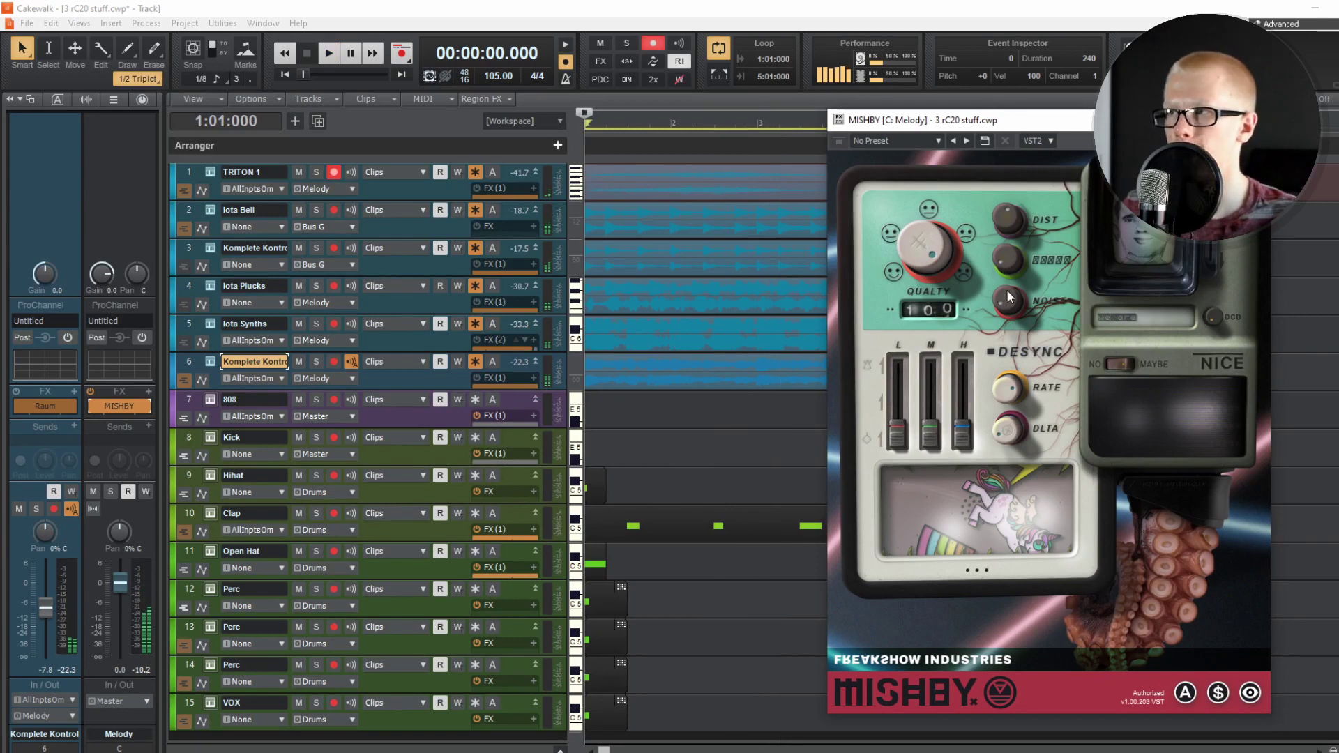
key(space)
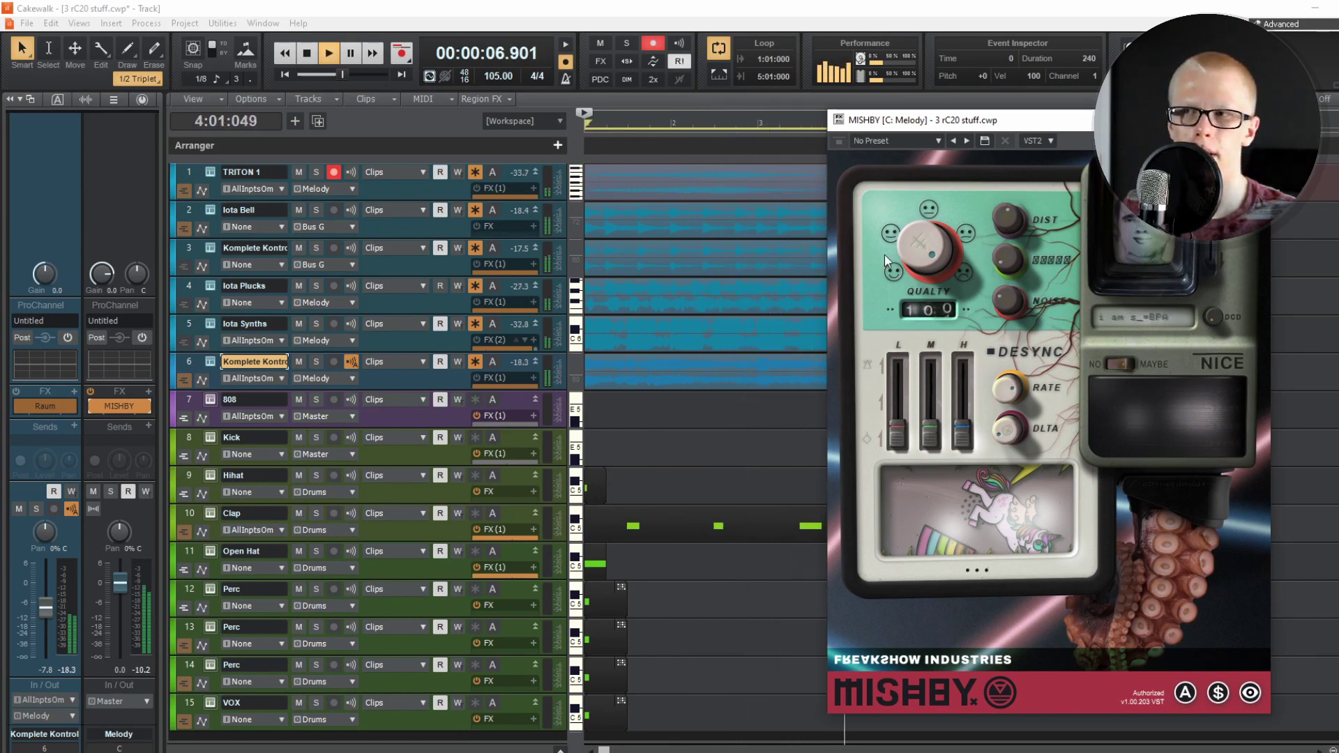
key(space)
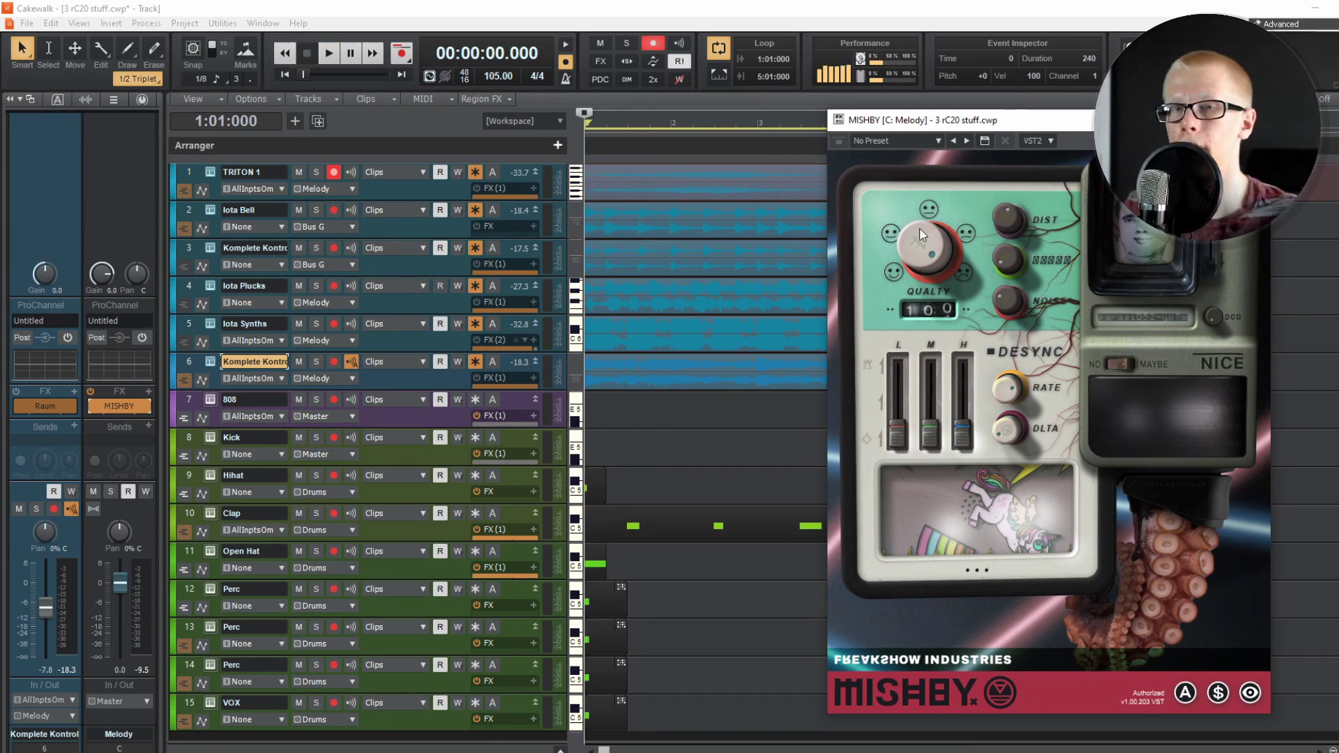
Set MISHBY's Quality to 000 and play the melody loop with it
drag(919, 229, 931, 450)
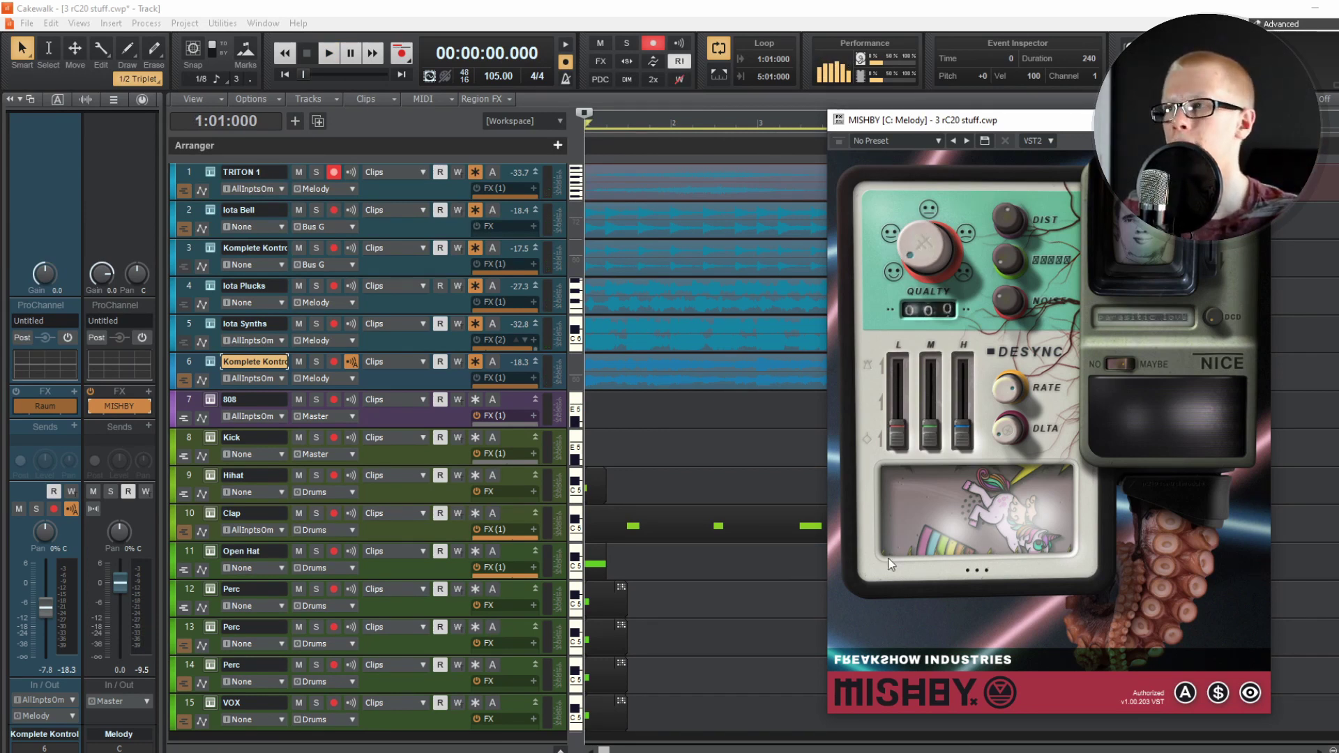
key(space)
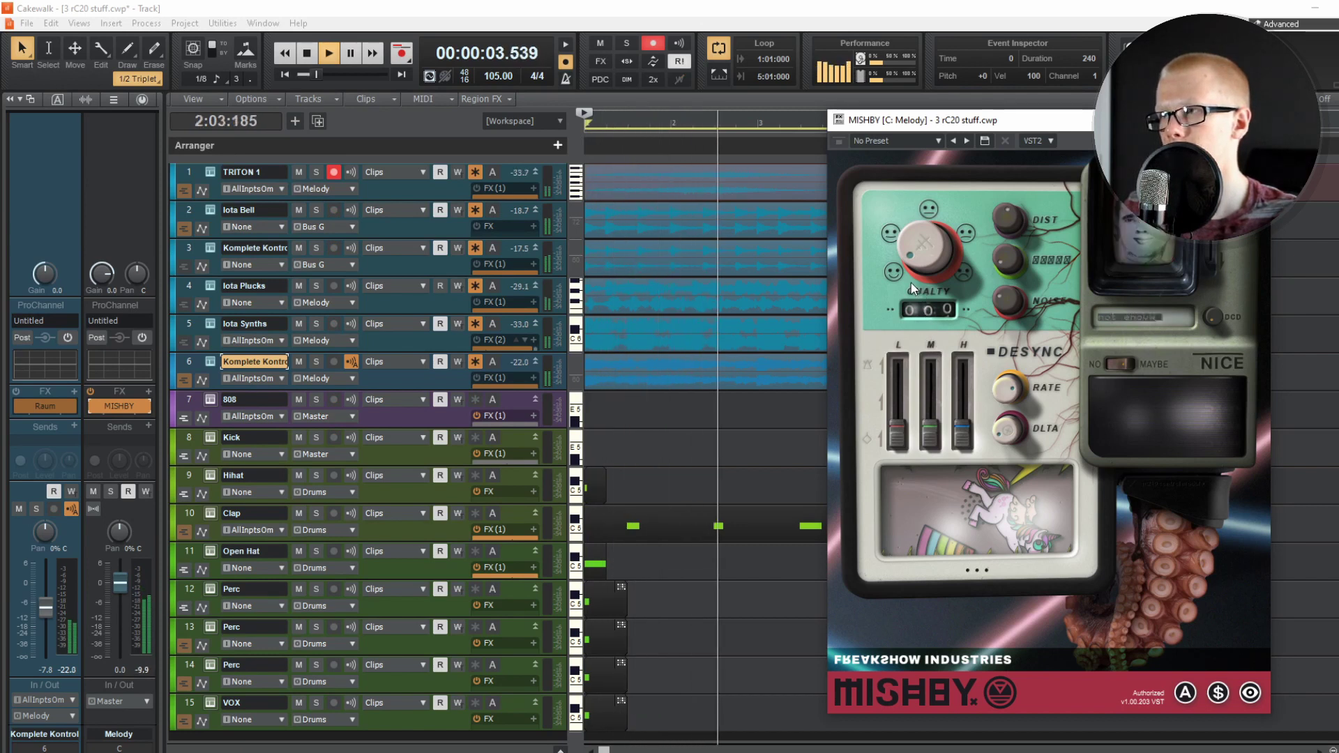
key(space)
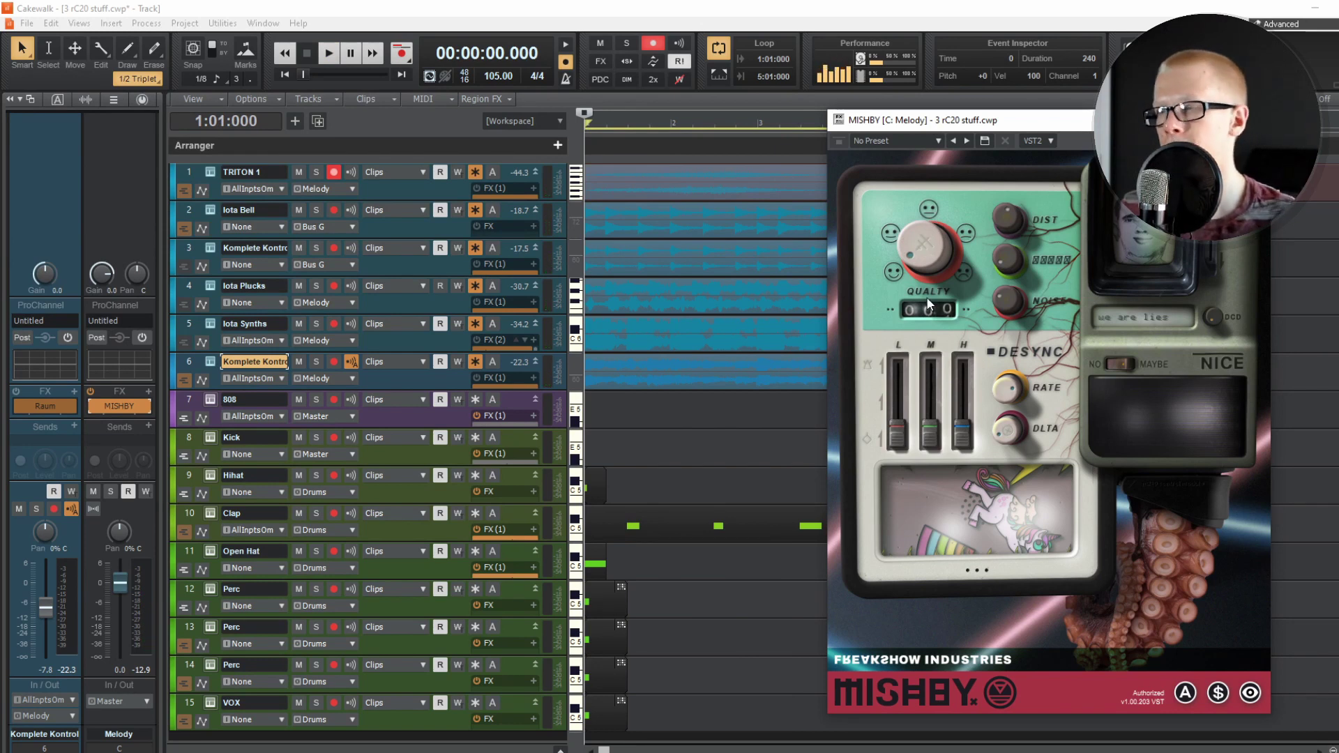
key(space)
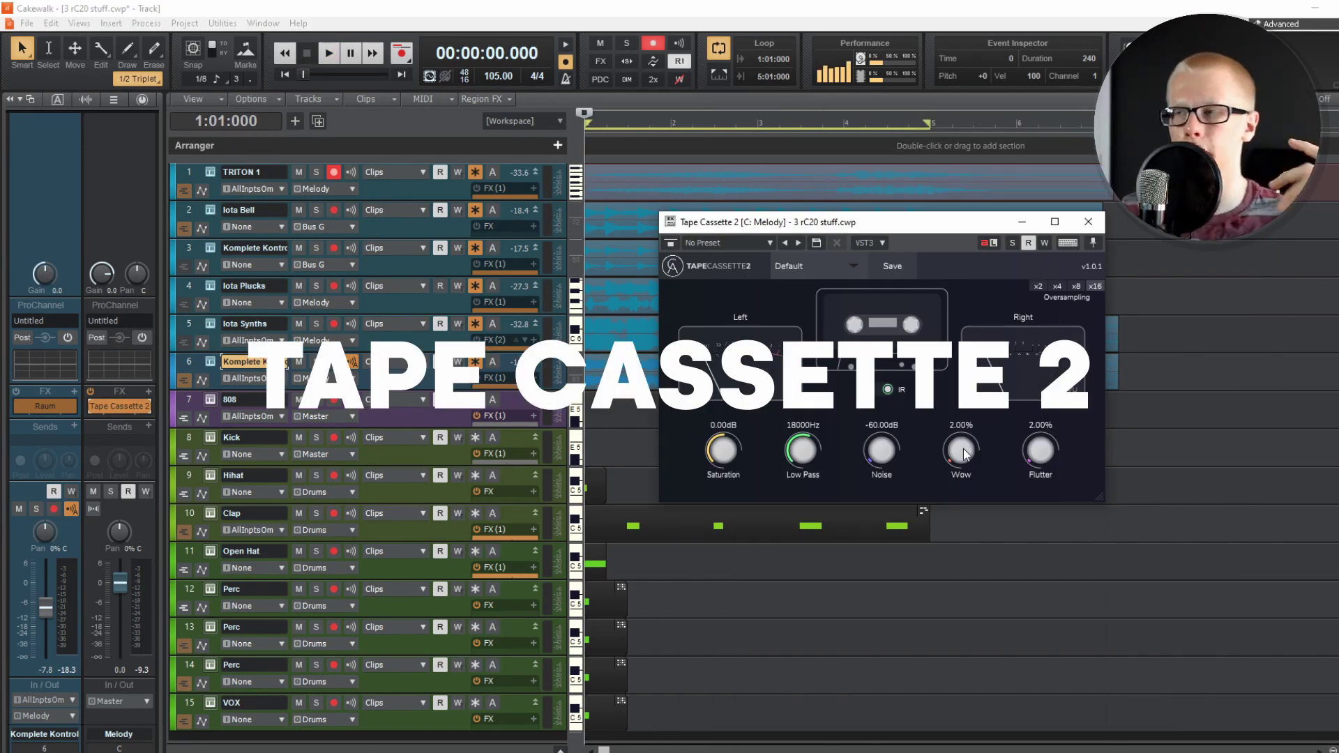
Play the loop through Tape Cassette 2 while raising Wow to about 88%
key(space)
drag(966, 454, 976, 420)
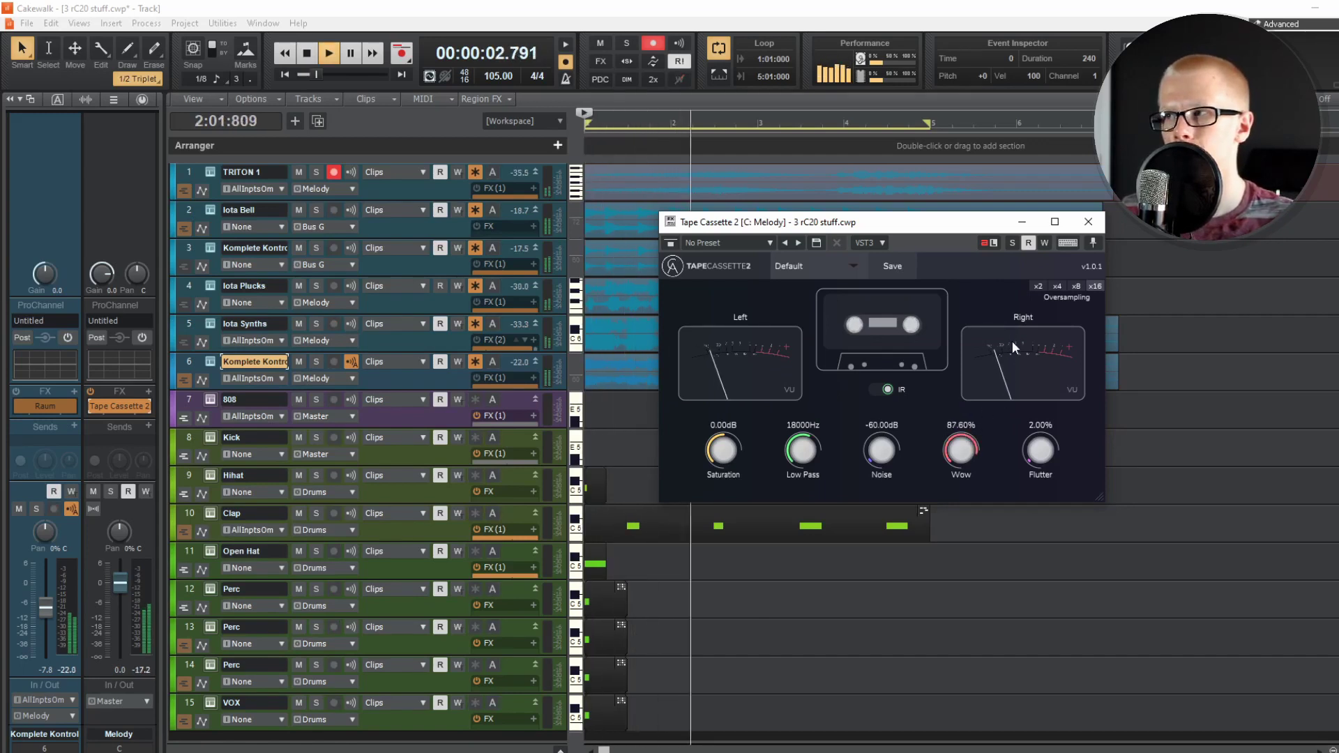
drag(992, 433, 984, 435)
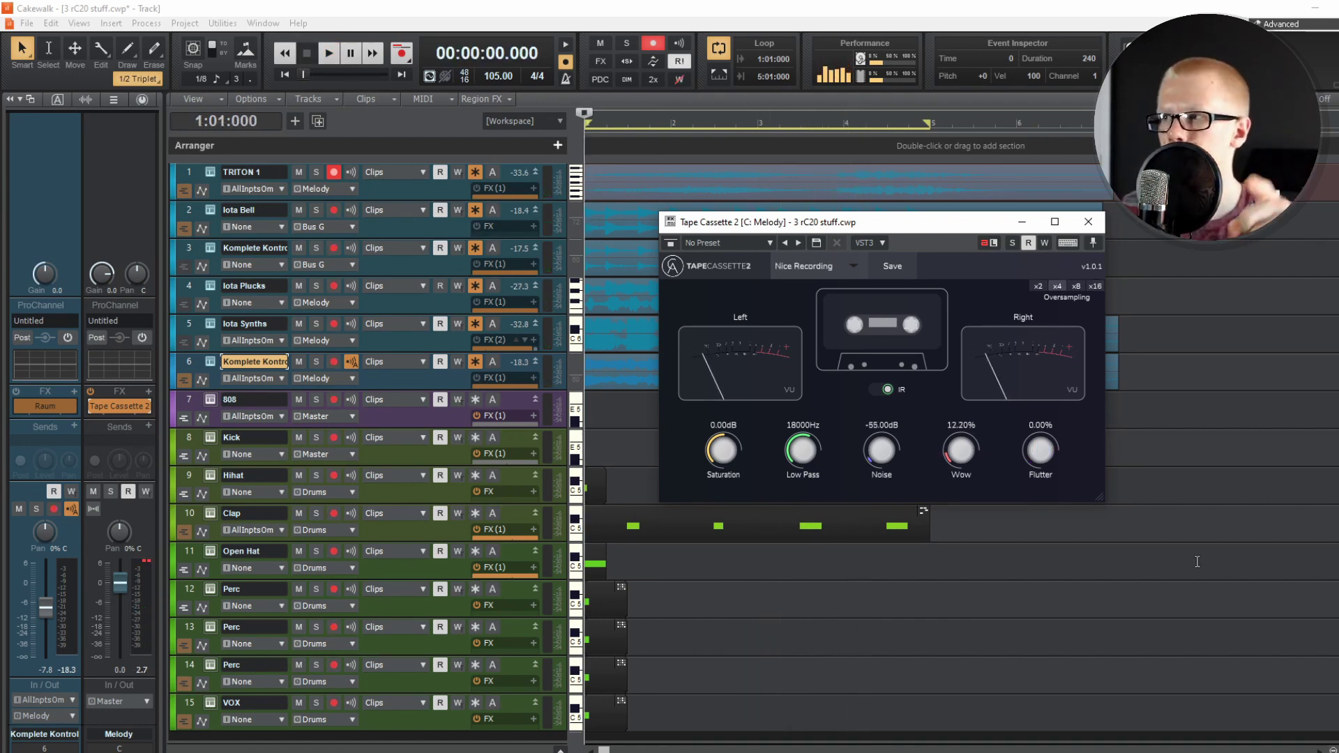
Try adjusting the Flutter of the Nice Recording preset while playing the melody loop
drag(1041, 450, 1049, 321)
key(space)
drag(1049, 496, 1001, 599)
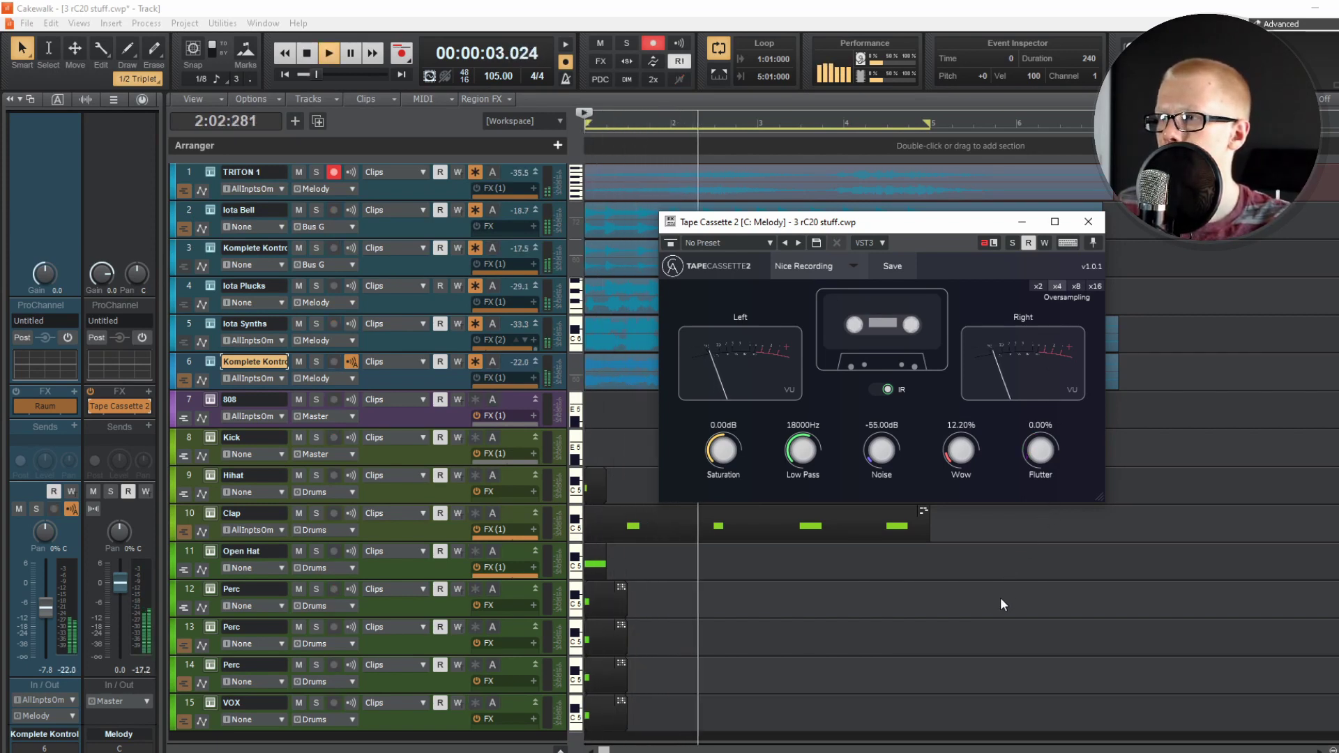
key(space)
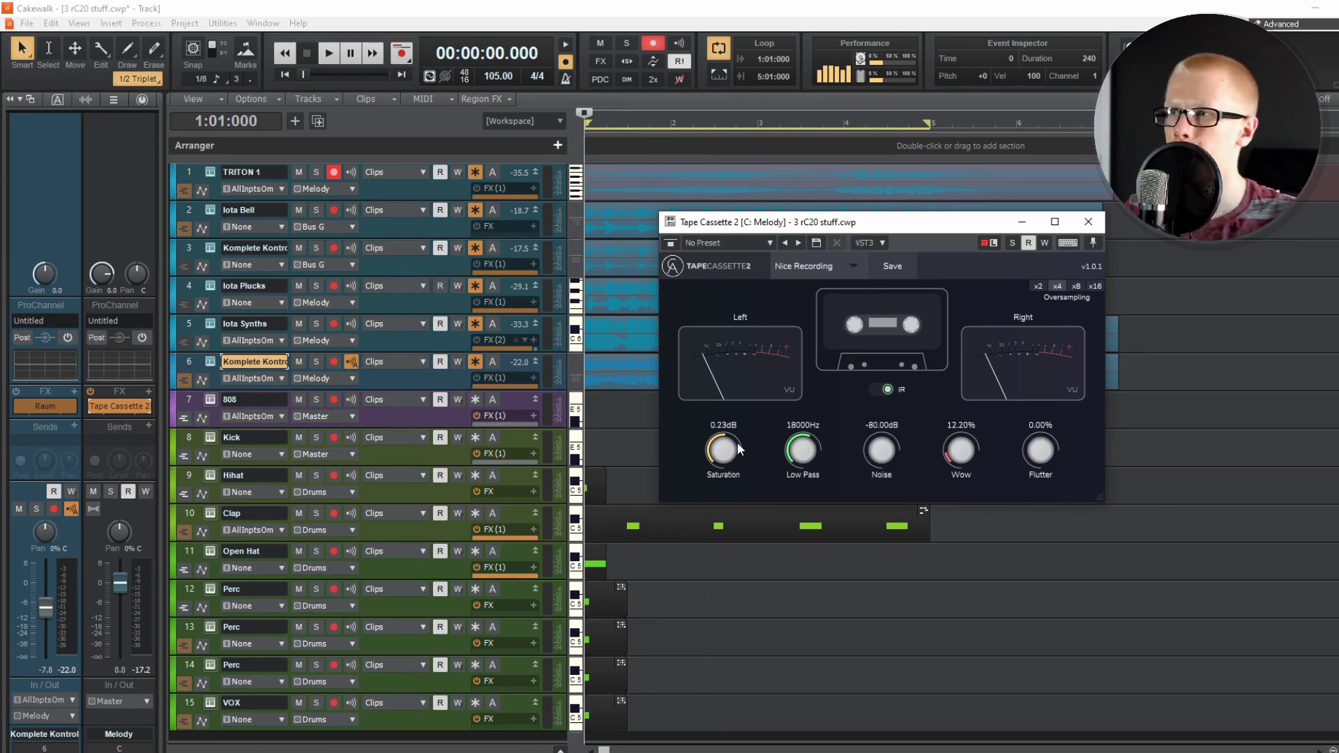
Raise the Saturation in Tape Cassette 2 to about 10.20 dB during playback of the loop
key(space)
drag(738, 442, 747, 417)
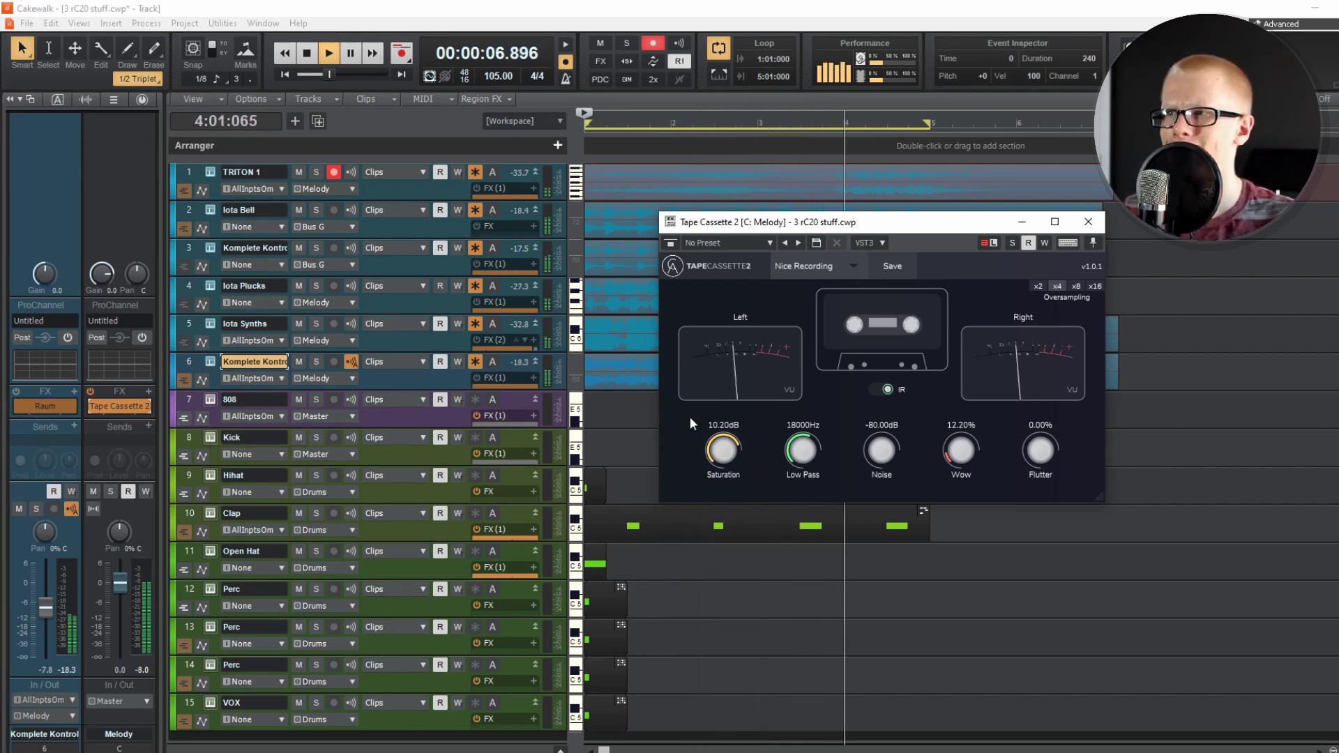
key(space)
Audition the LoFi and Grandpa's Piano presets of Tape Cassette 2 on the playing melody
click(809, 266)
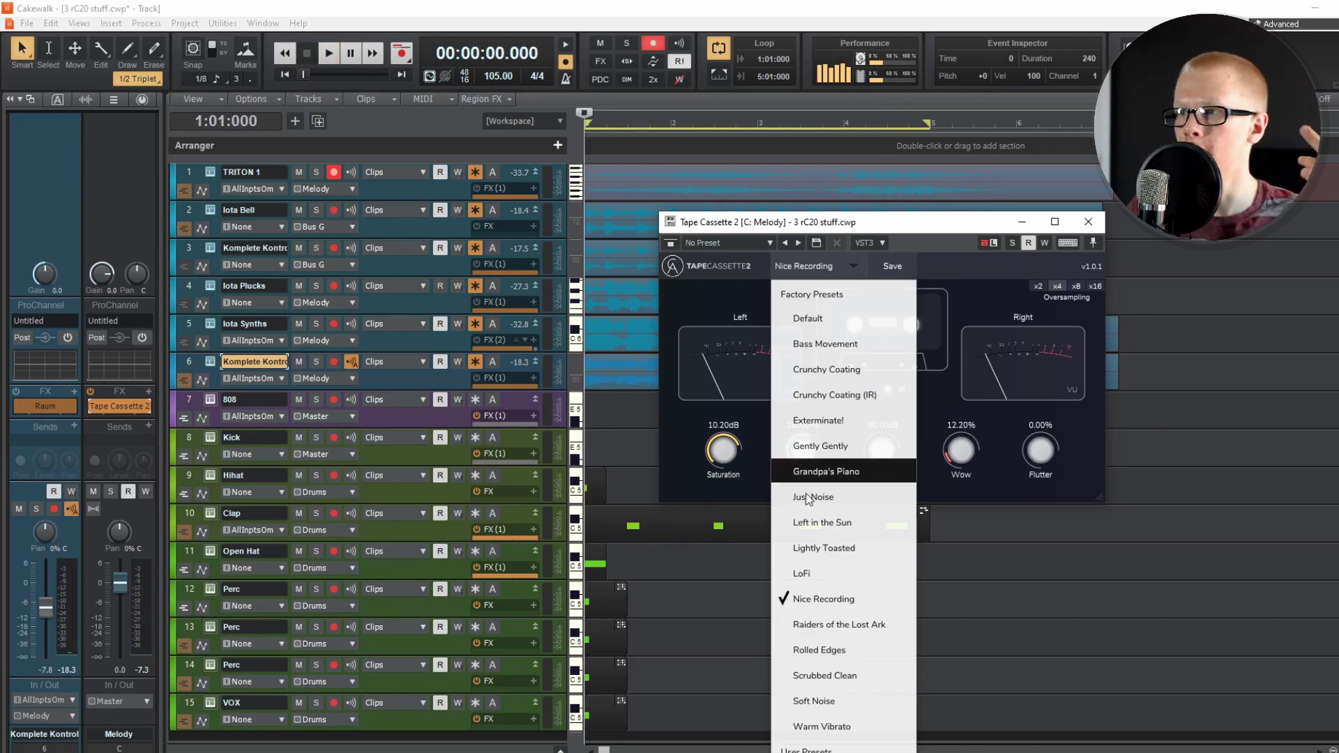
click(803, 572)
key(space)
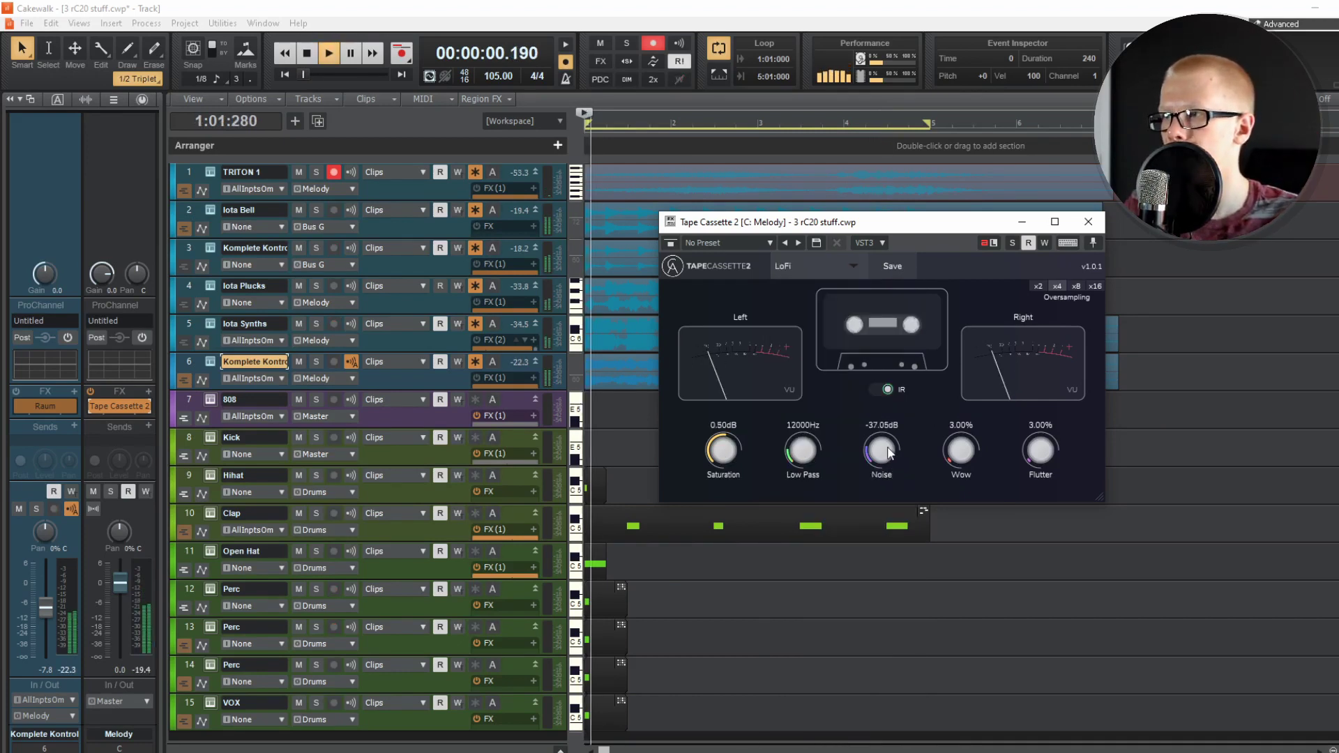
click(851, 266)
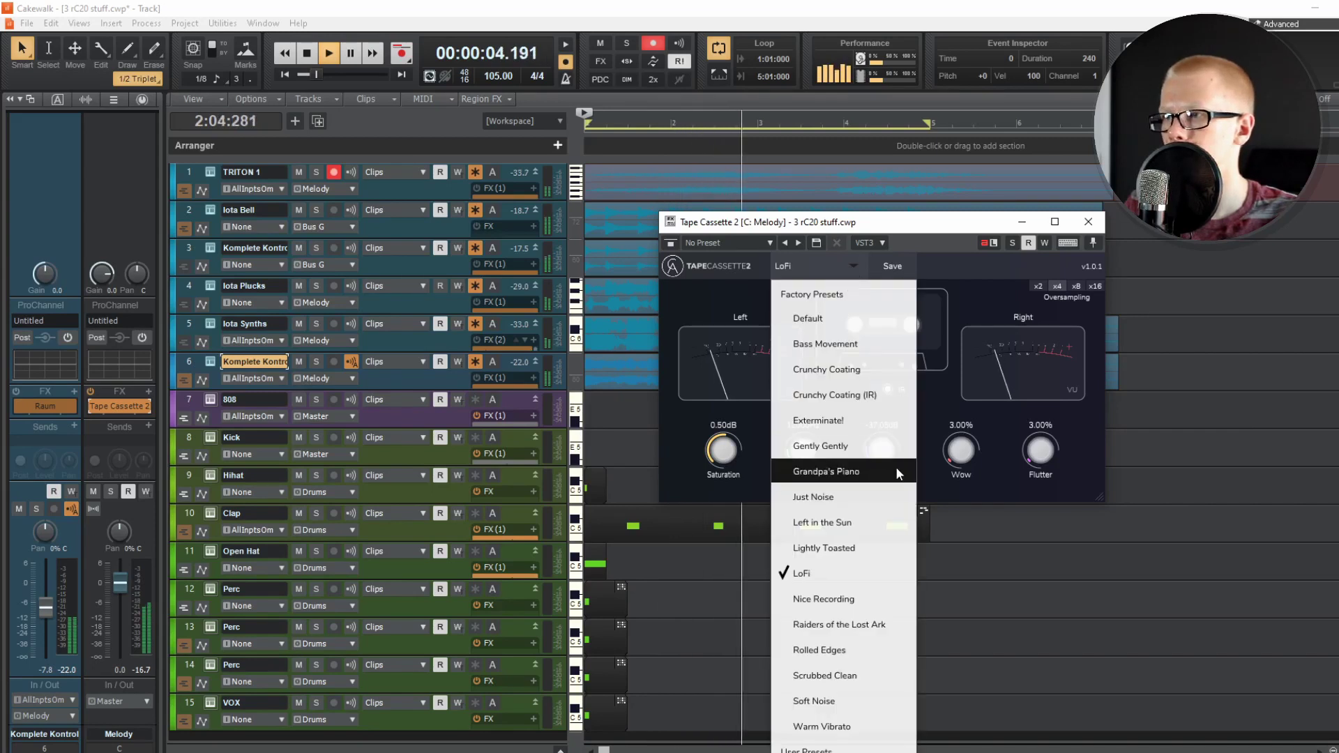
click(897, 469)
Audition the Soft Noise, Rolled Edges and Crunchy Coating presets on the playing melody
click(855, 267)
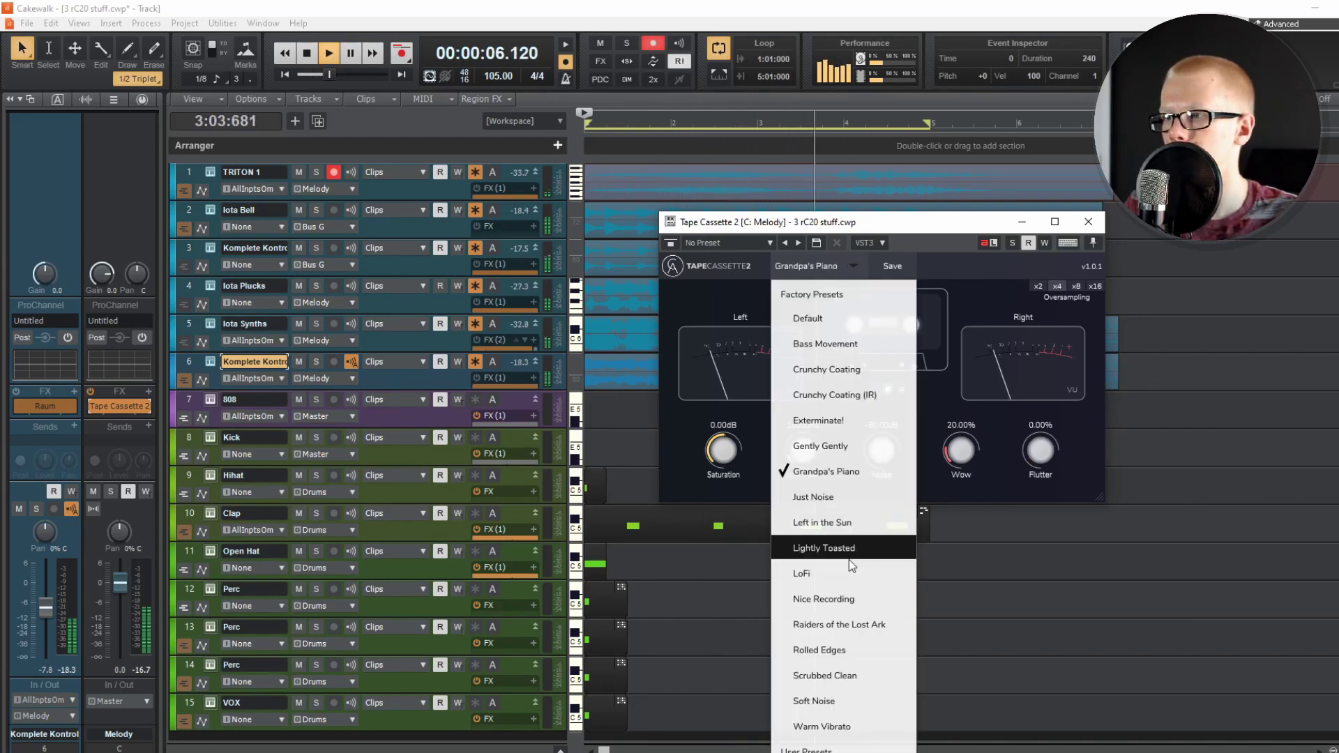
click(837, 701)
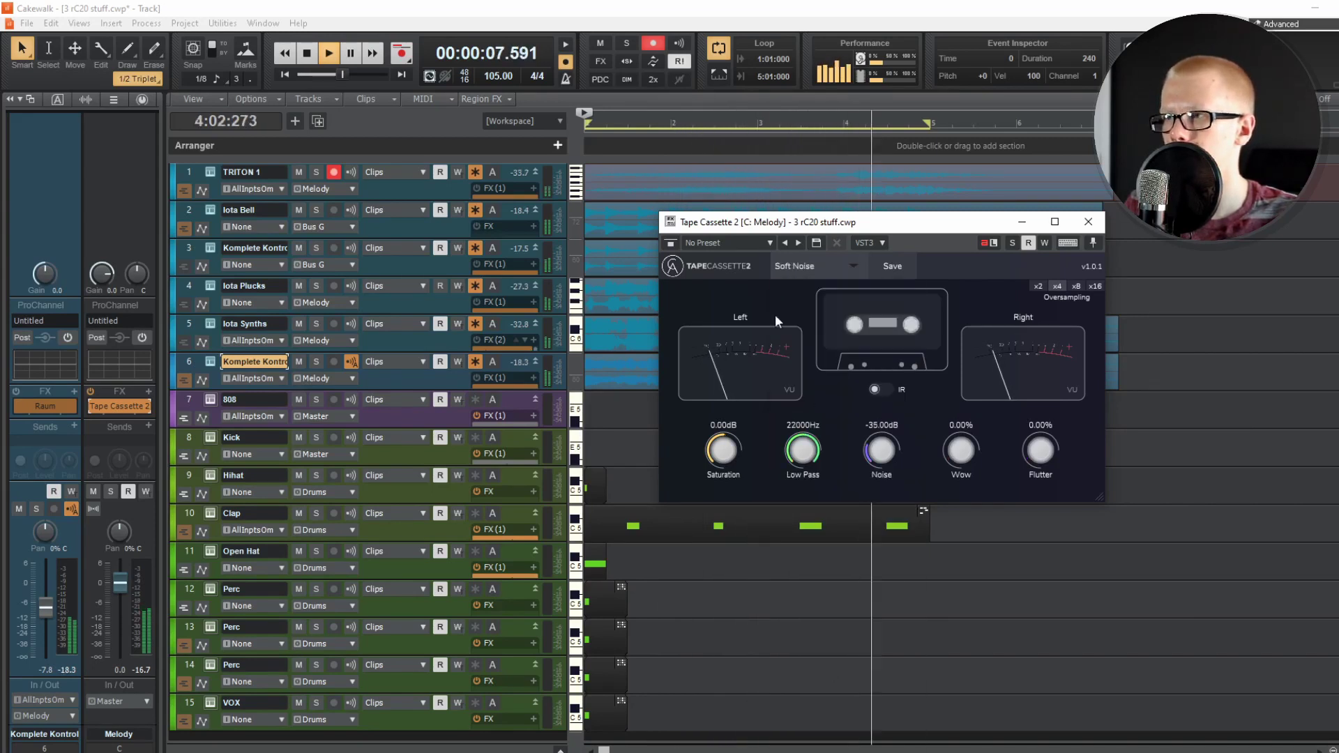
click(854, 267)
click(863, 656)
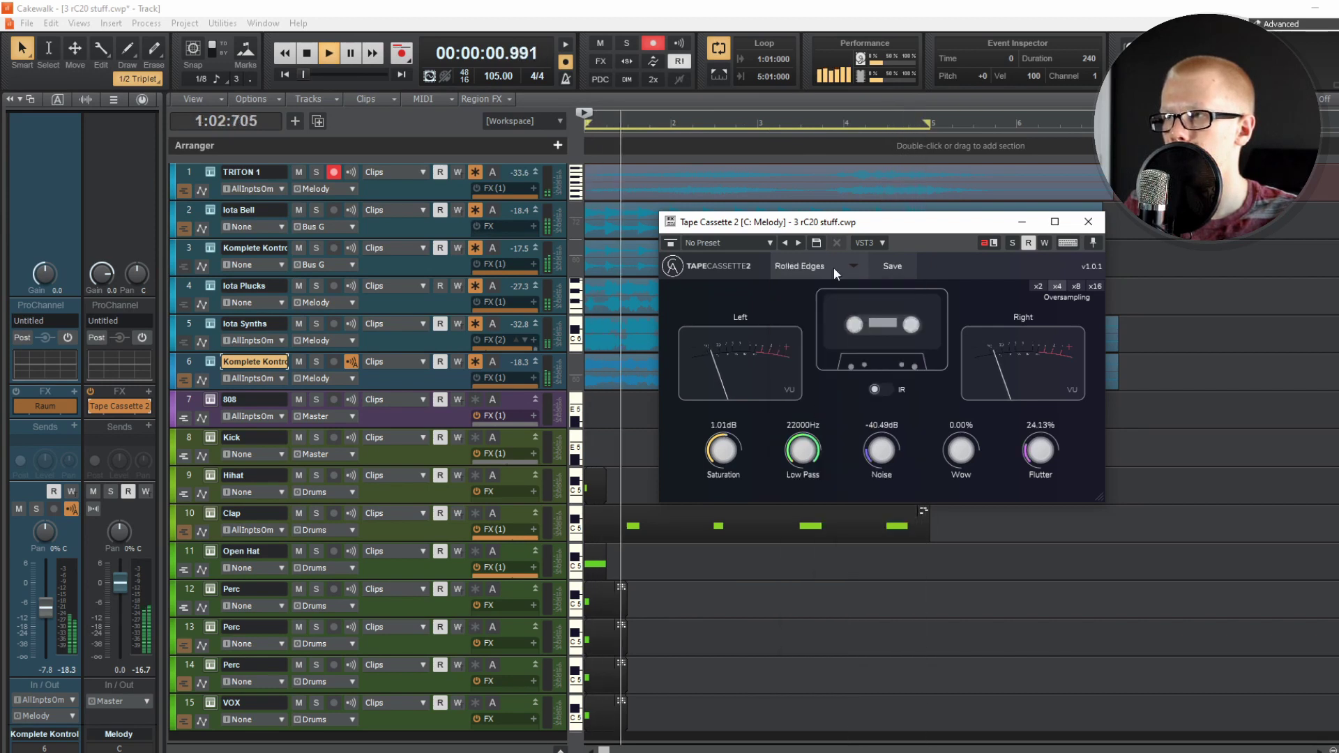
click(852, 266)
click(863, 325)
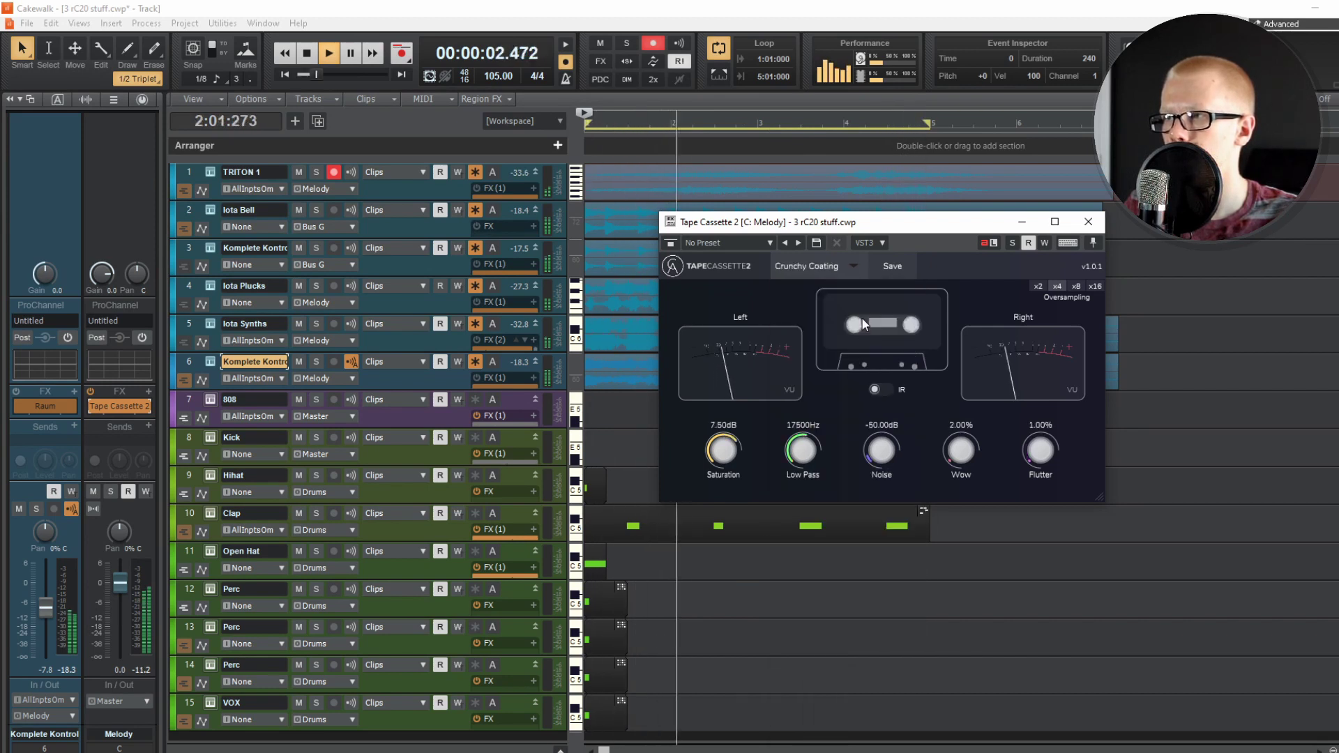
Load the Bass Movement preset in Tape Cassette 2 and lower its Wow to about 11.39%
click(856, 278)
click(885, 350)
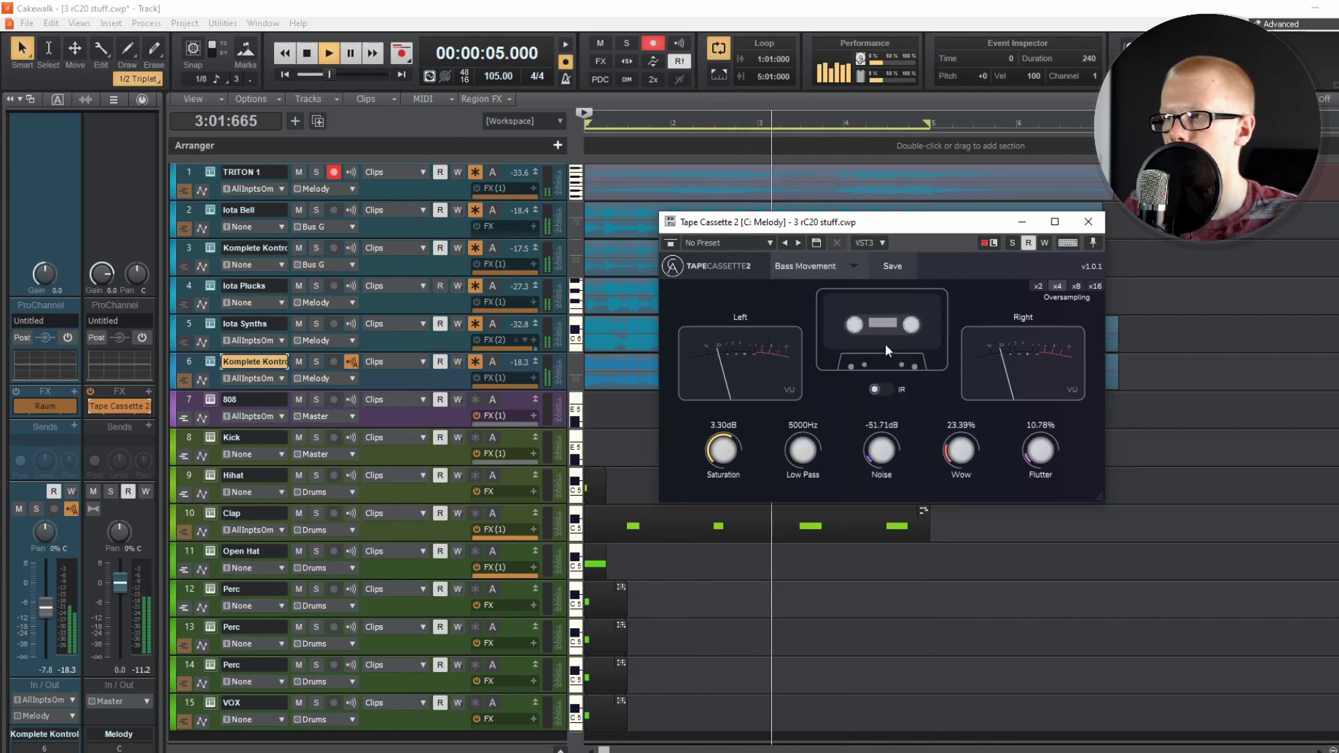
drag(968, 447, 968, 458)
click(847, 271)
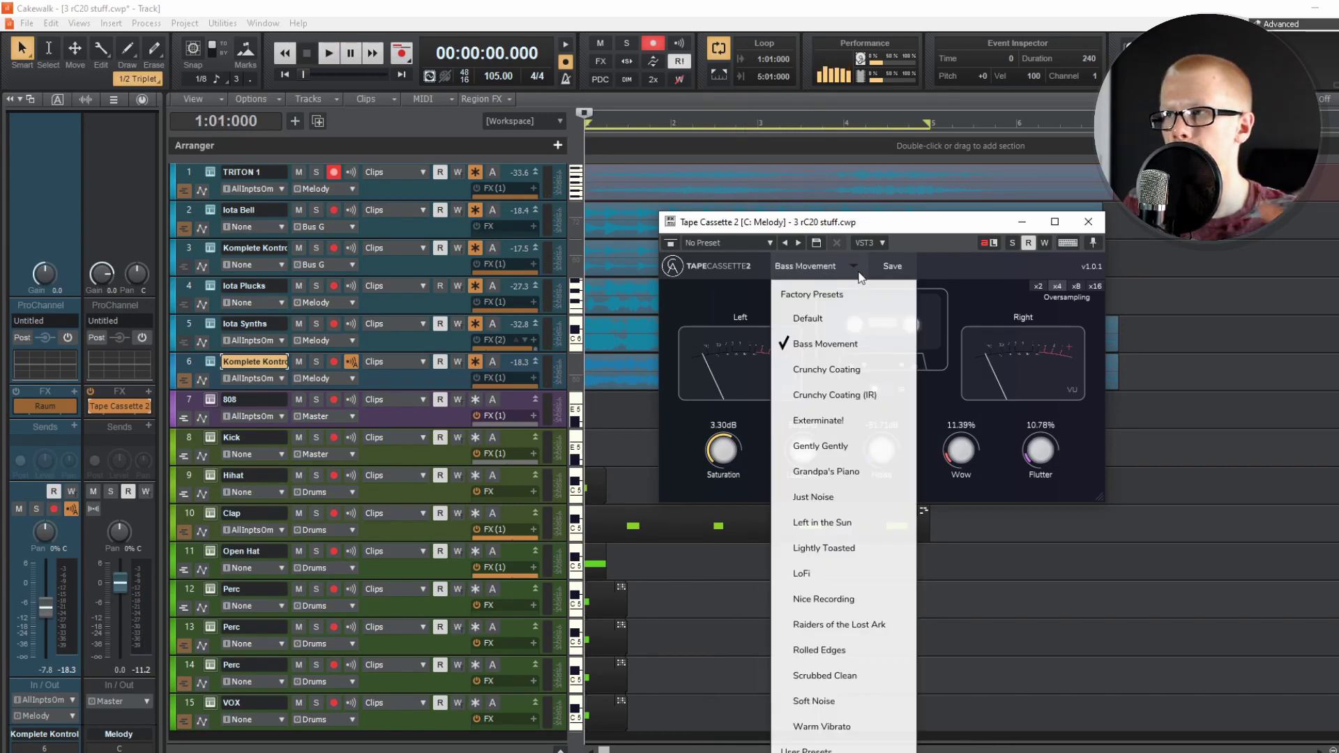
click(860, 272)
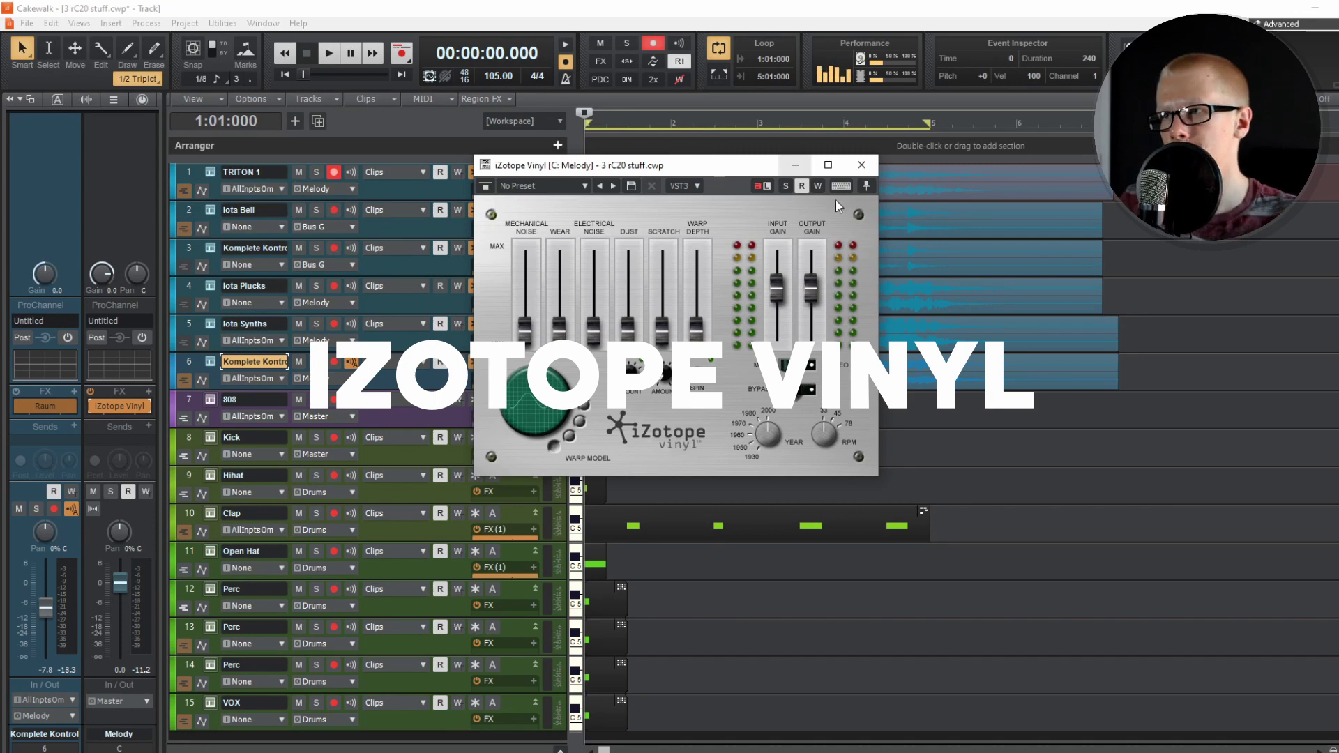
Play the loop through iZotope Vinyl while adjusting Warp Depth to slightly above minimum
key(space)
drag(693, 297, 701, 327)
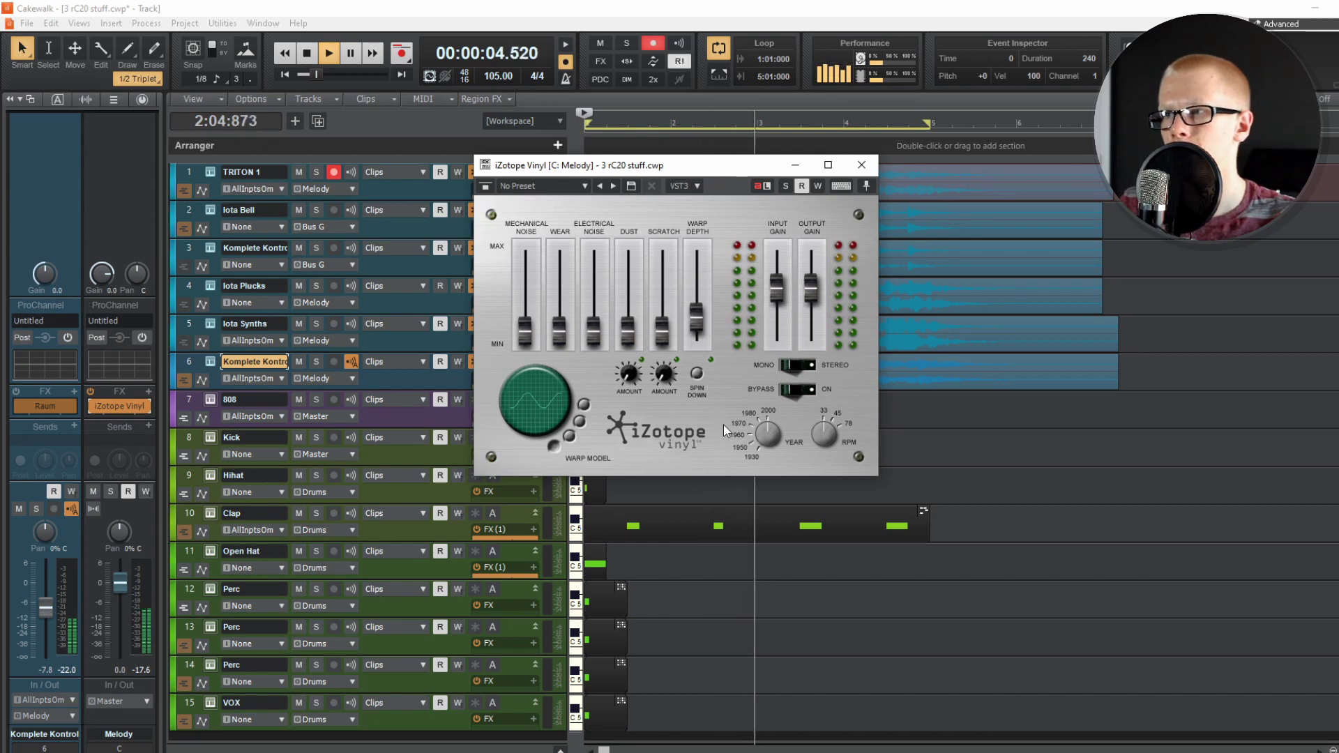
key(space)
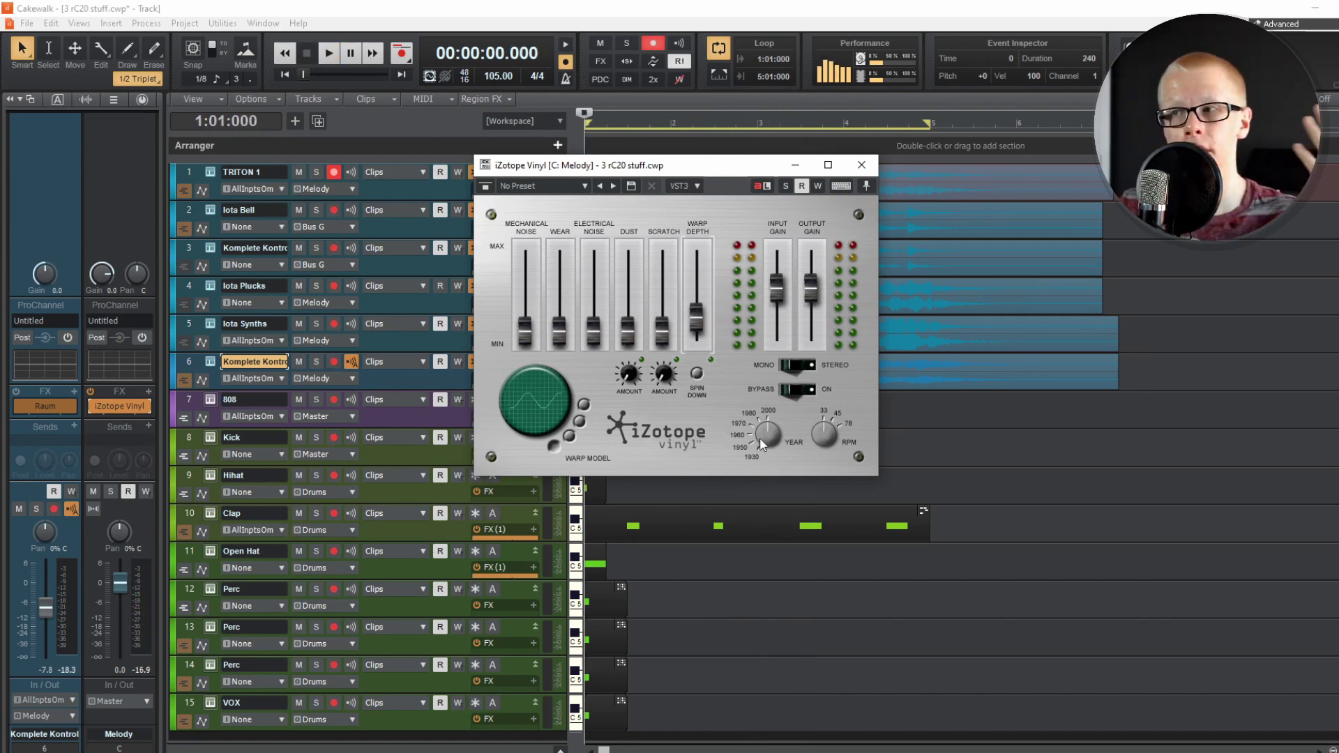
Raise iZotope Vinyl's Wear to near its midpoint during playback and move the plugin window clear of the melody clips
key(space)
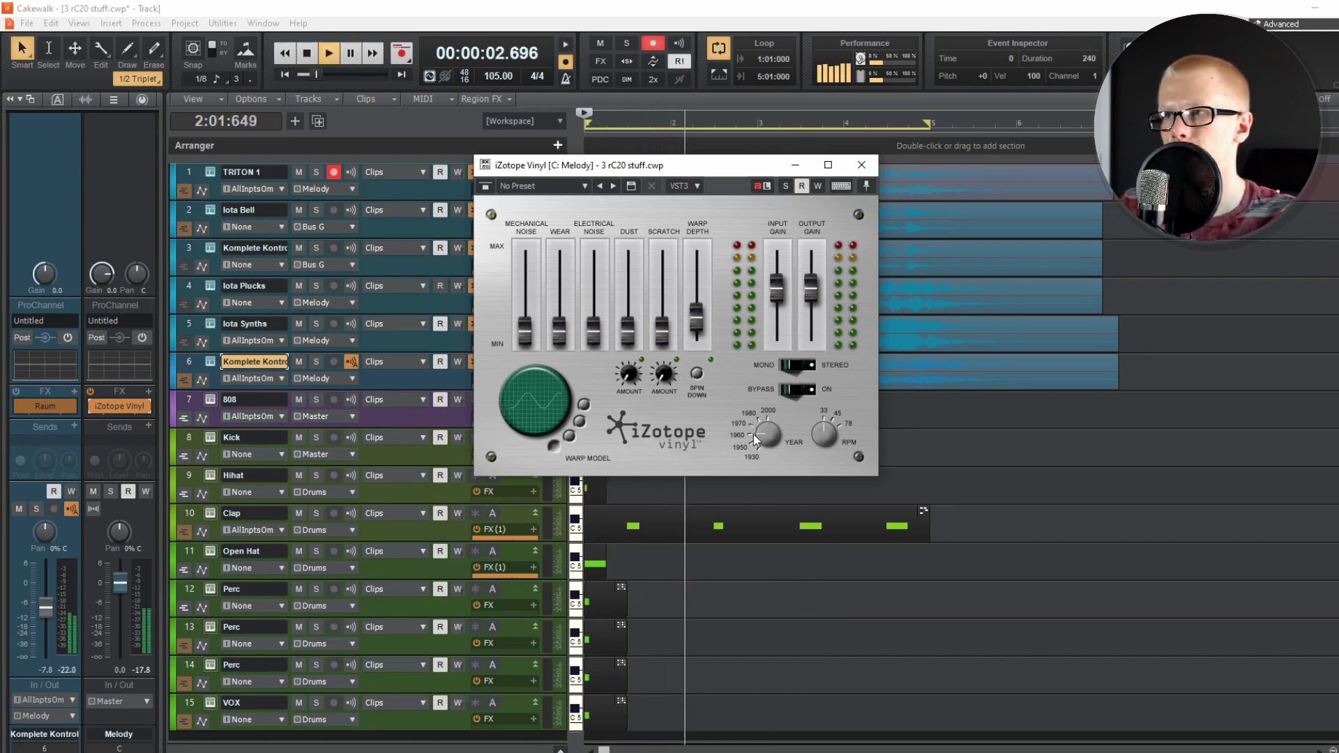
drag(559, 325, 579, 276)
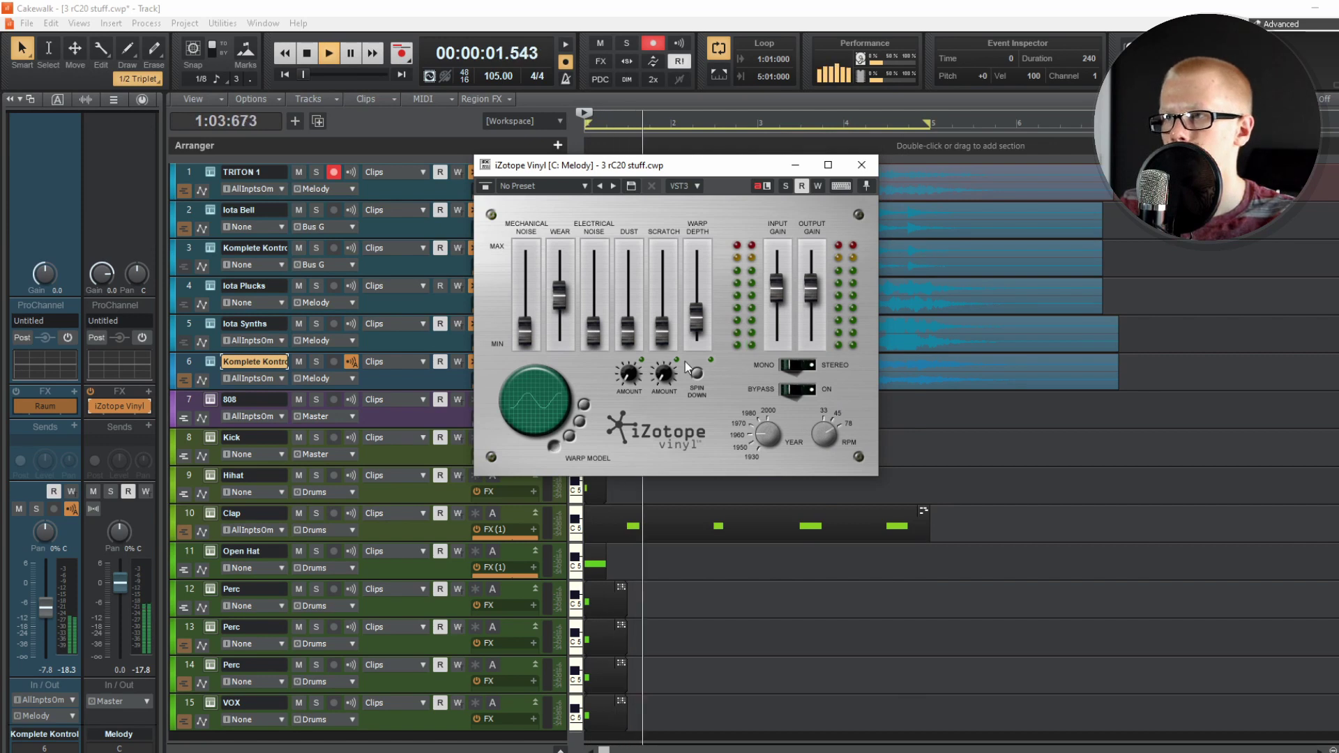
drag(654, 322, 653, 352)
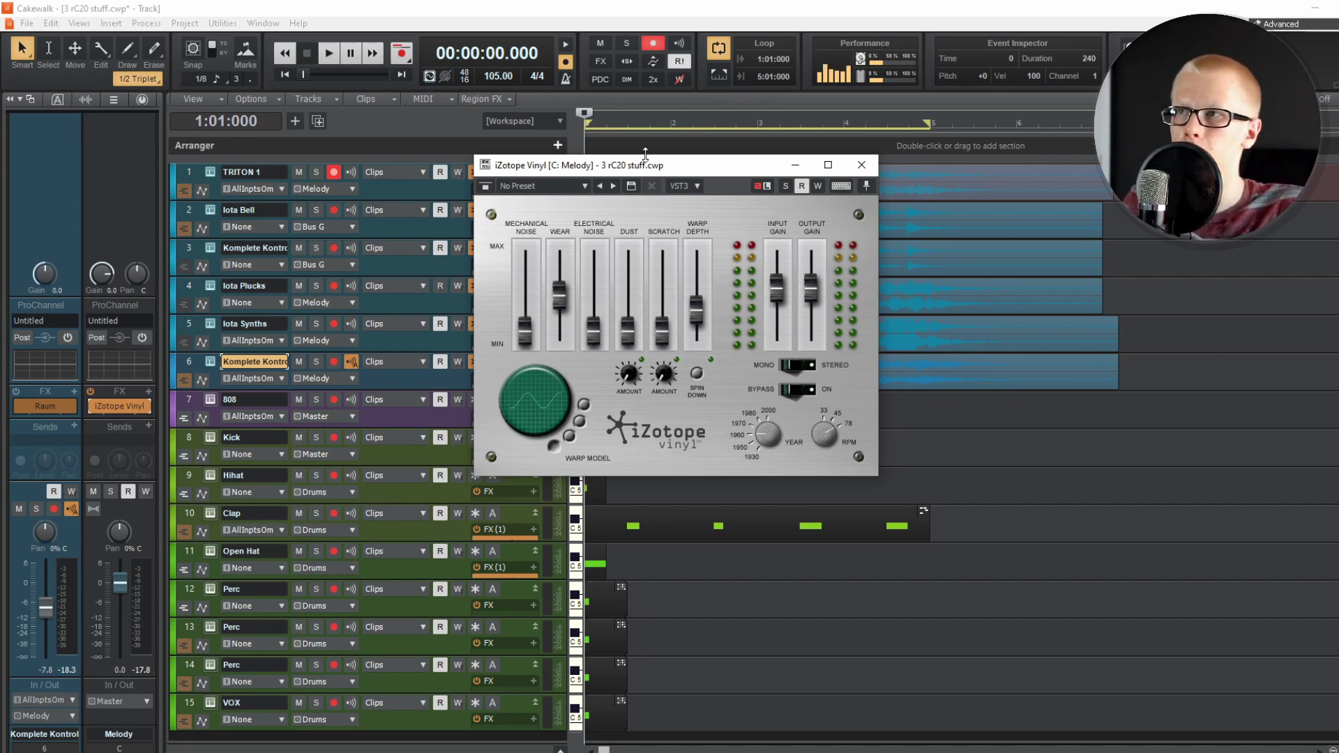
drag(653, 173, 944, 305)
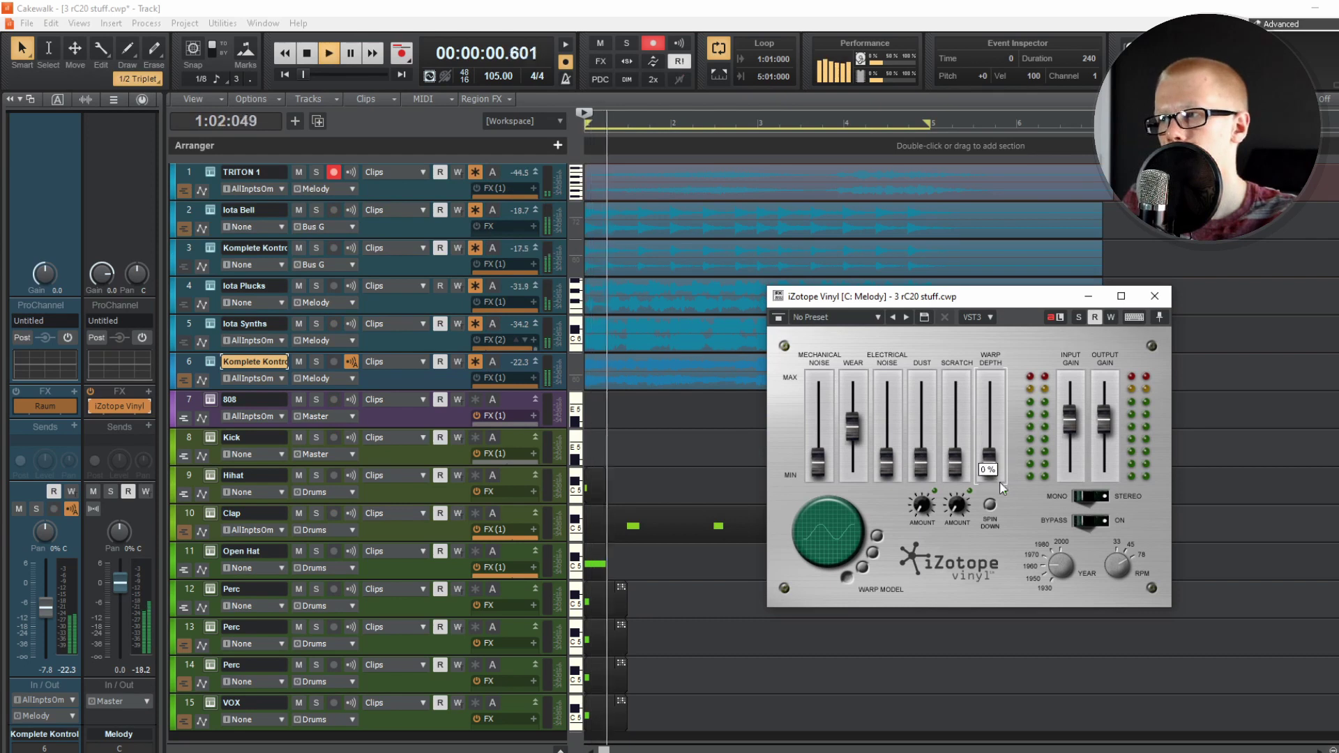
Stop the loop playing through iZotope Vinyl
key(space)
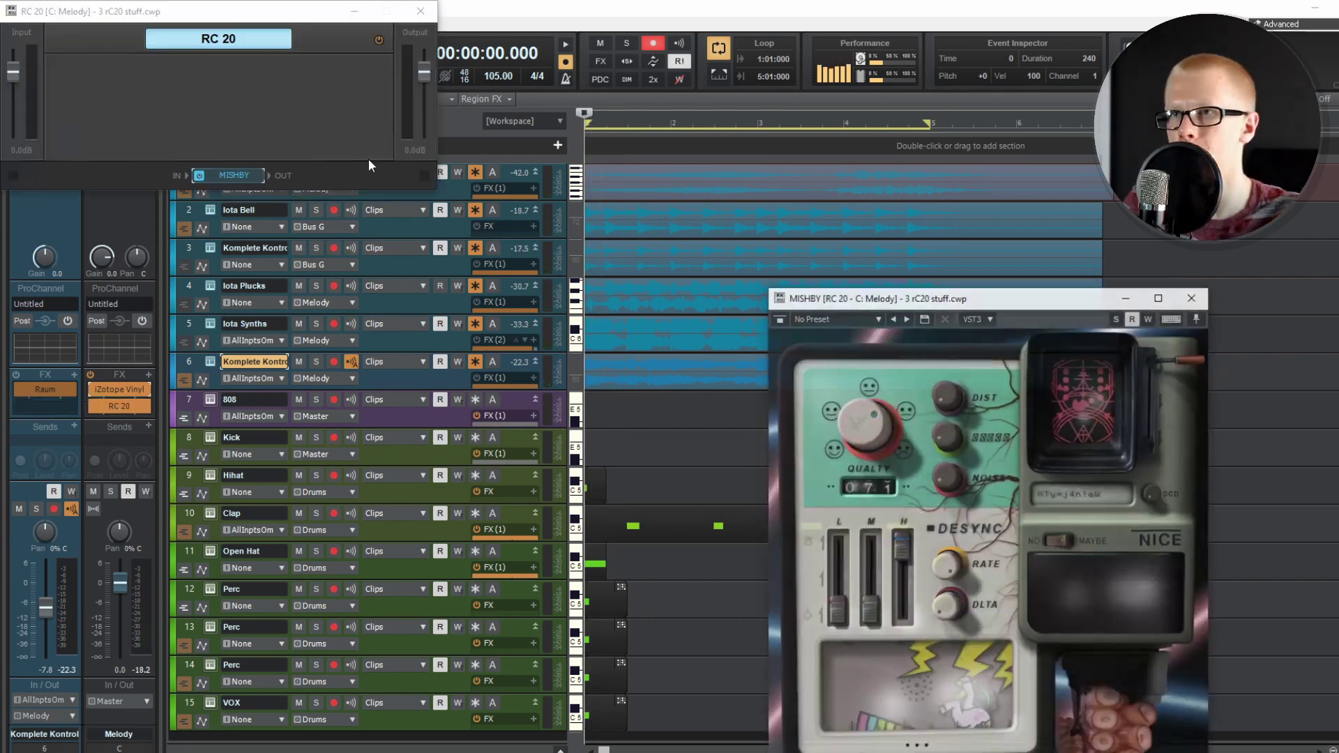
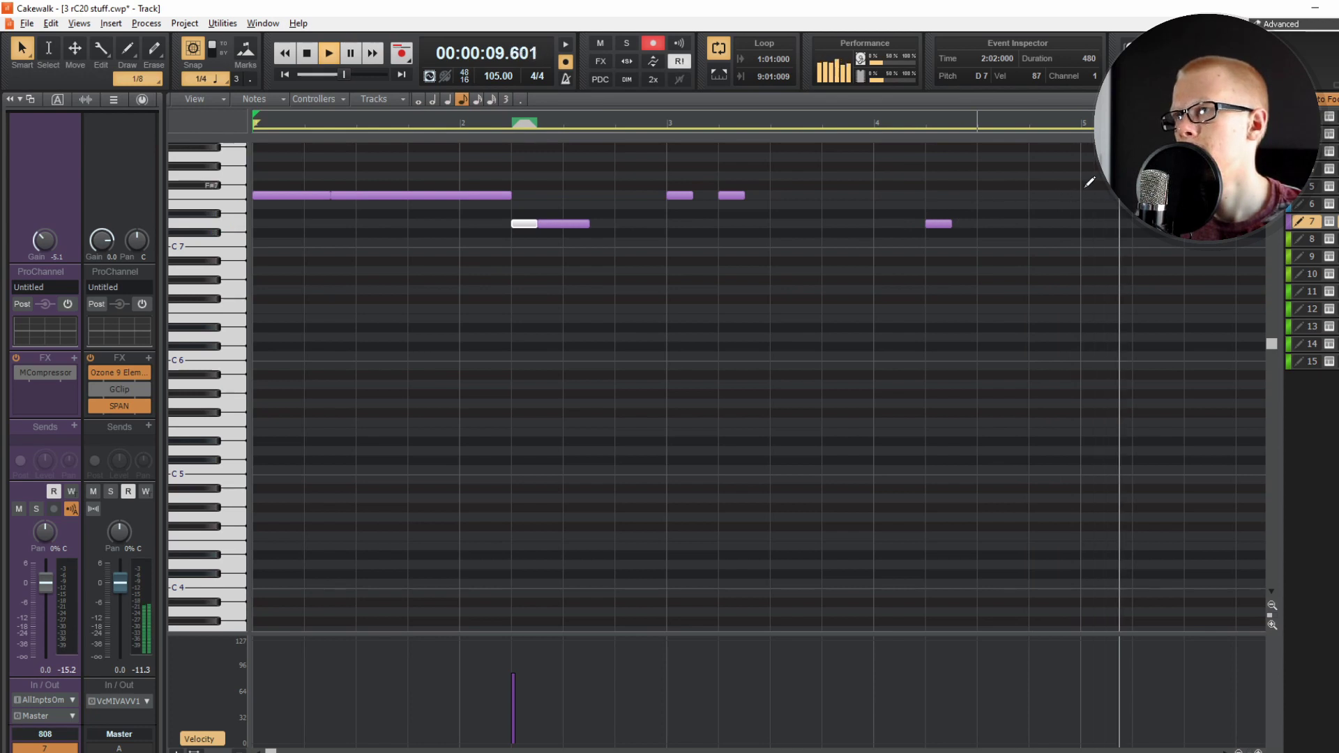
Restart the loop from the beginning and lengthen the short 808 bass notes in the piano roll
key(w)
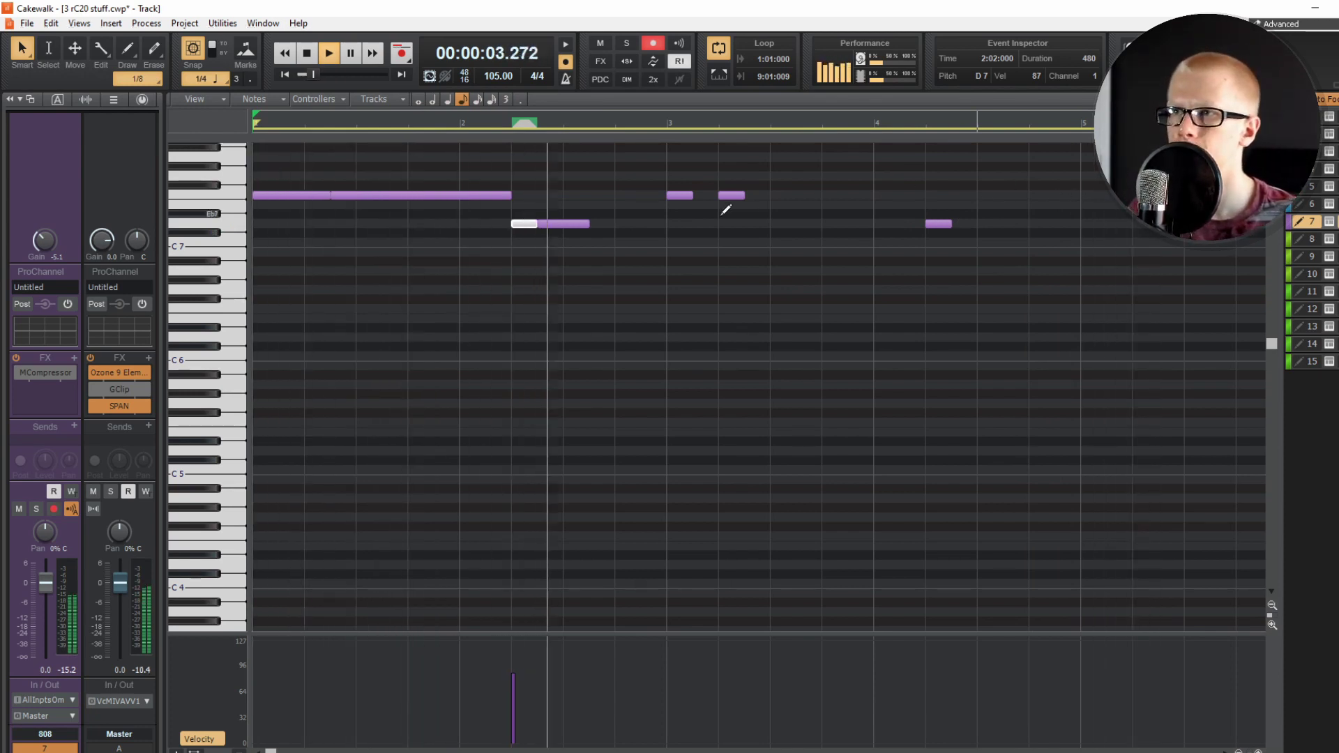
drag(589, 223, 921, 194)
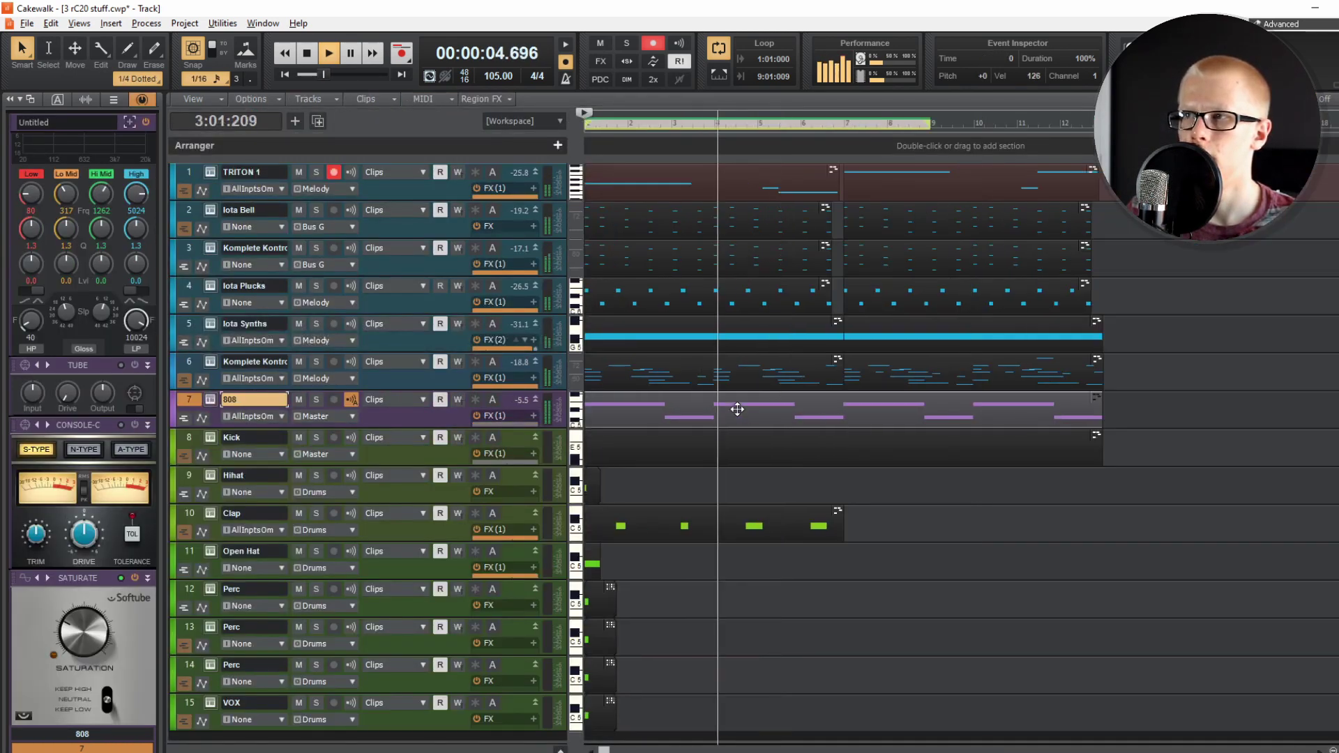
Select all clips from the TRITON 1 track through the 808 track and transpose them together
drag(983, 419, 109, 60)
key(ctrl+t)
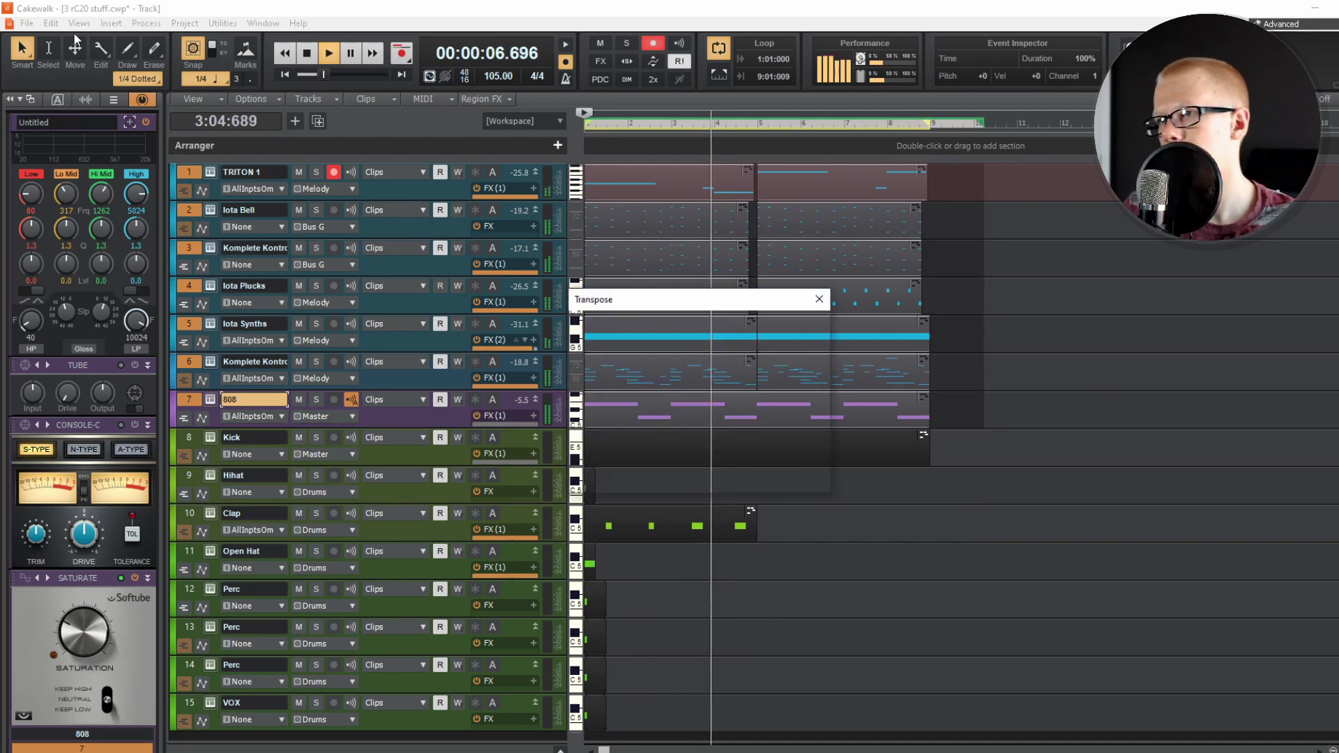
key(Return)
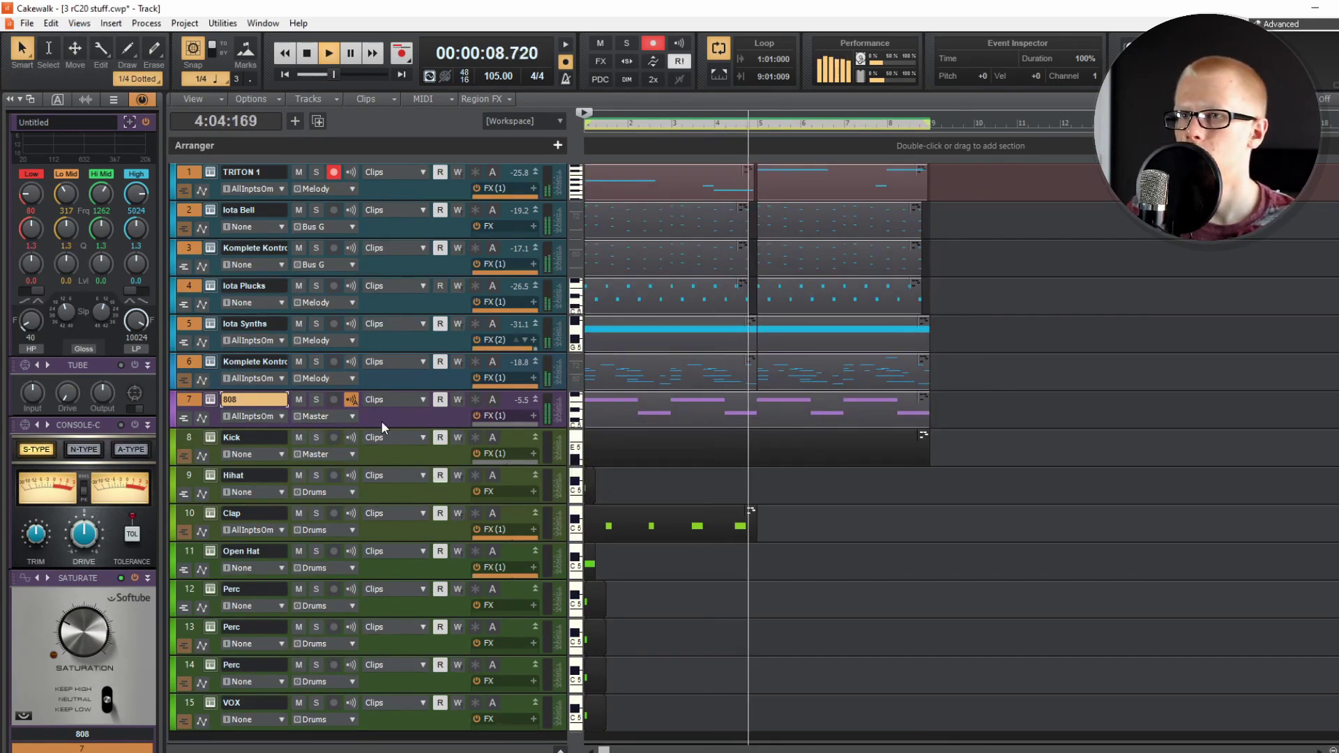
Lower the Kick track's input gain to -18.0 and open its GClip effect
click(142, 100)
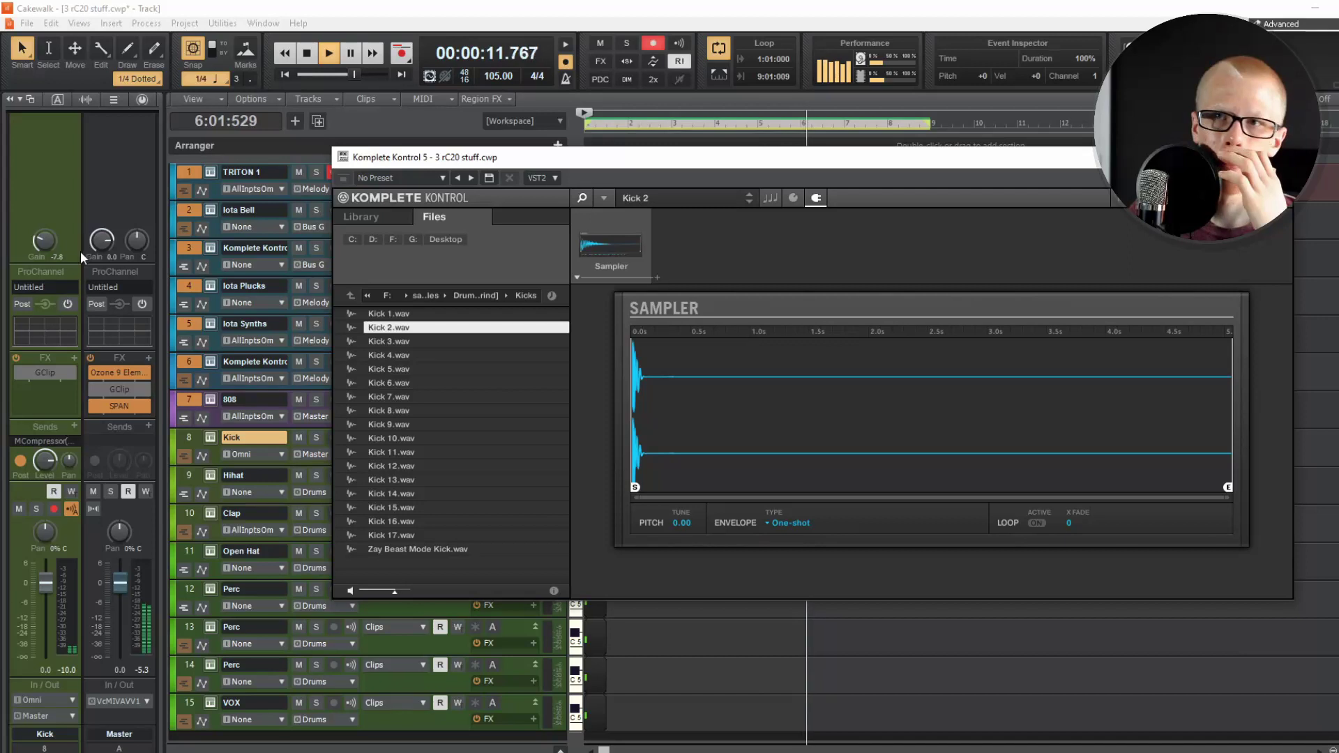
drag(45, 241, 45, 256)
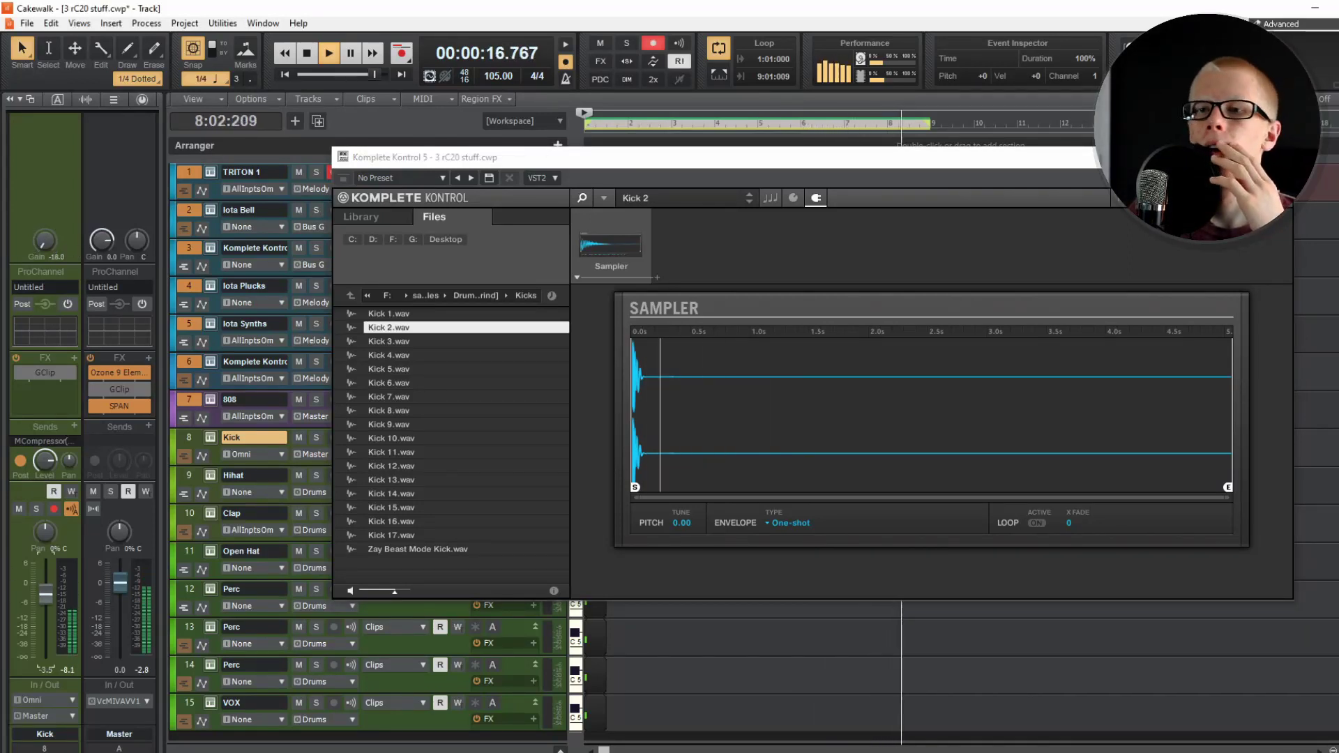
double_click(17, 377)
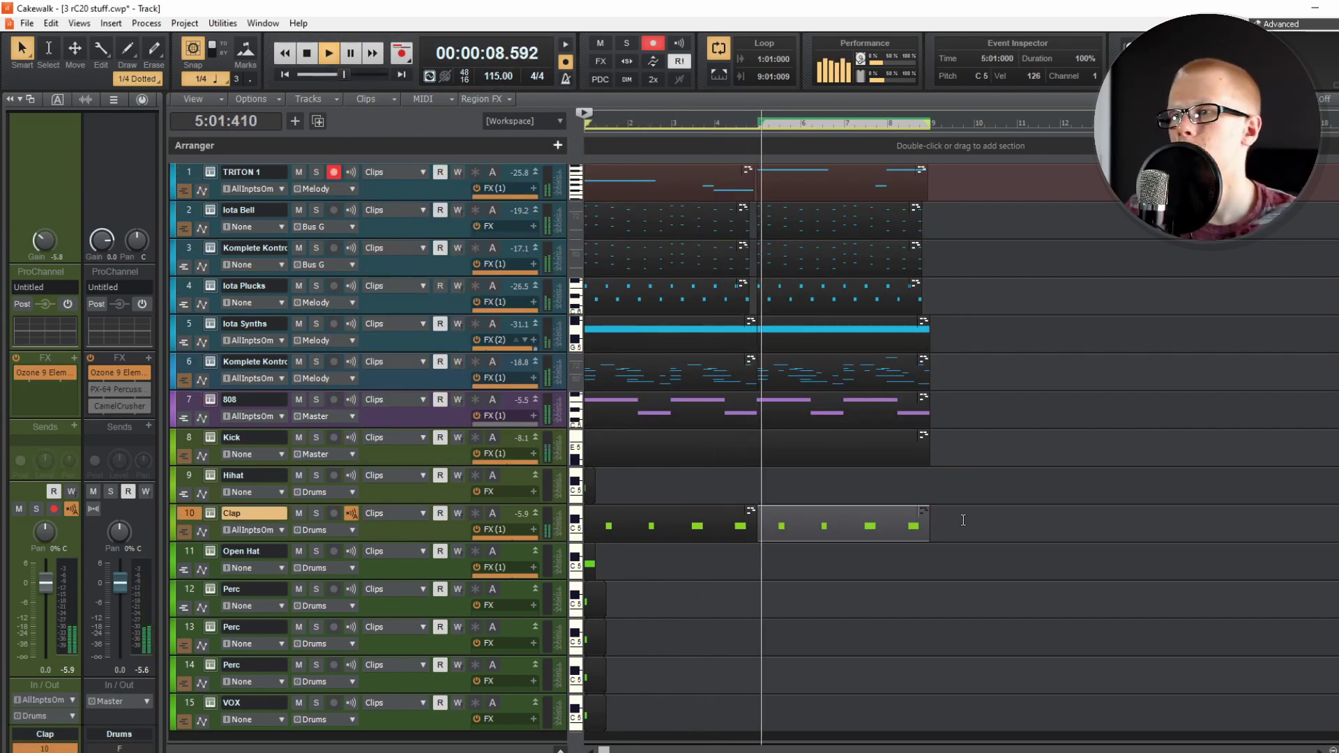
Transpose the clips on tracks 1 to 7 by 1 and open the Clap track's list of send destinations
drag(962, 411, 588, 177)
key(q)
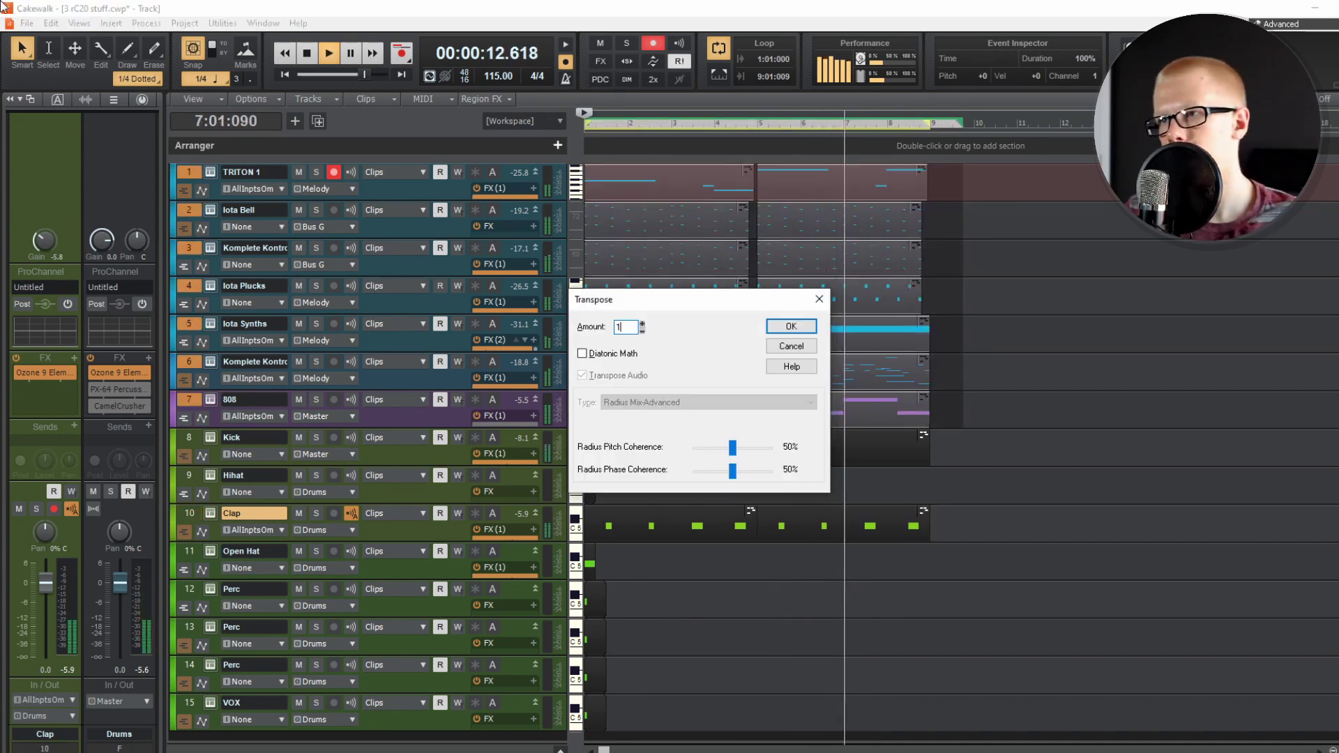
key(Return)
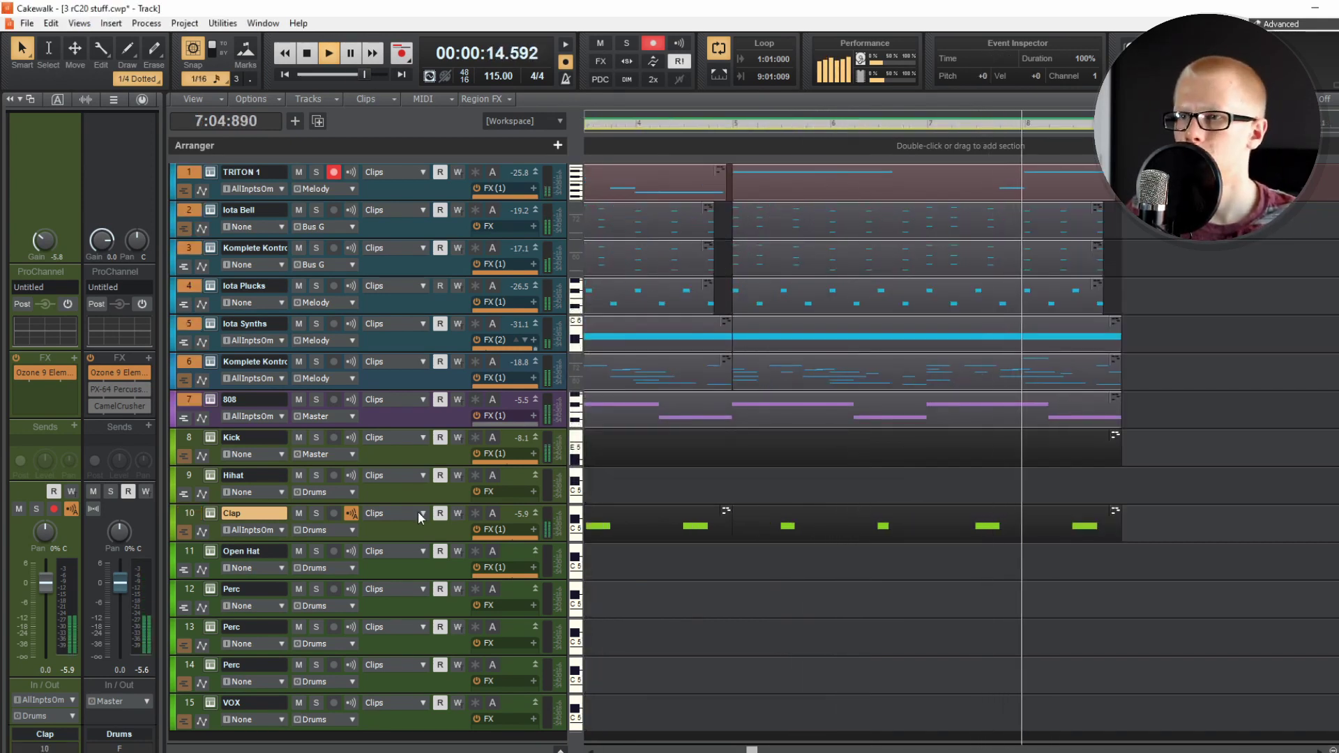
click(74, 426)
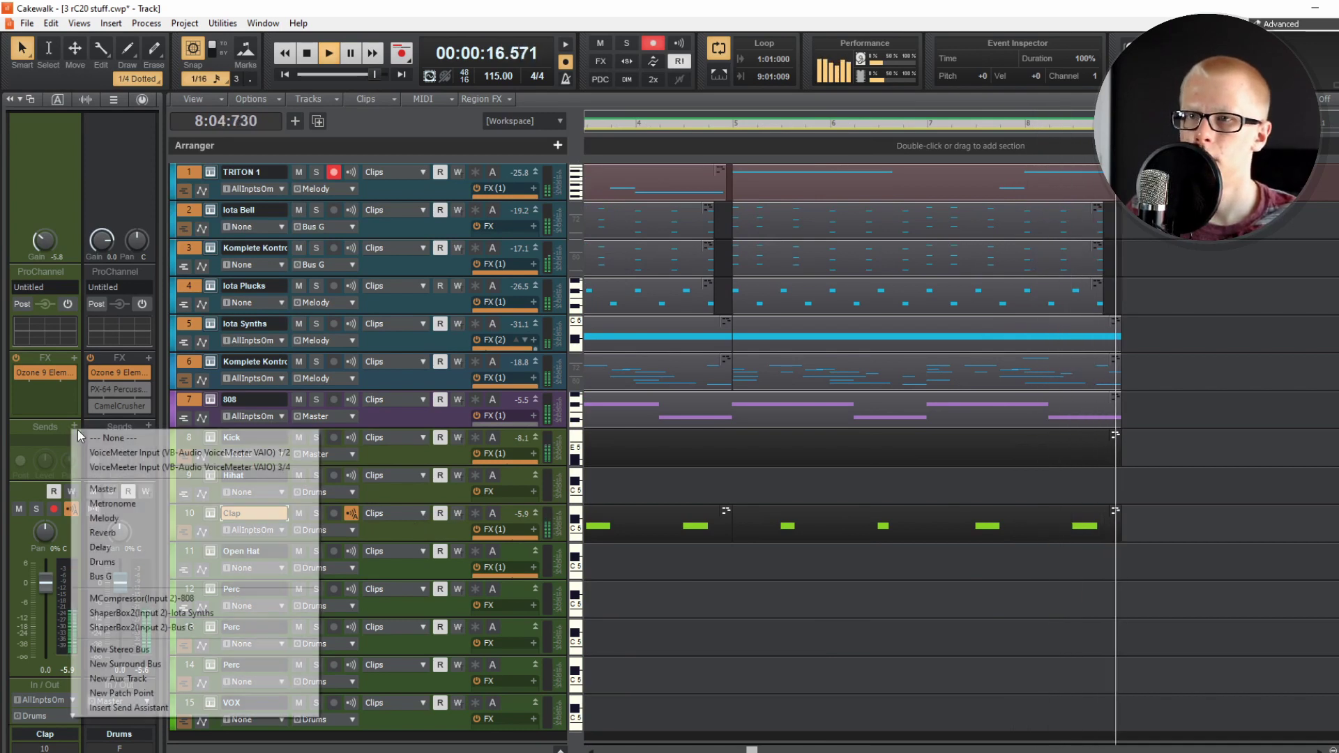
click(44, 516)
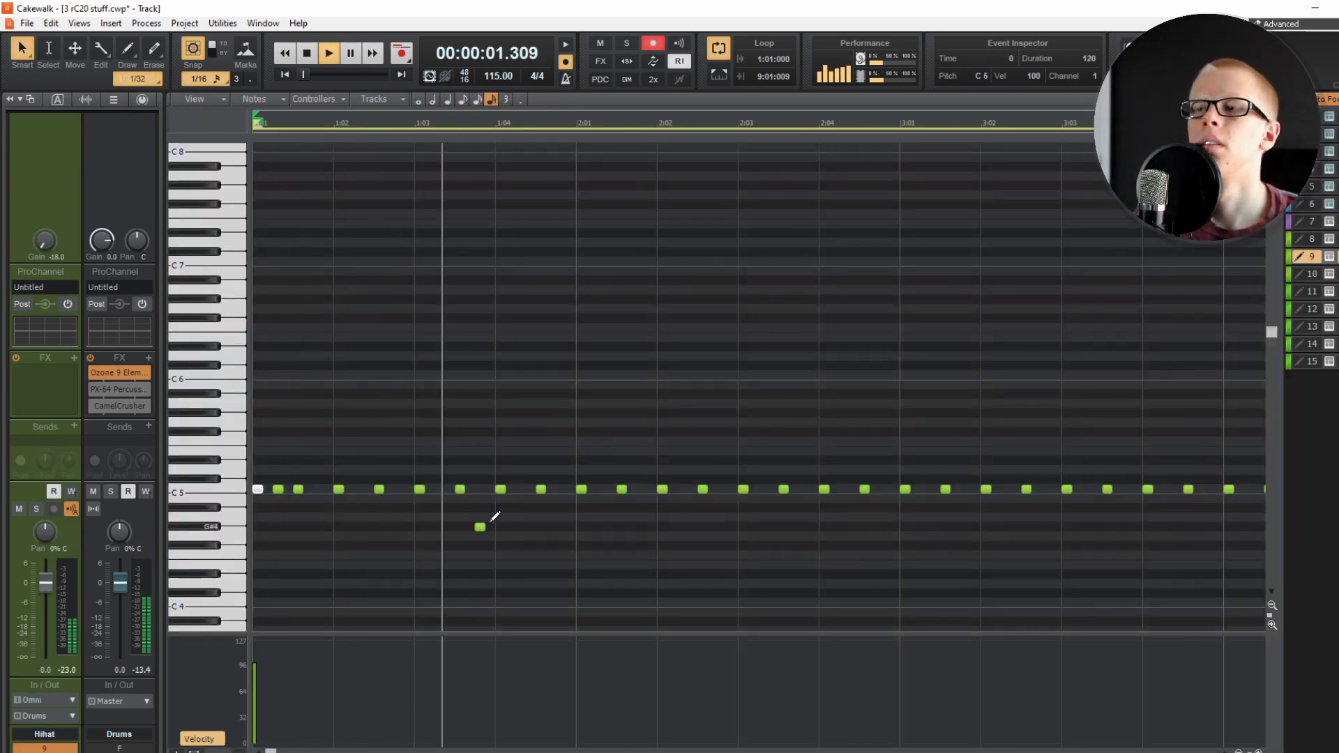
Add extra sixteenth-note hi-hat hits at C5 in bars 2, 3 and 4 of the pattern
click(804, 488)
click(925, 488)
scroll(1039, 460, down, 2)
click(1030, 451)
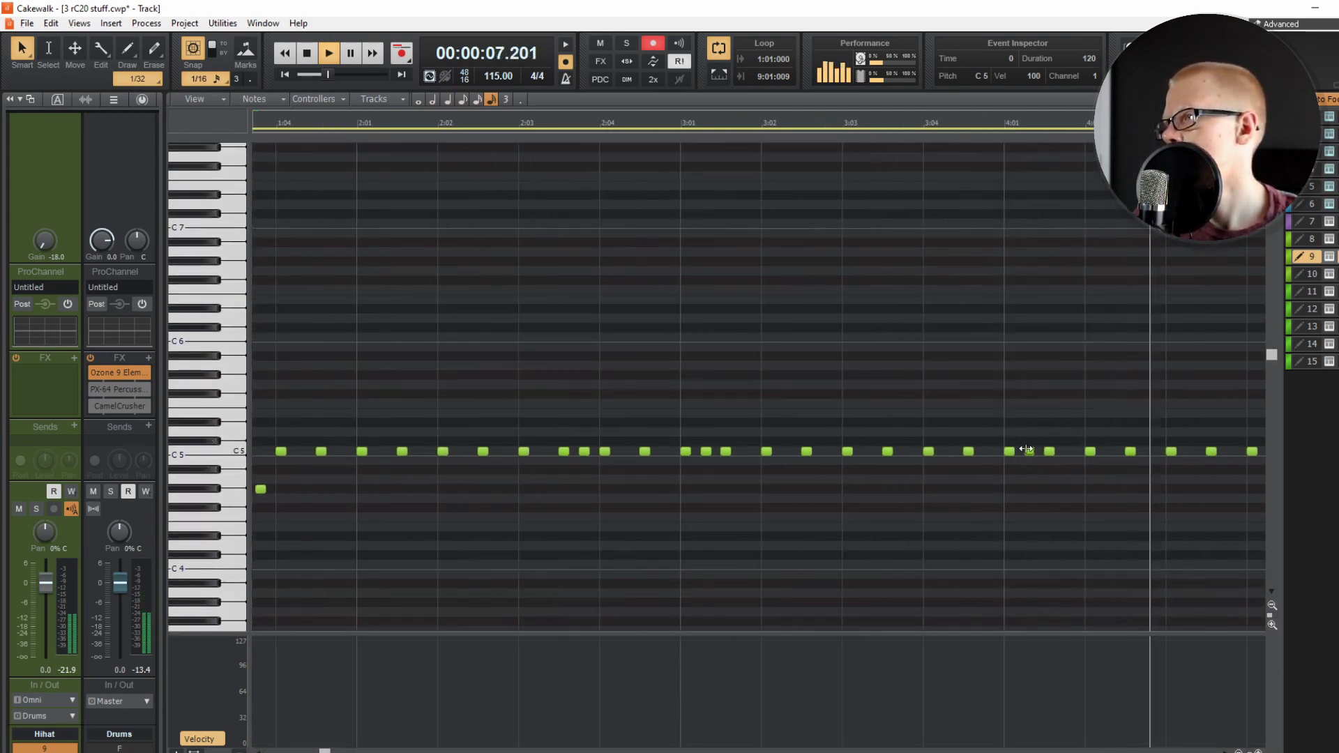
Delete the plain hi-hat notes in the second half of the eight-bar pattern
scroll(1032, 444, down, 3)
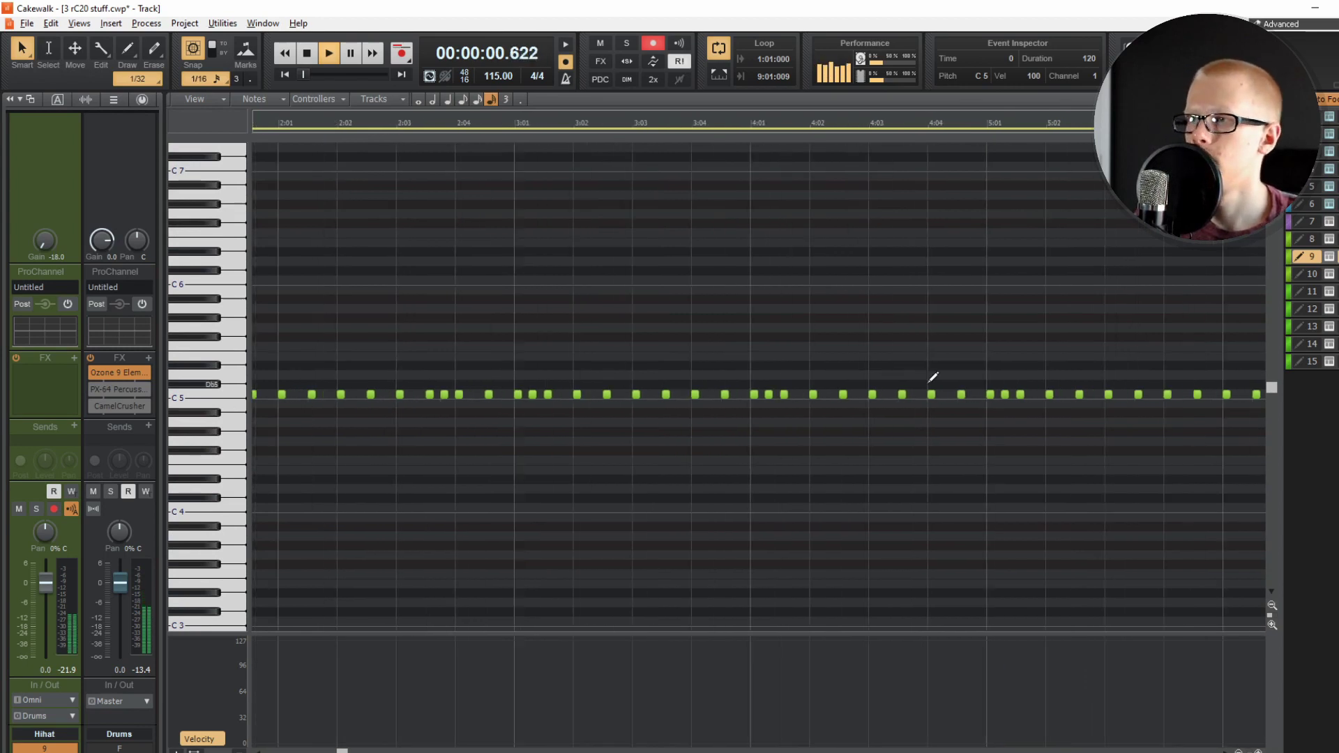
scroll(880, 378, down, 6)
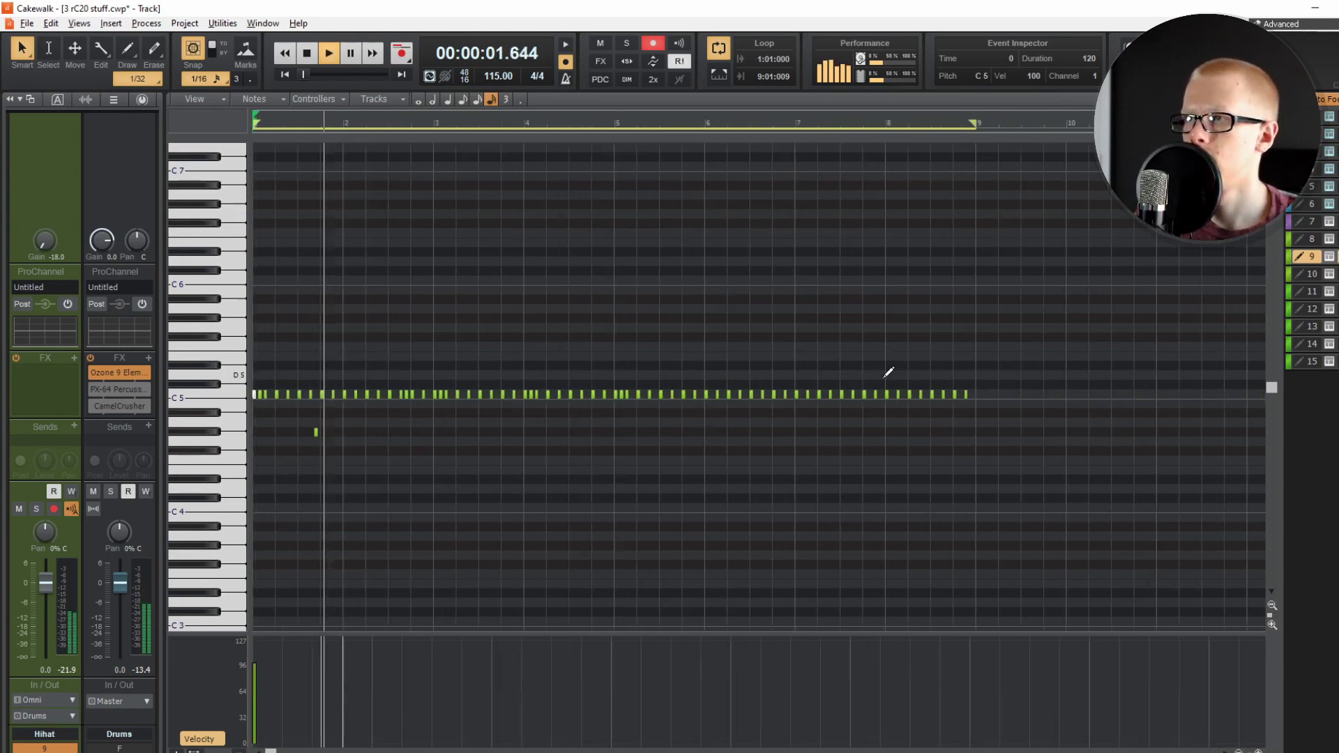
mouse_move(865, 340)
mouse_down()
mouse_move(671, 426)
mouse_move(502, 473)
mouse_up()
key(Delete)
Copy the first four bars of hi-hat notes to bar 5 and restart playback
drag(563, 316, 98, 565)
drag(264, 386, 509, 461)
key(space)
key(space)
scroll(513, 456, up, 6)
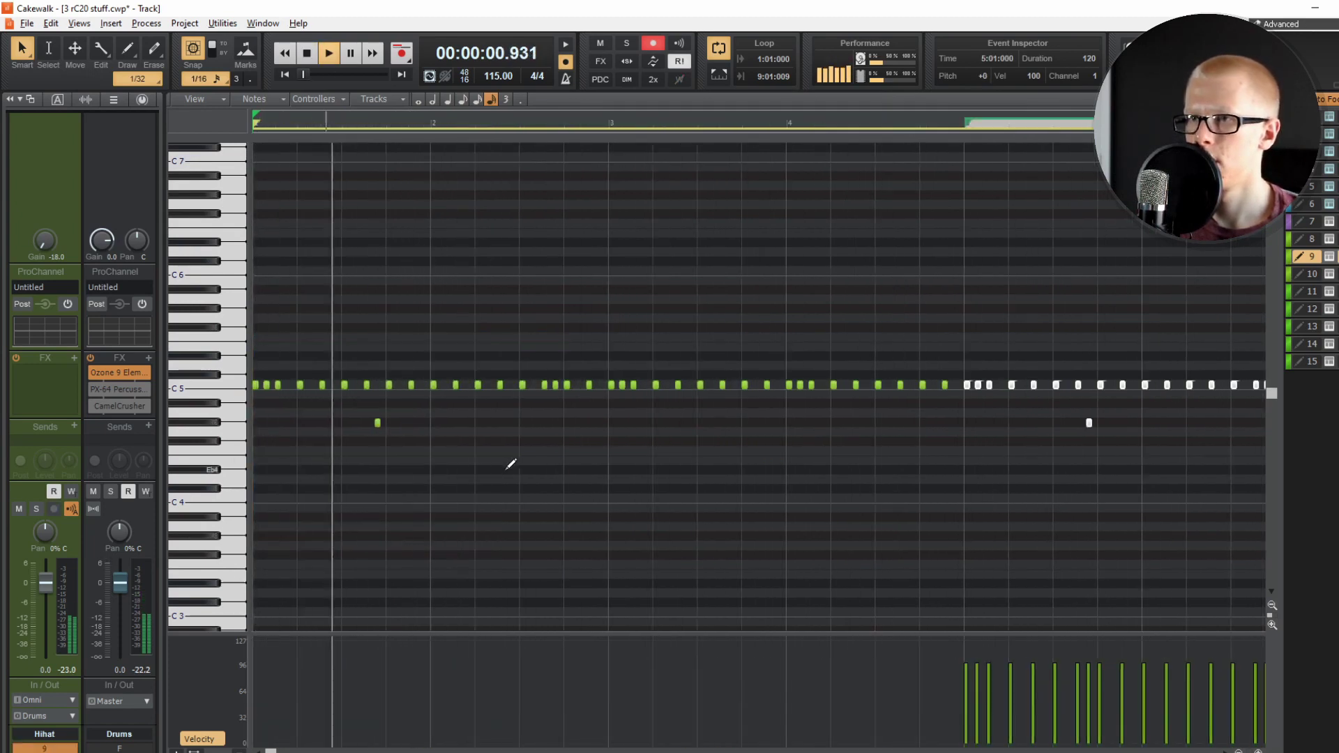
Set the piano roll grid to 1/8 and draw two short overlapping hi-hat rolls at E4 and F4 late in bar 1
click(1205, 100)
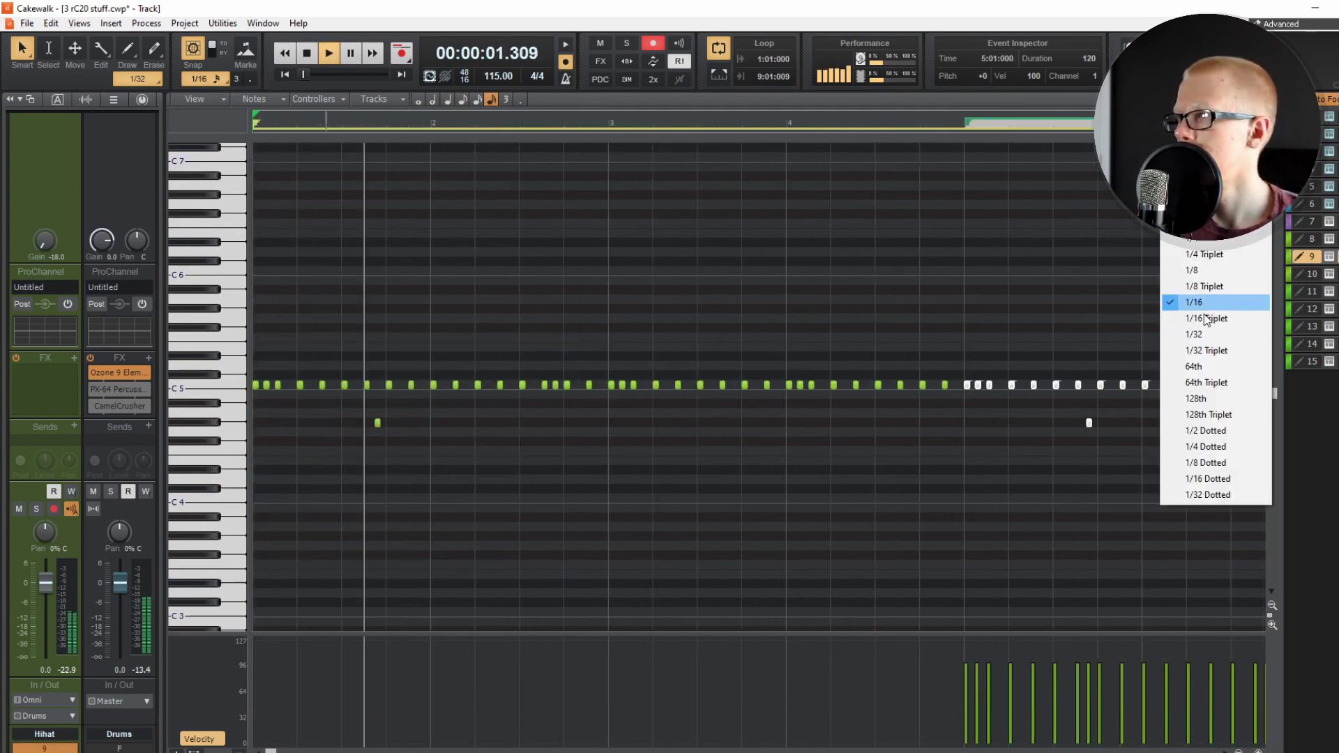
click(1191, 270)
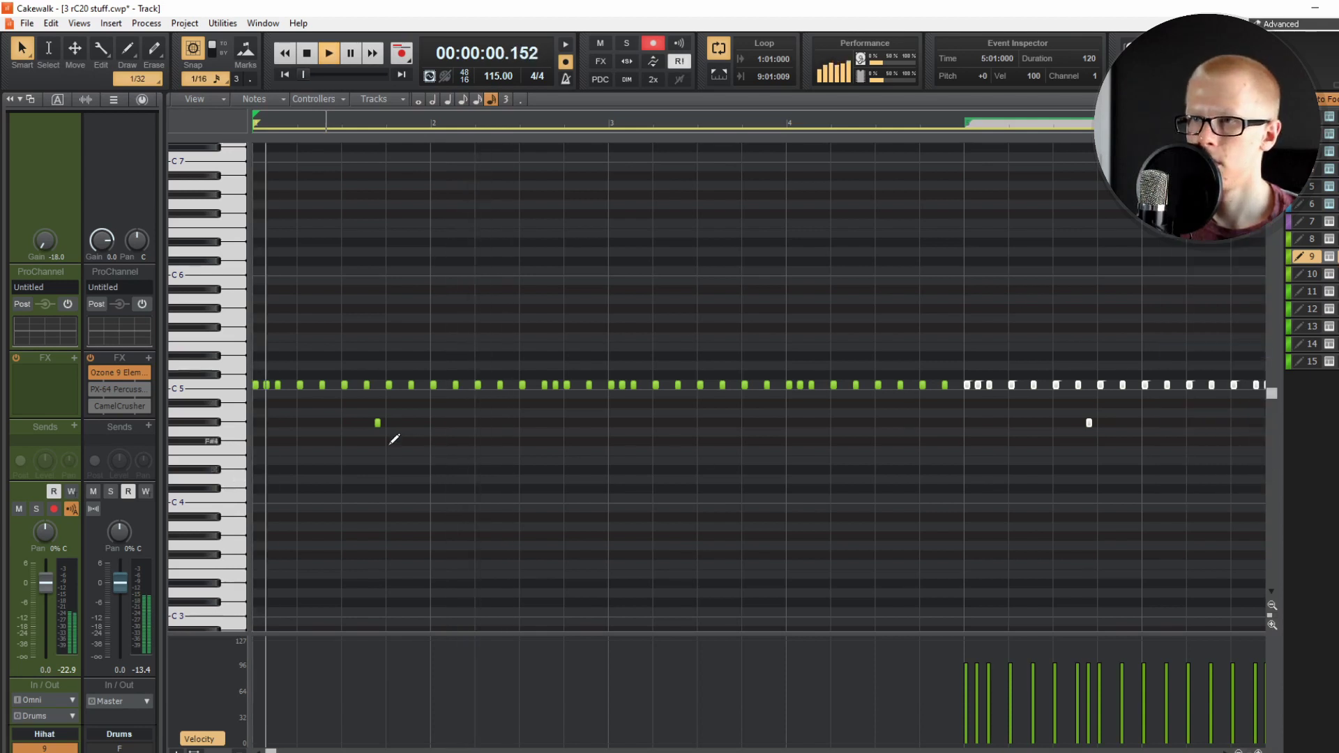
click(376, 460)
key(t)
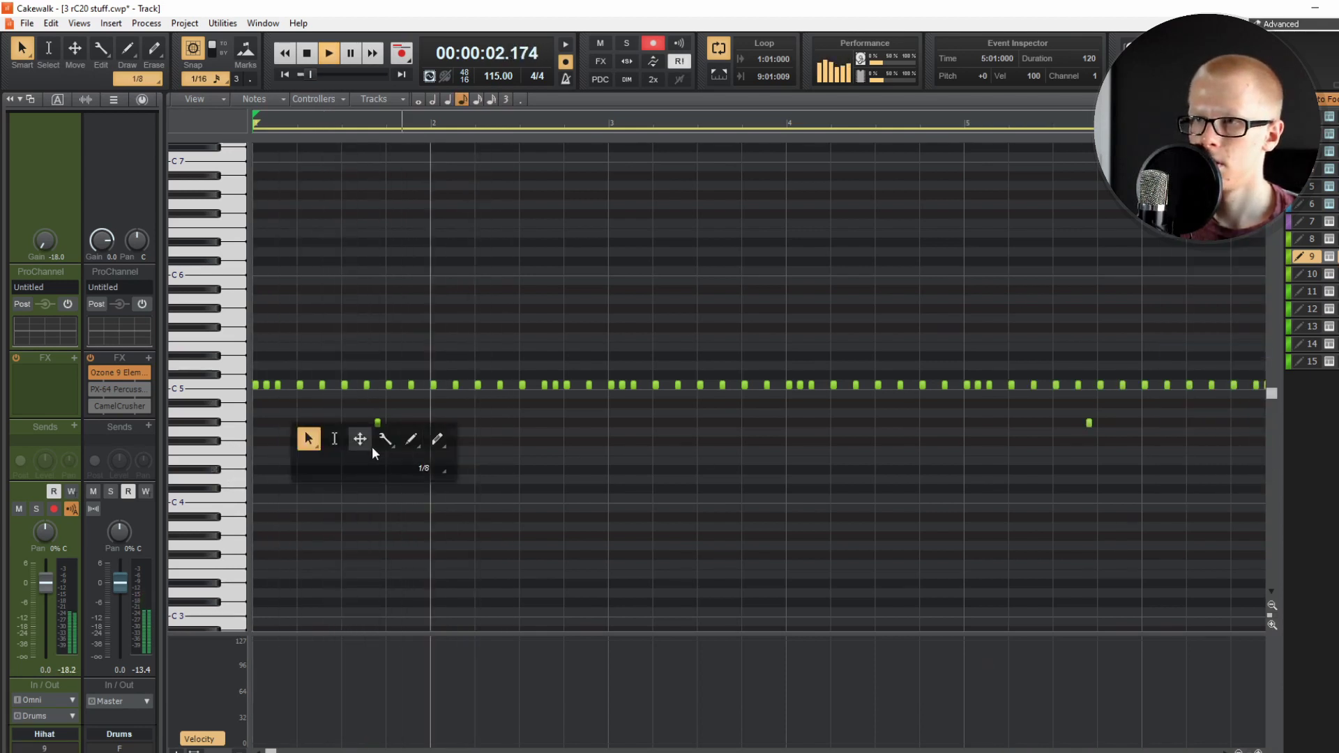
click(406, 442)
click(369, 461)
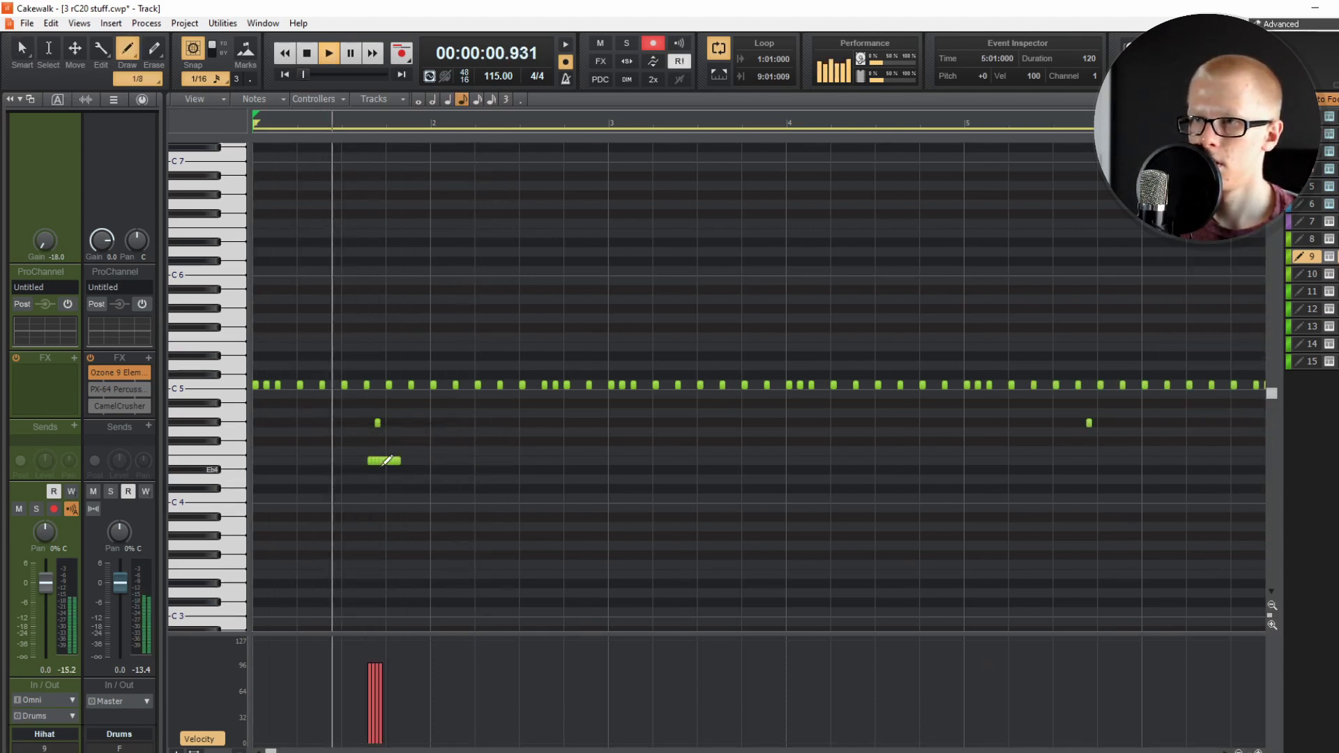
click(370, 451)
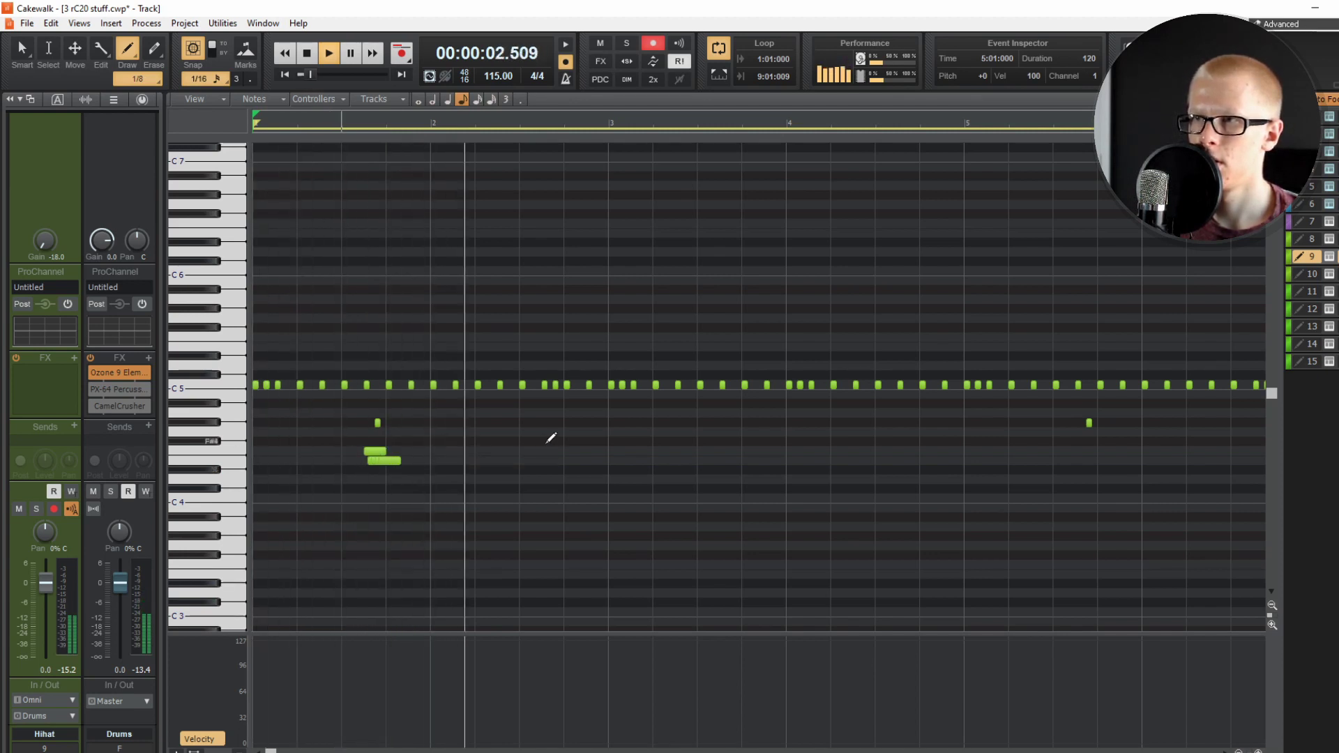
drag(548, 461, 573, 412)
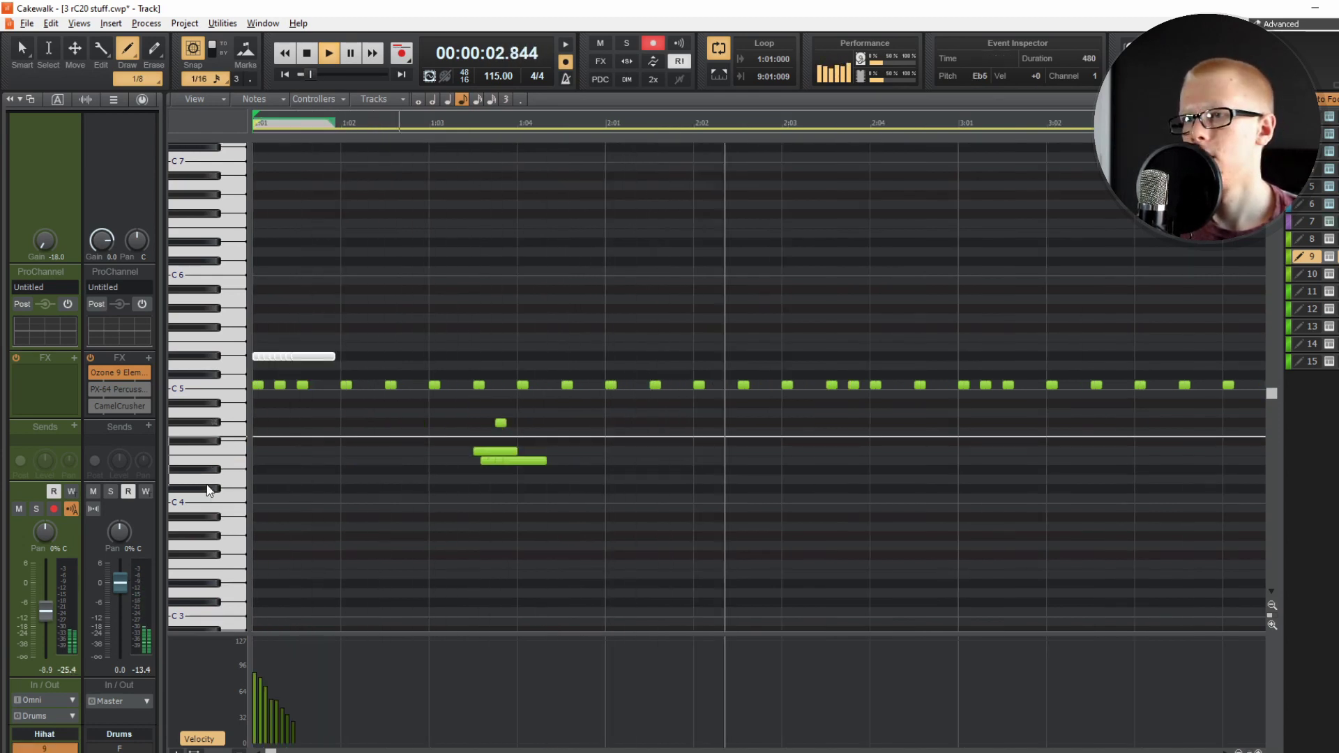
Give the E4 and F4 hi-hat rolls in bar 1 descending velocities and select the F5 roll in bar 4
drag(467, 445, 551, 466)
drag(486, 687, 524, 736)
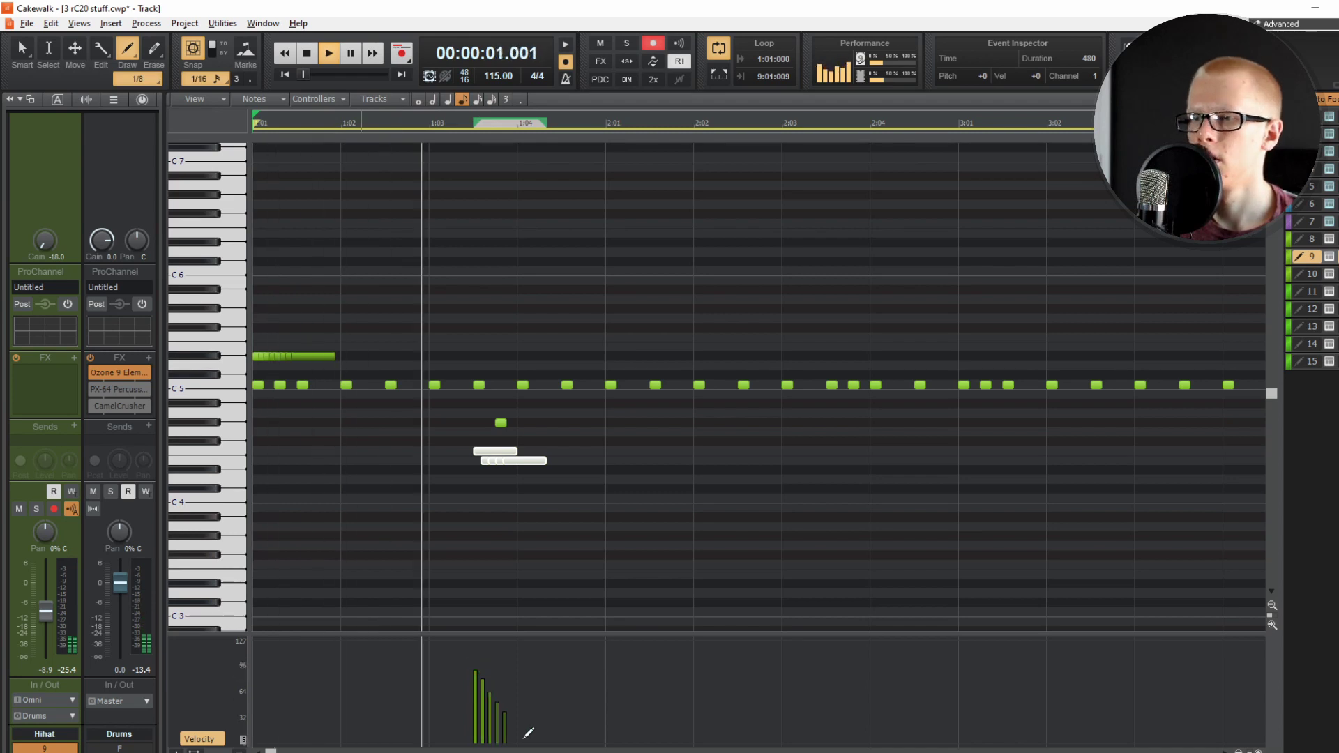
scroll(558, 511, down, 3)
scroll(582, 480, down, 2)
scroll(583, 480, right, 2)
scroll(582, 479, down, 1)
scroll(580, 479, down, 2)
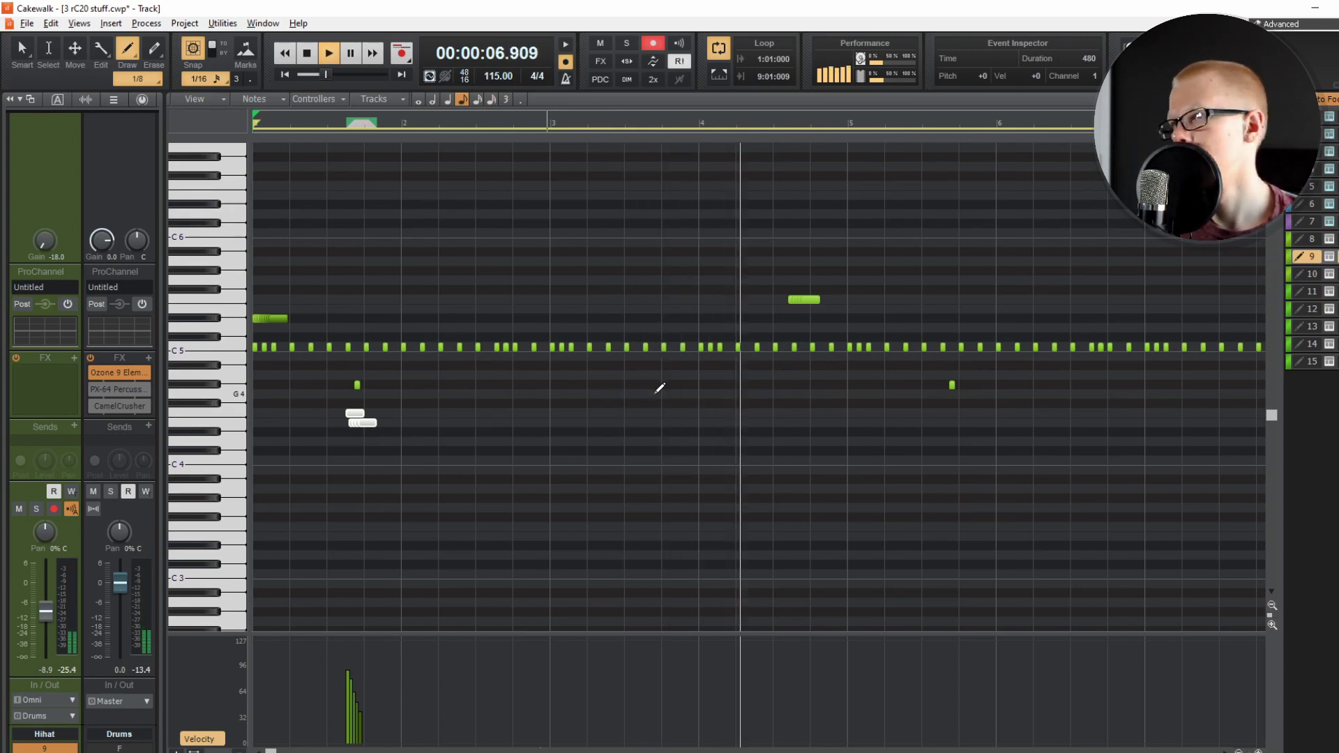
click(209, 291)
click(211, 300)
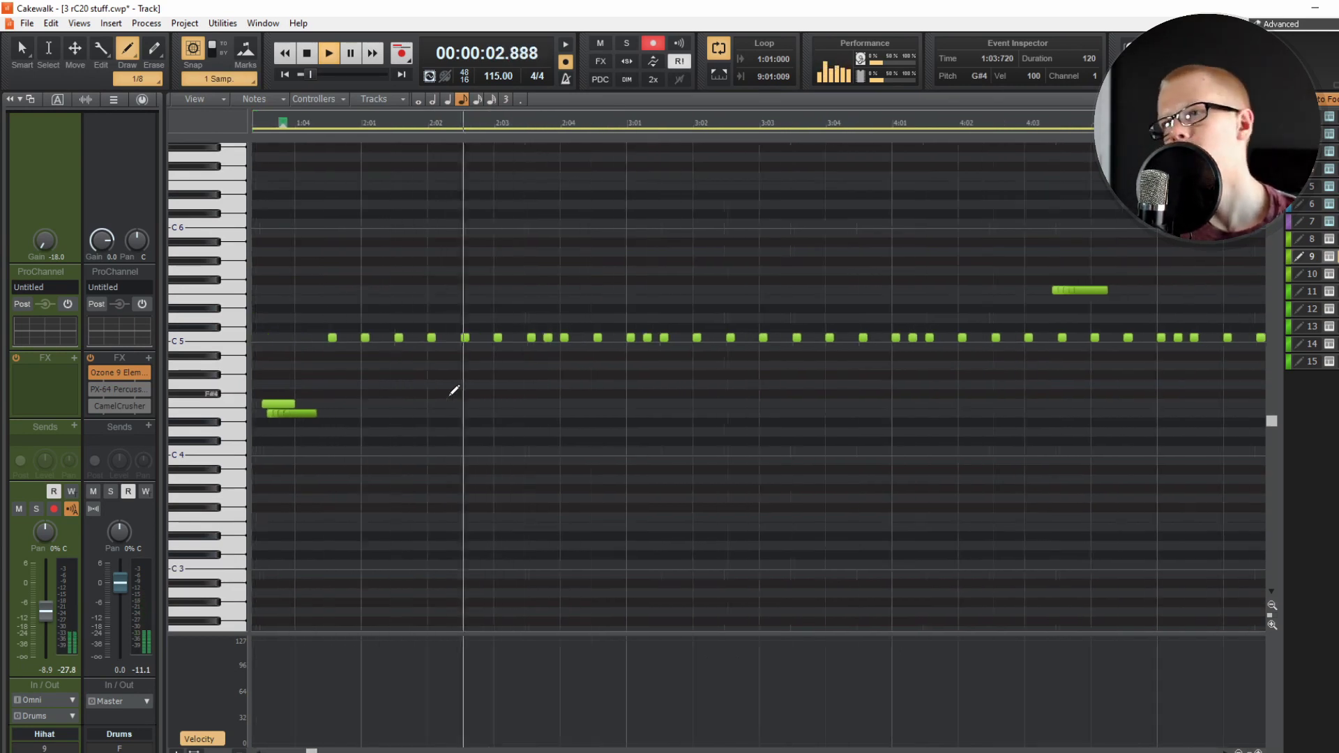
Draw a hi-hat roll at G#4 starting in beat 4 of bar 2 and taper its velocities downward
click(753, 375)
drag(780, 380, 781, 380)
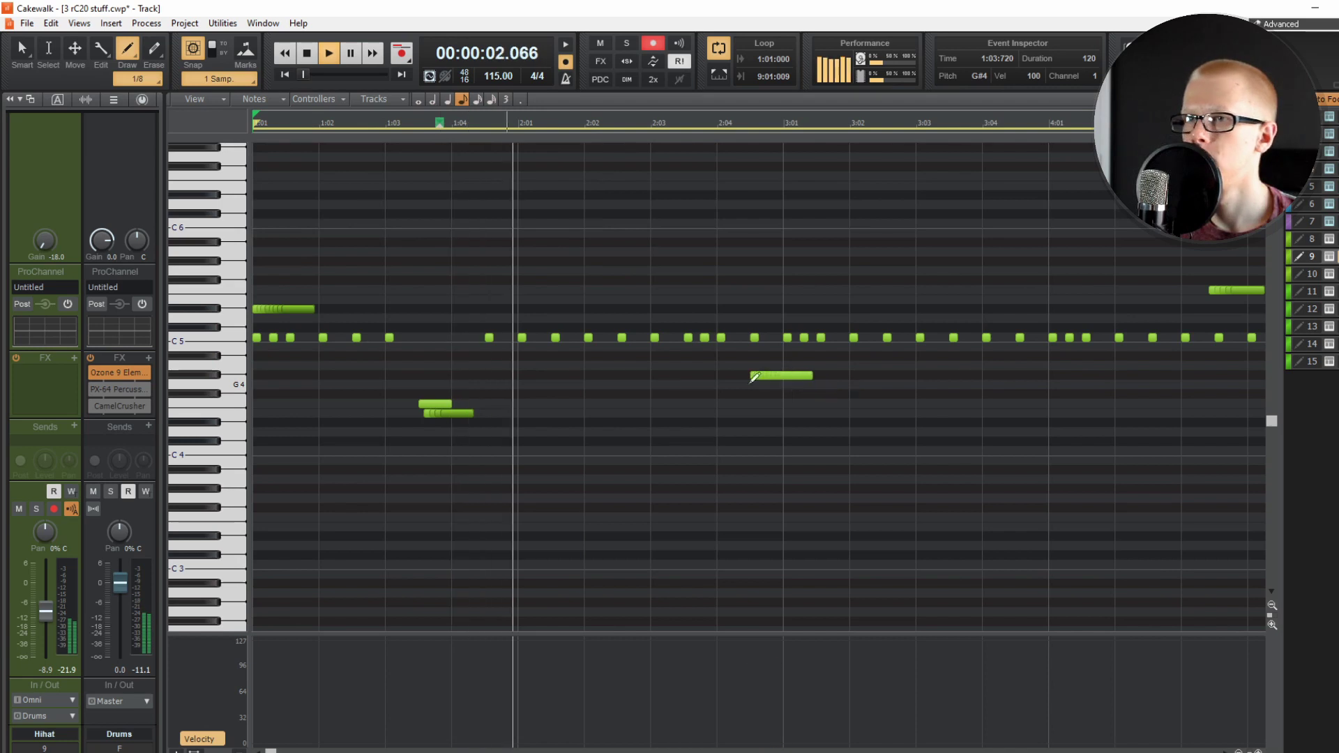
click(193, 383)
mouse_move(751, 661)
mouse_down()
mouse_move(800, 728)
mouse_move(793, 701)
mouse_up()
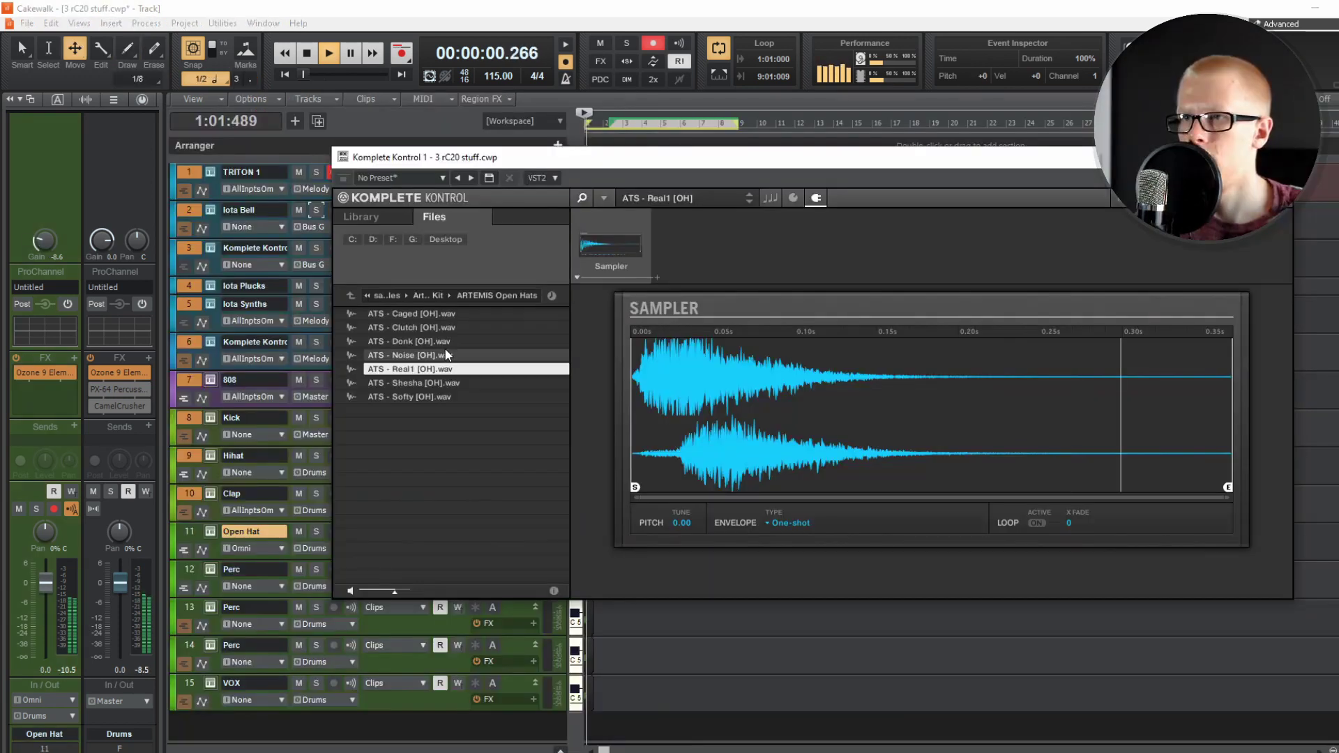
Try the ATS Noise, Donk and Clutch open hat samples on the Open Hat track and open its clip for note editing
click(447, 355)
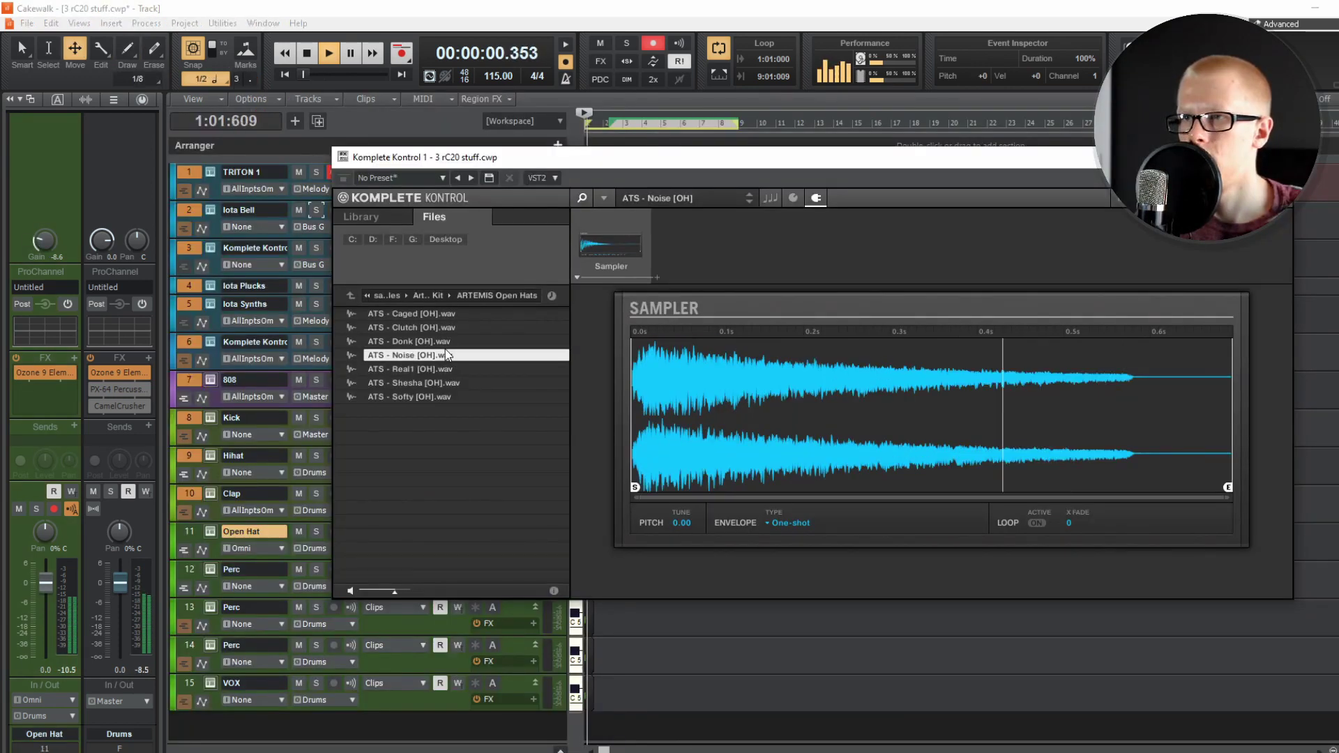
click(450, 341)
click(450, 328)
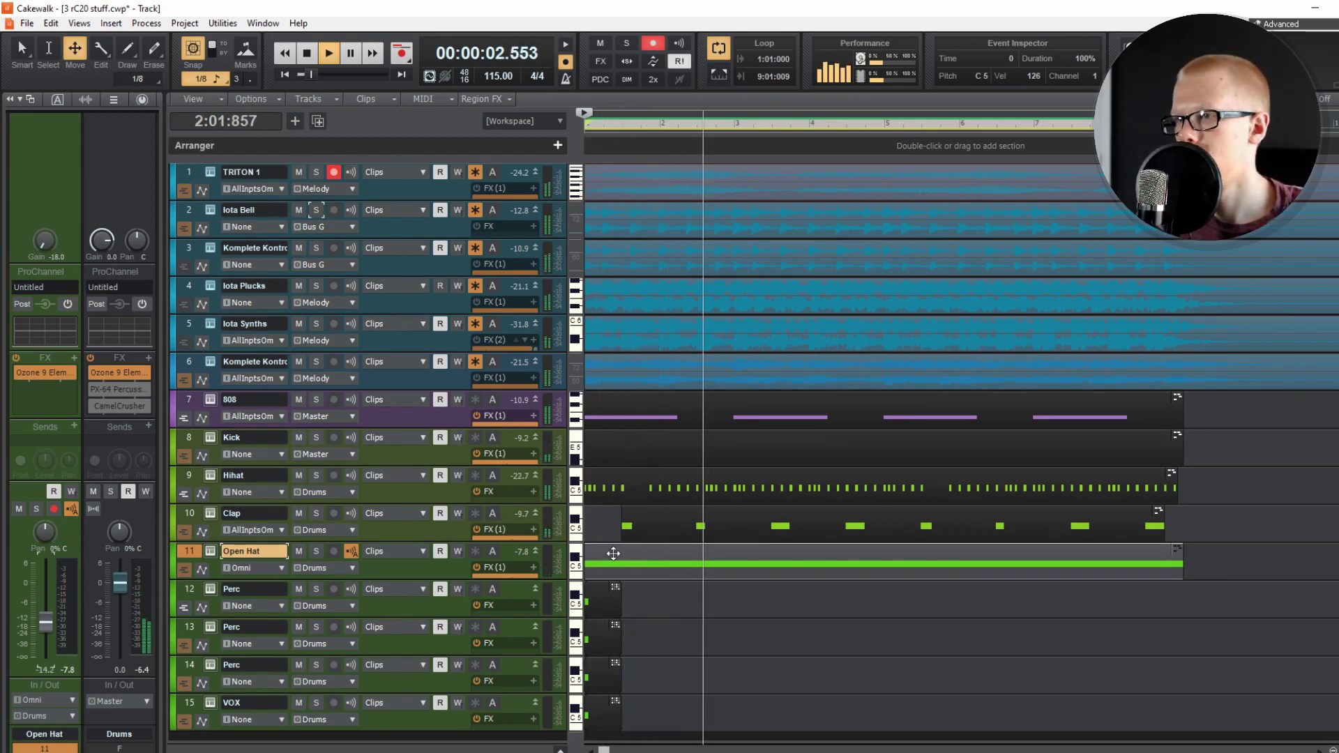
key(d)
key(2)
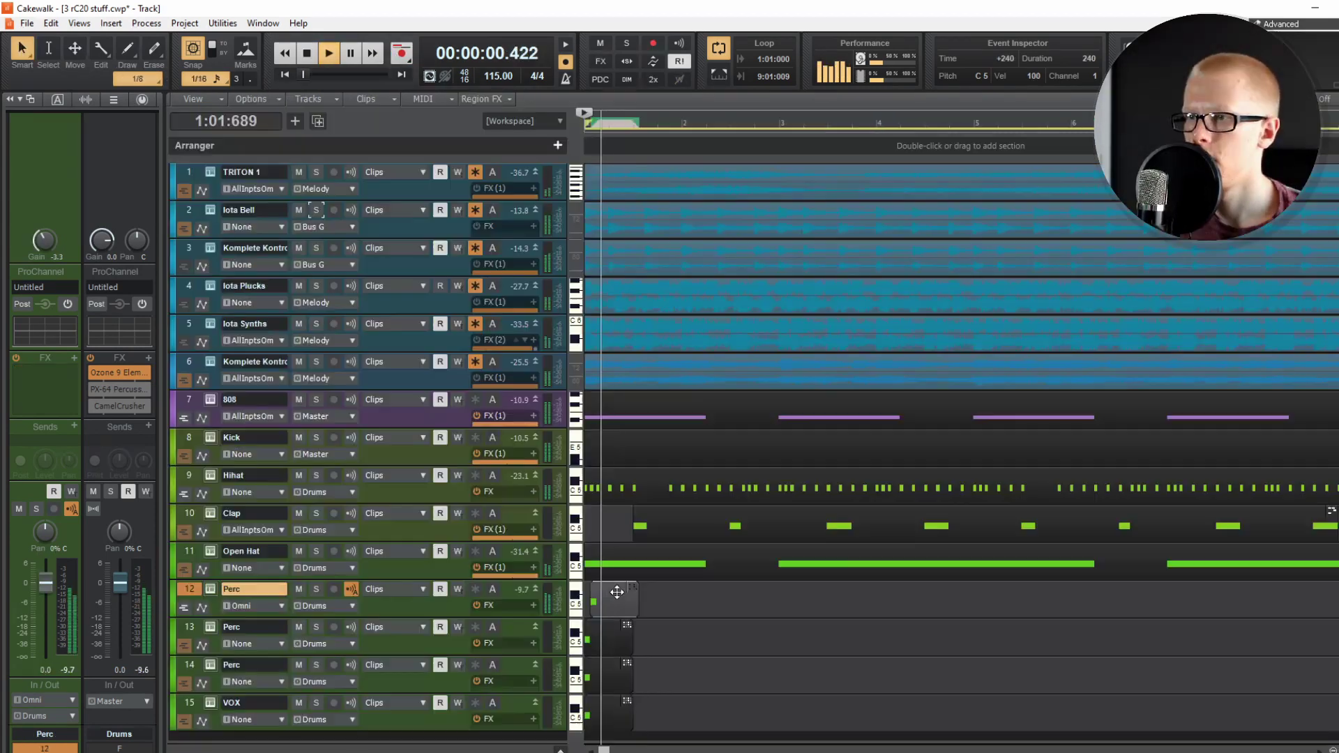
Shift the clip on Perc track 12 to about one beat into bar 1, checking its timing with playback
key(space)
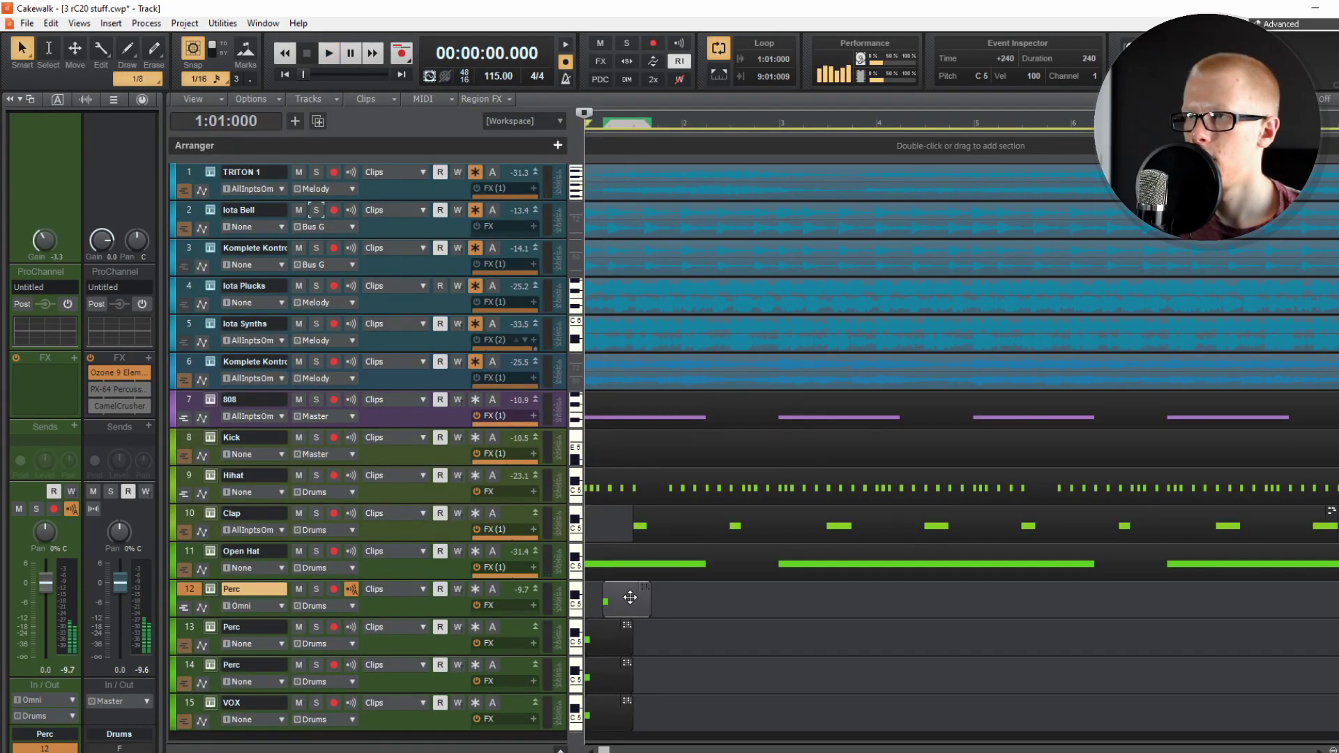
key(space)
key(space)
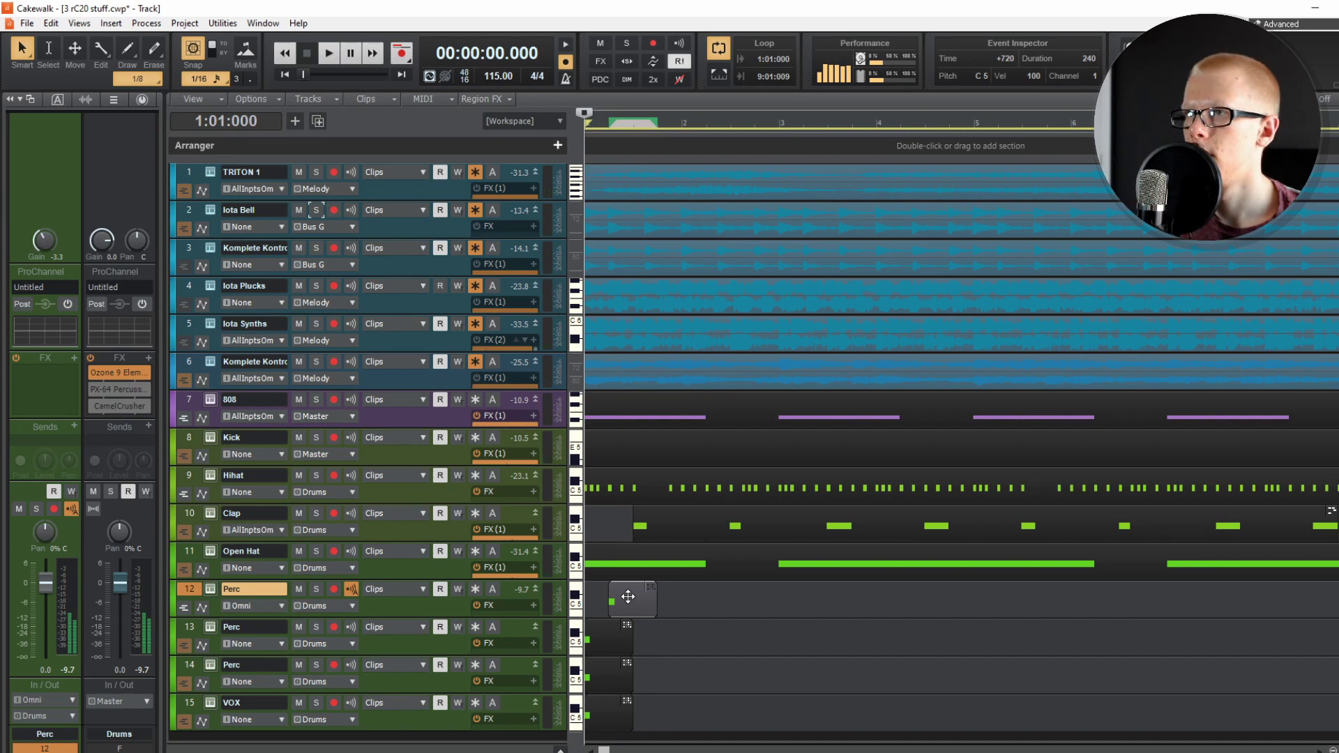
key(space)
Copy the clip on Perc track 12 to 2:04:000 and 4:04:480, and restart playback from the beginning
drag(629, 597, 771, 594)
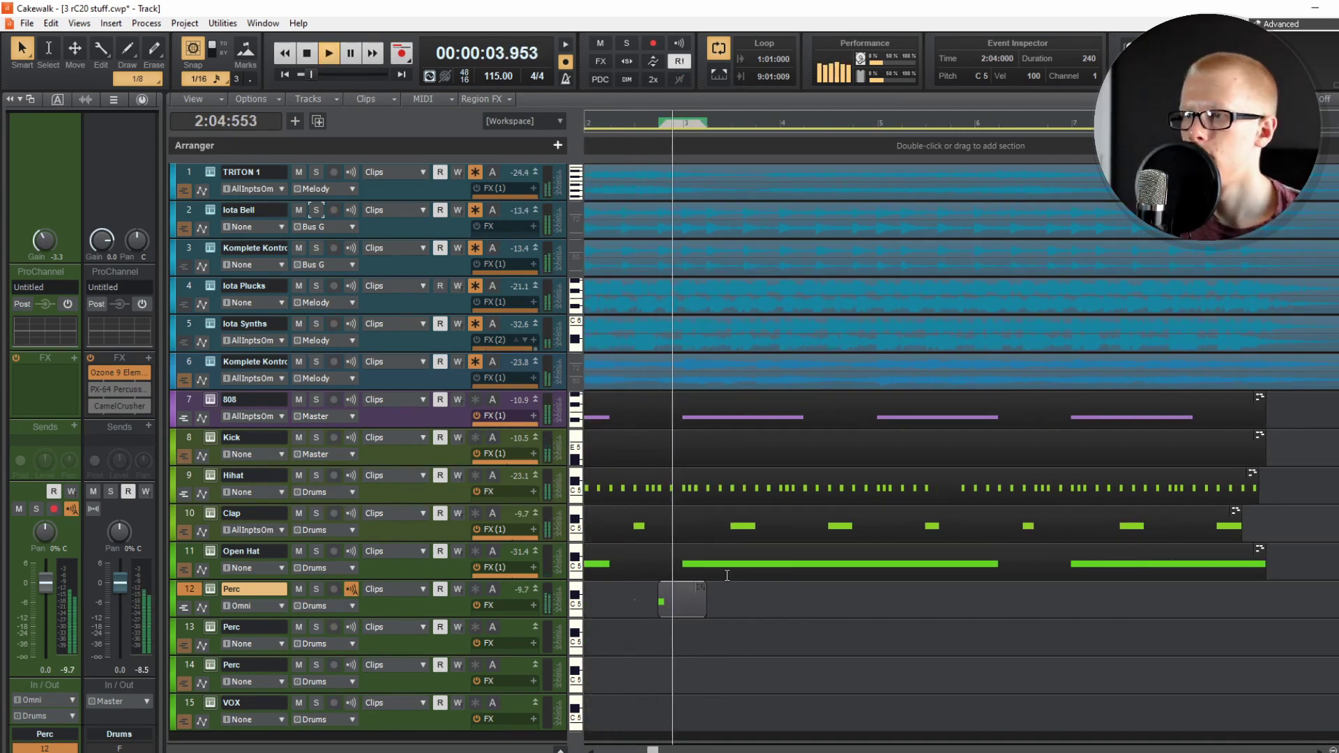
drag(681, 594, 886, 596)
key(w)
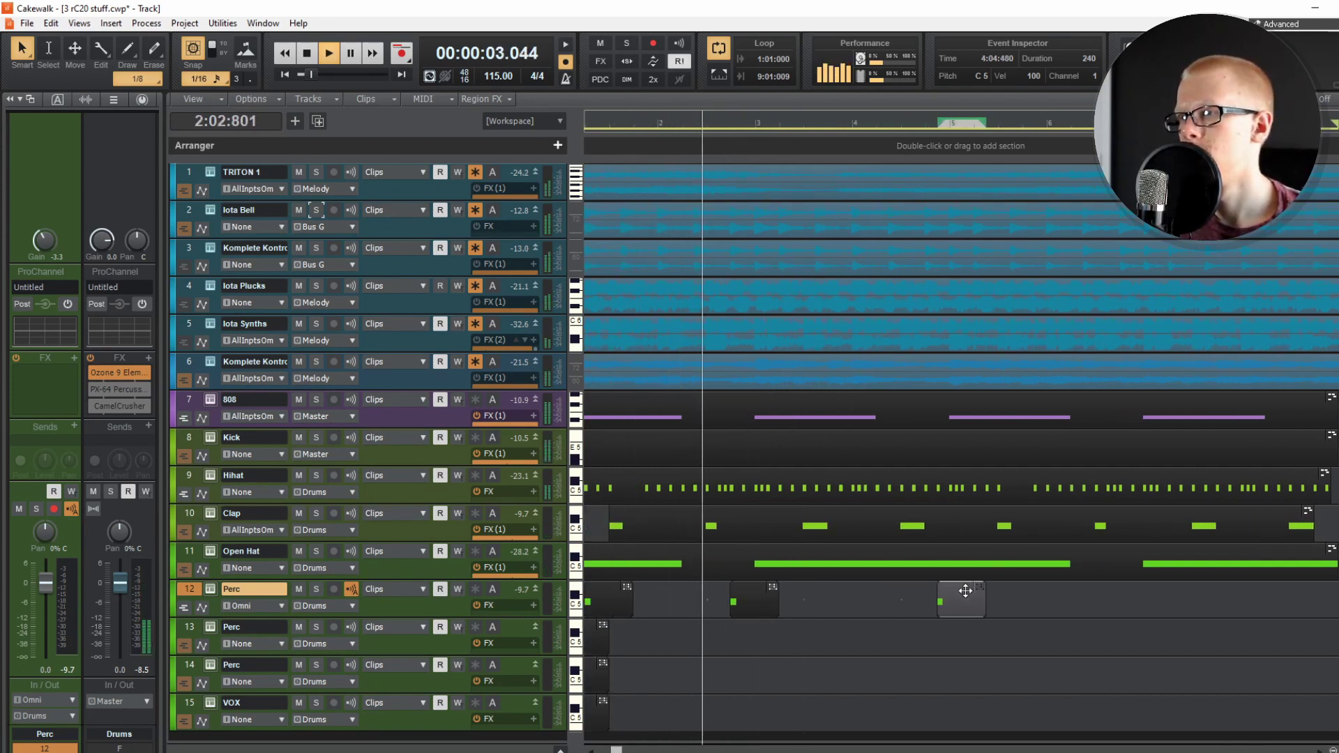
Move the last clip on Perc track 12 to 4:04:000 and copy it to 6:02:000 and 8:01:000
drag(967, 591, 950, 583)
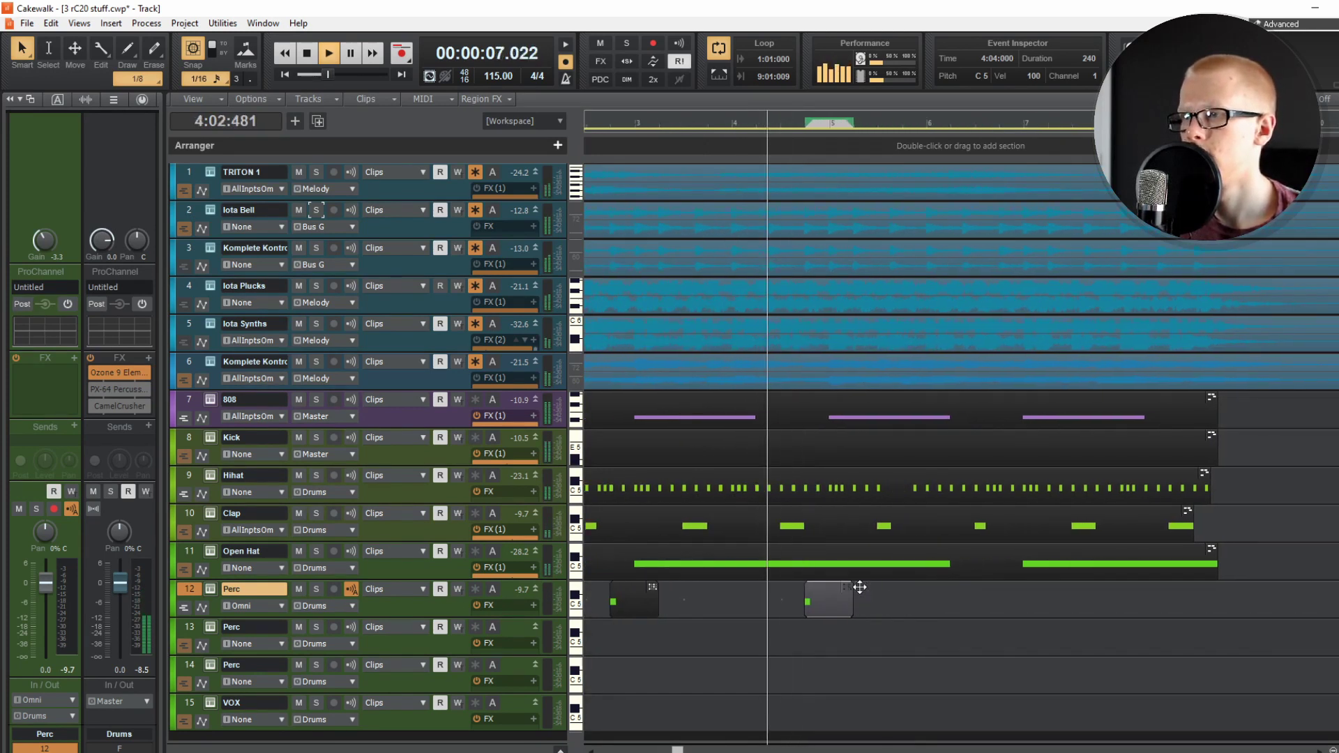
drag(924, 594, 985, 592)
scroll(985, 592, right, 3)
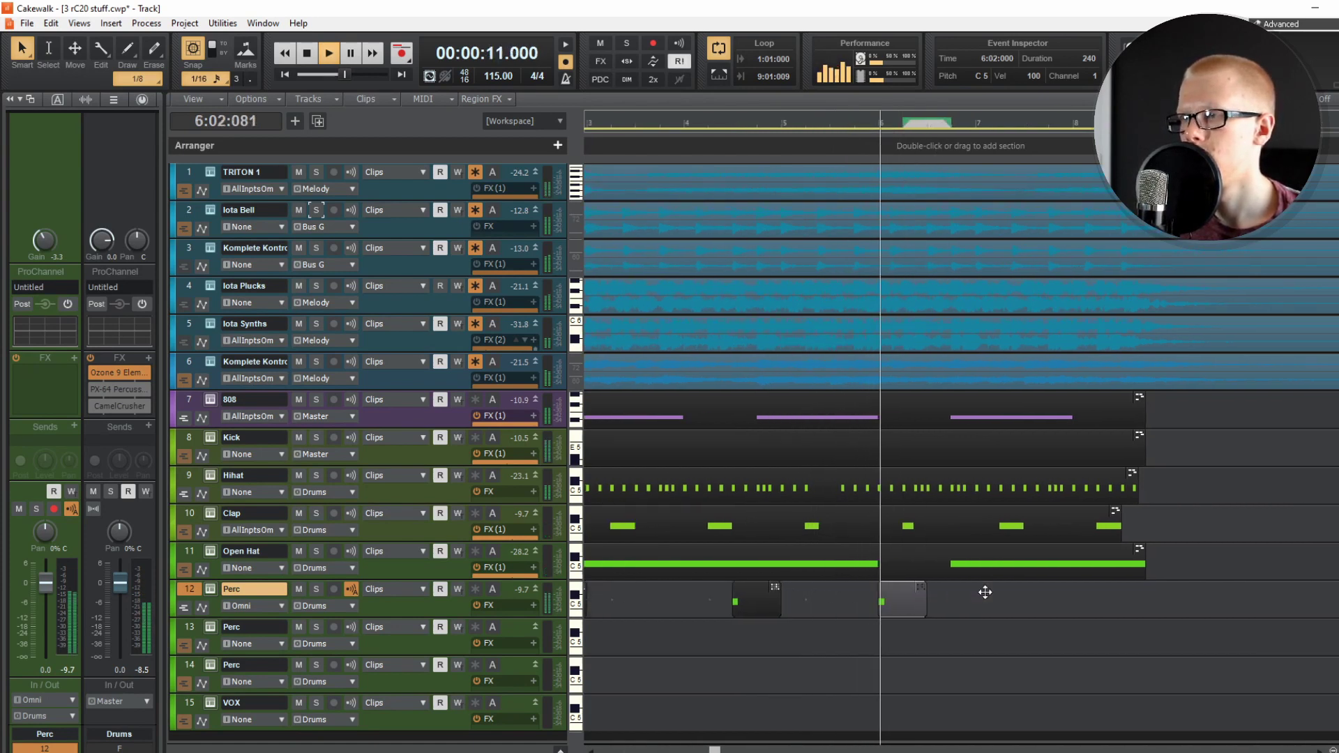
key(ctrl+v)
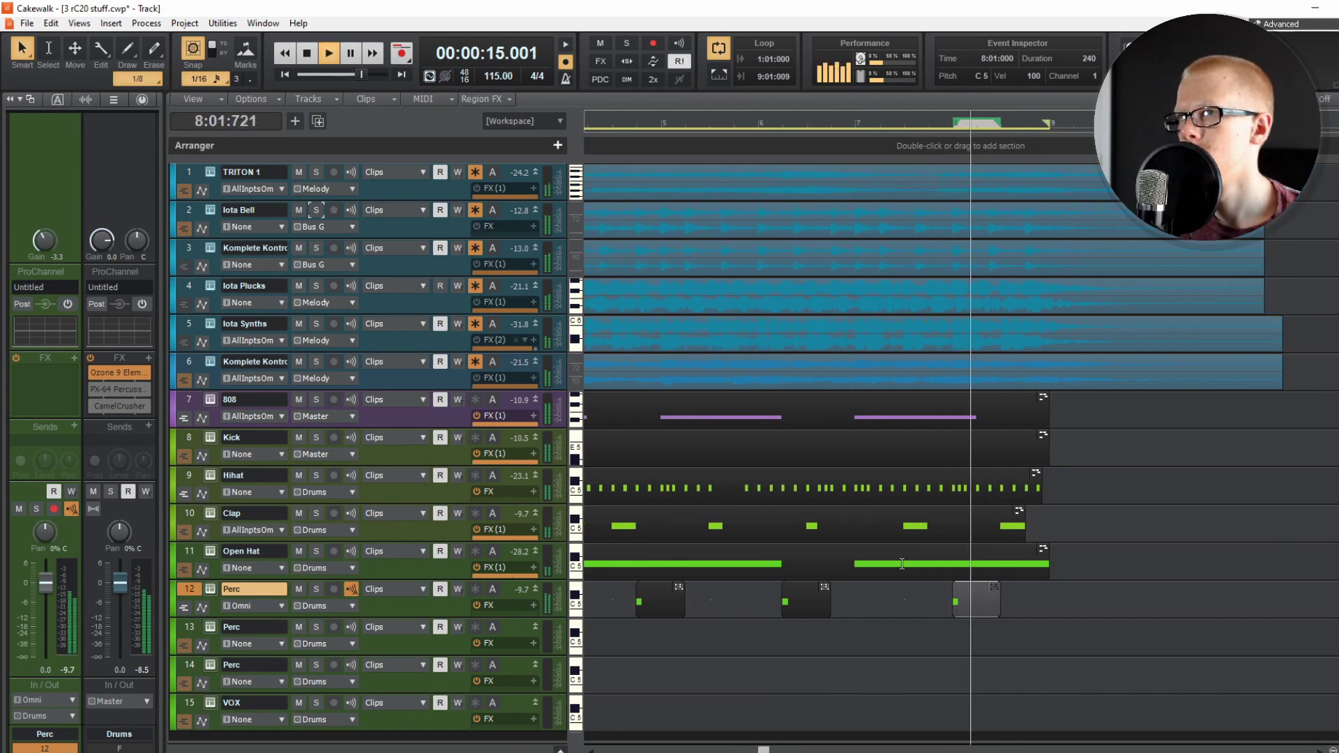
Set the snap resolution to 1/8 and copy the last clip on Perc track 13 to 8:04:480
click(194, 78)
click(235, 167)
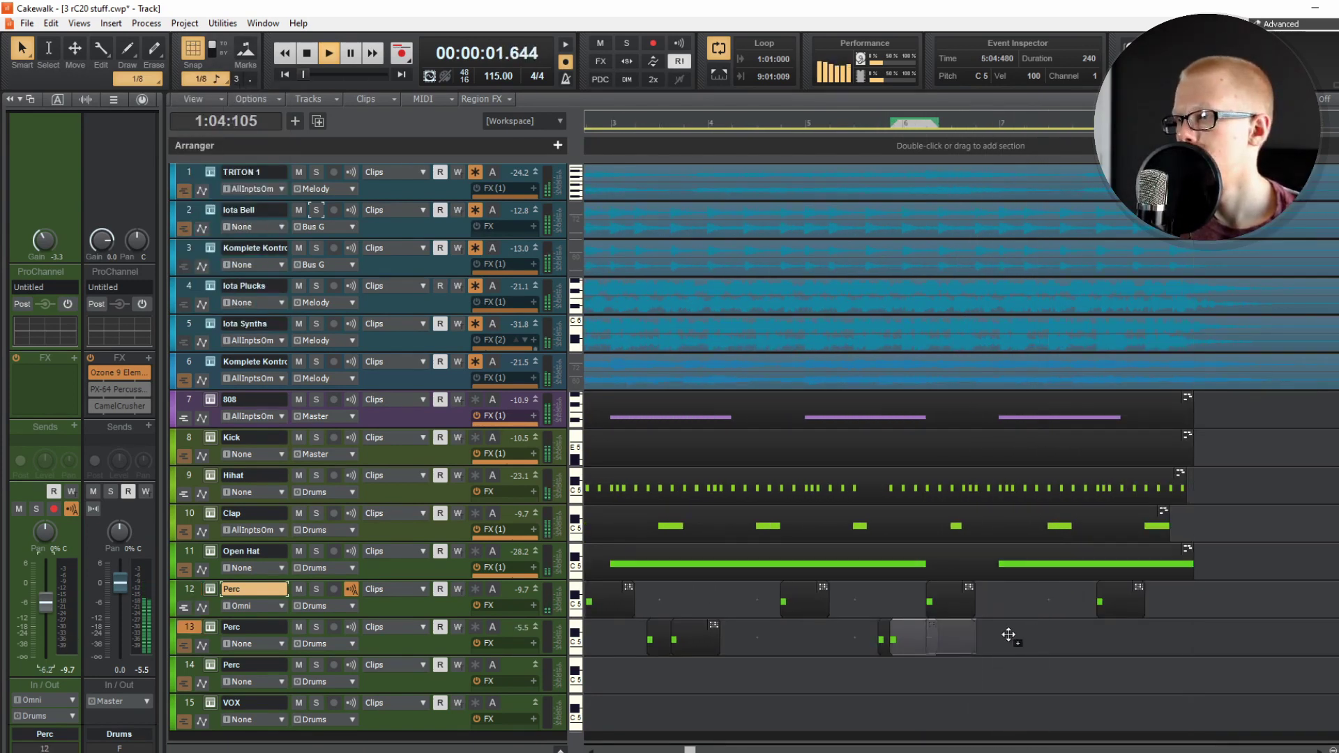
drag(1008, 634, 1198, 633)
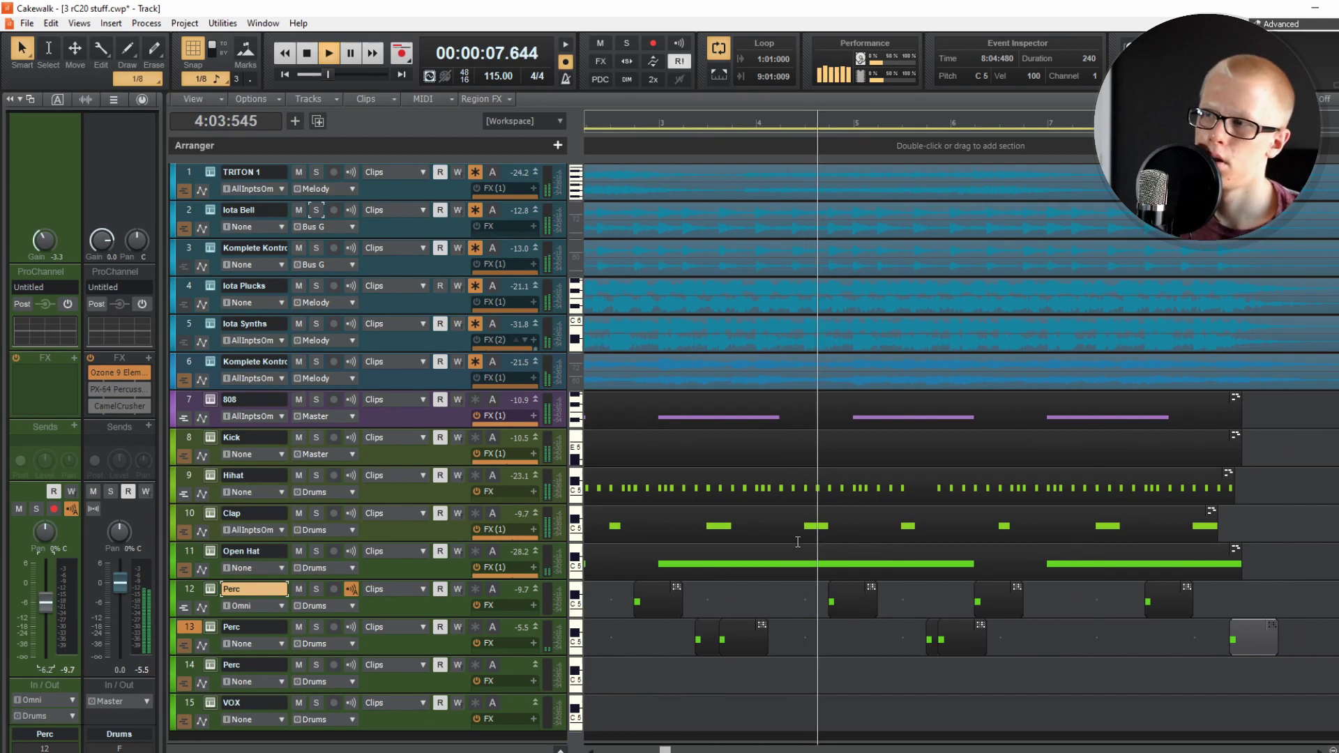
Open the 808 track's notes, and extend the high note at 3:04:480 to a duration of 1:480 at pitch E6
scroll(792, 544, down, 2)
click(394, 409)
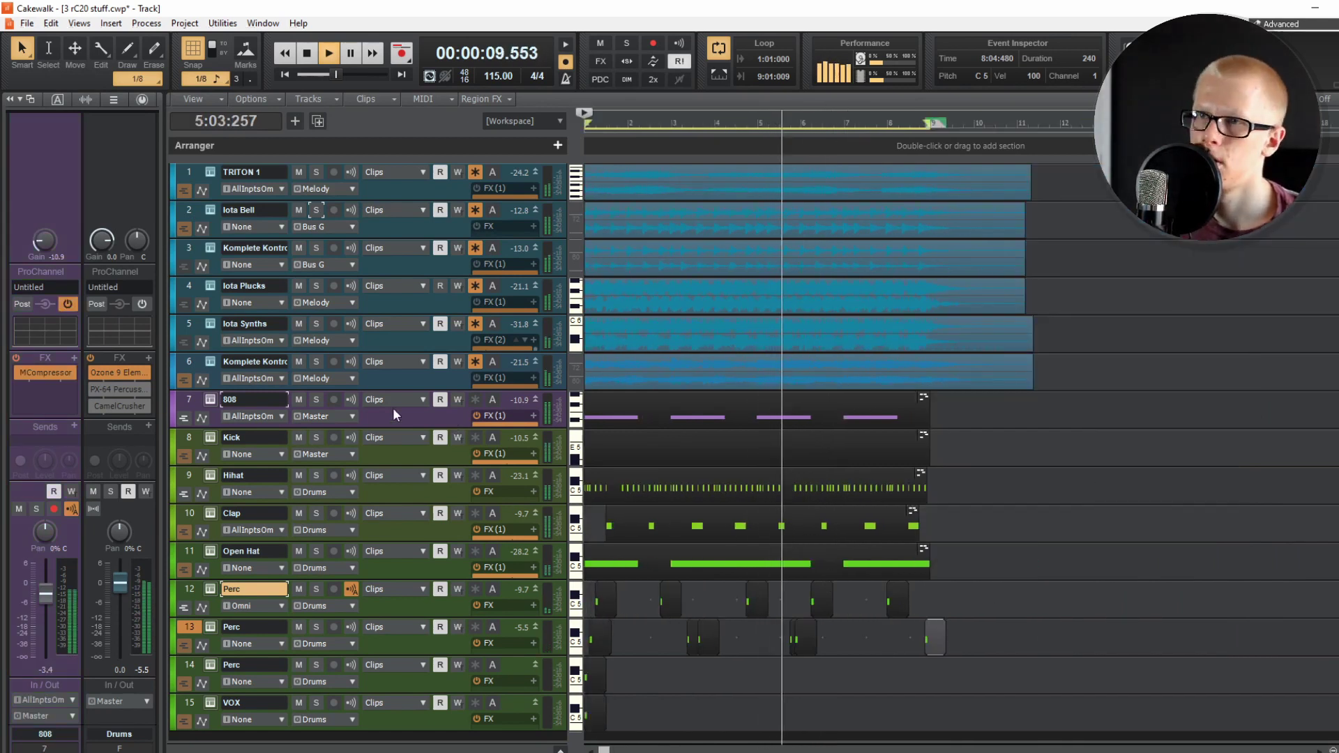
click(210, 399)
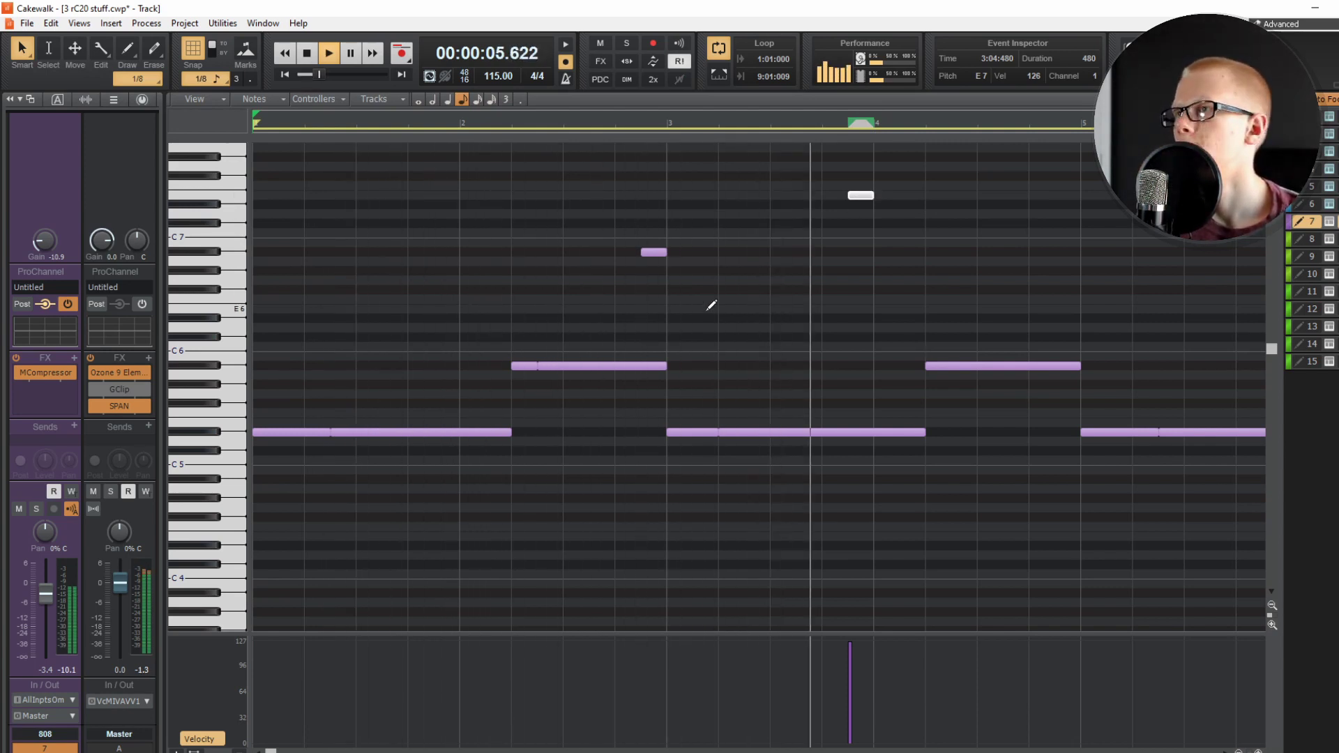
drag(872, 196, 924, 202)
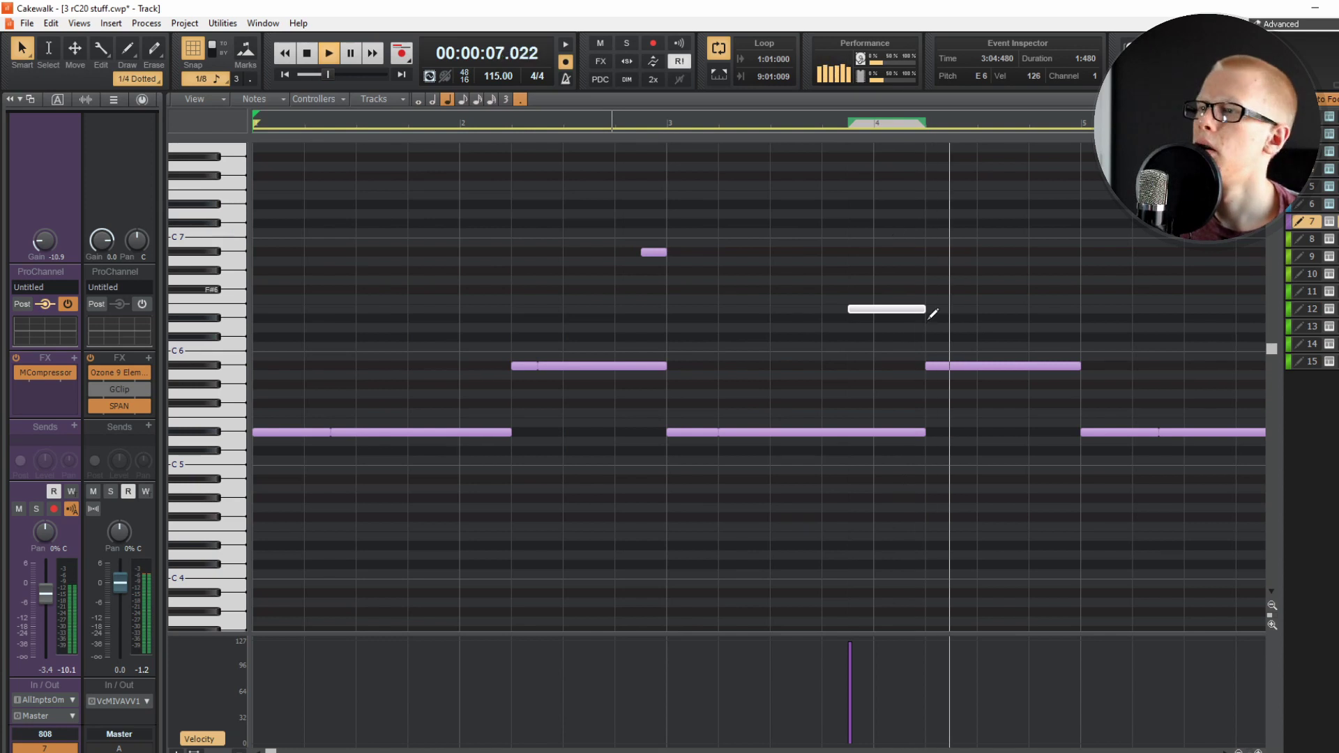
scroll(947, 339, right, 4)
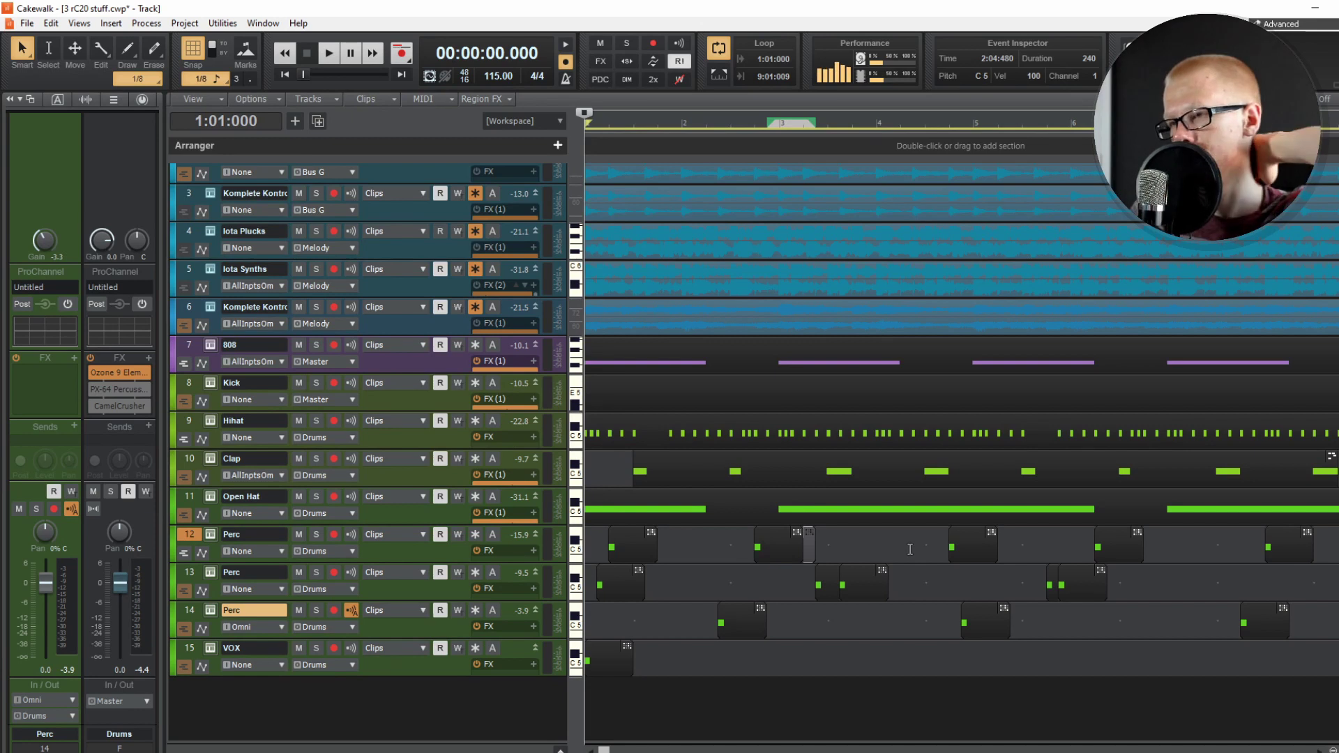
Audition the beat from the beginning and remove the first clip on Perc track 12
key(space)
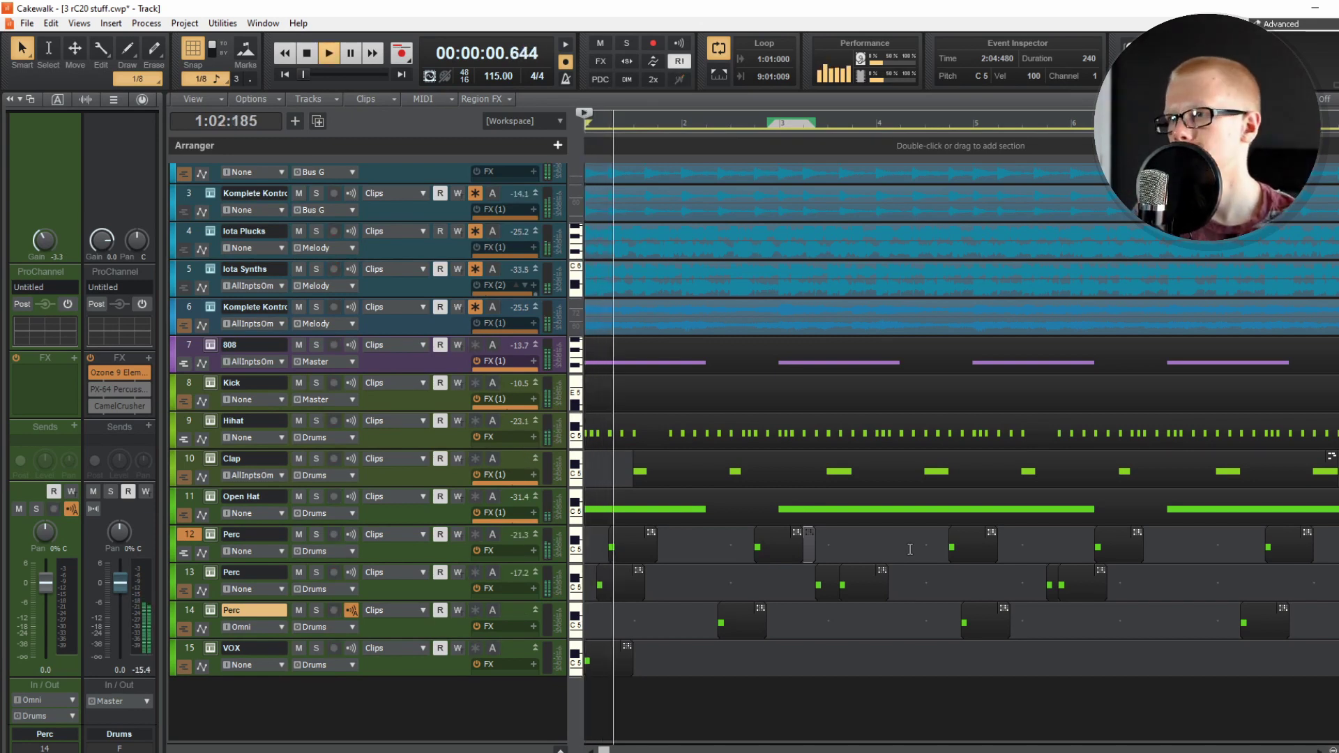
key(space)
key(space)
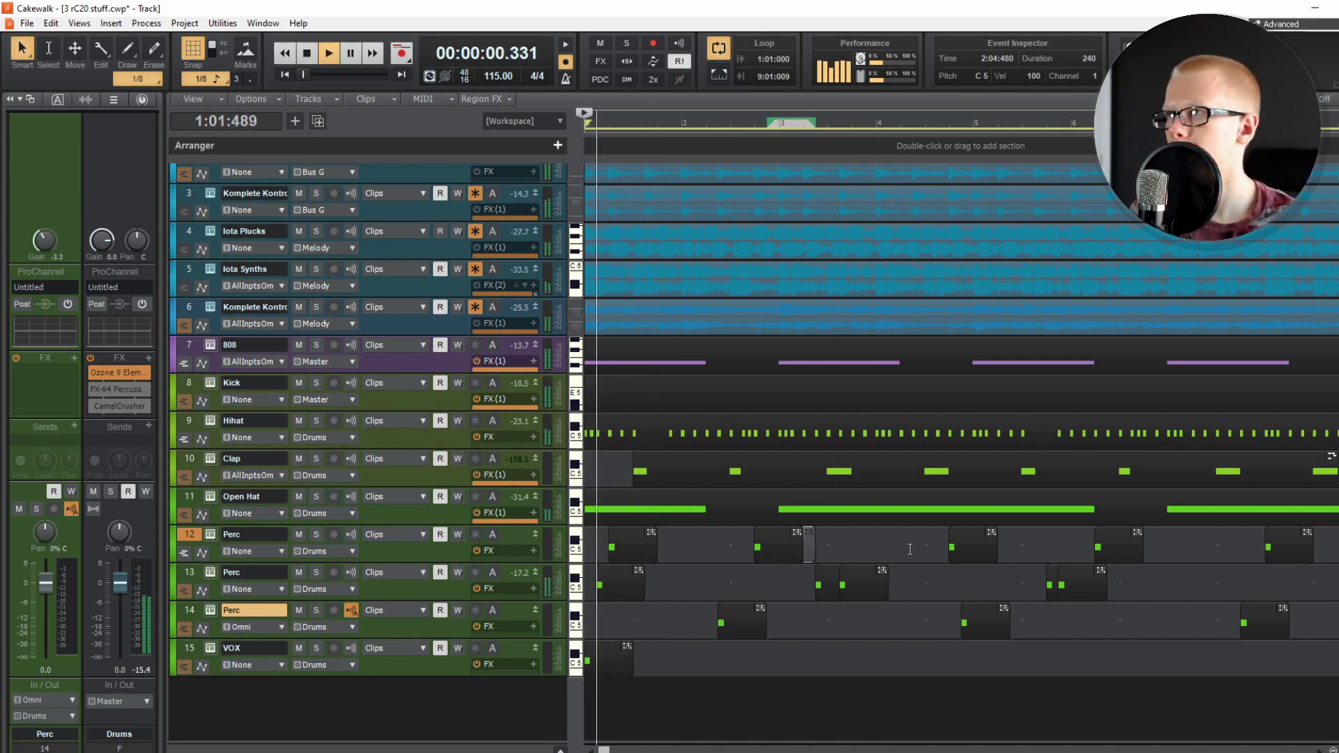
key(space)
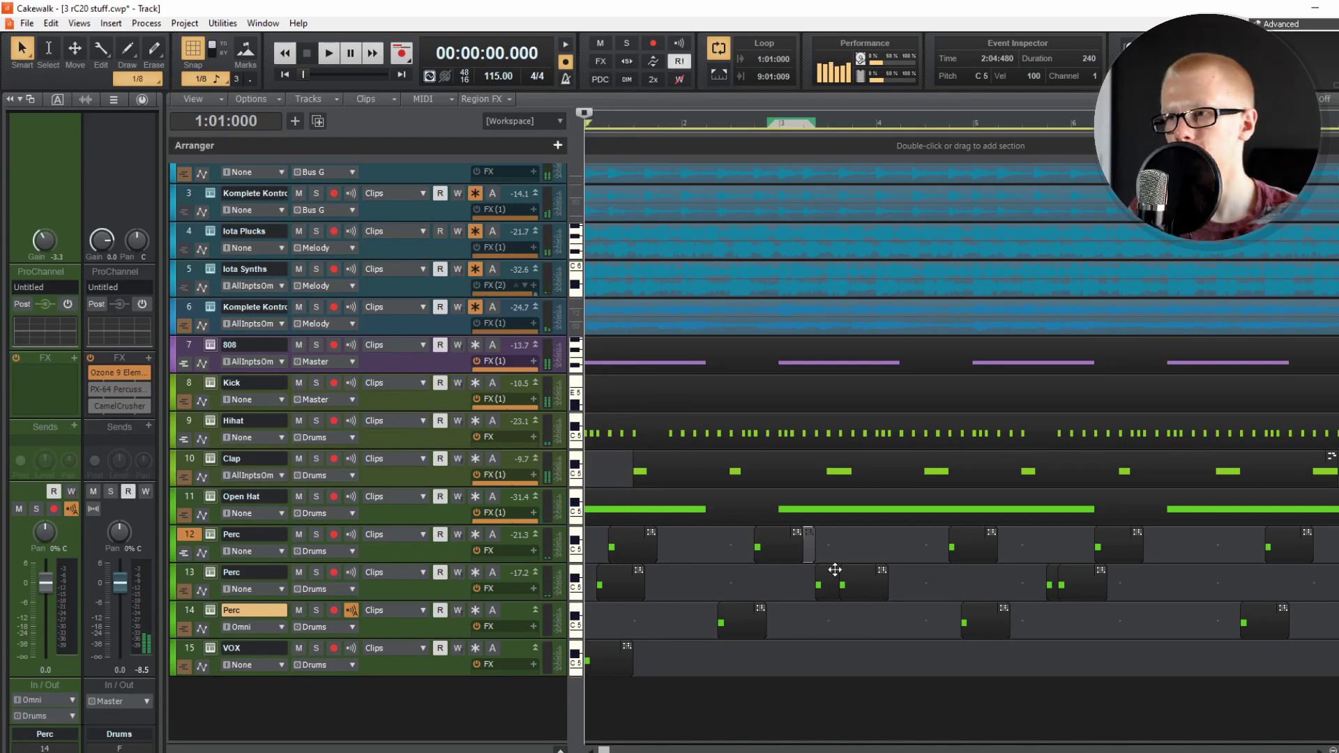
key(space)
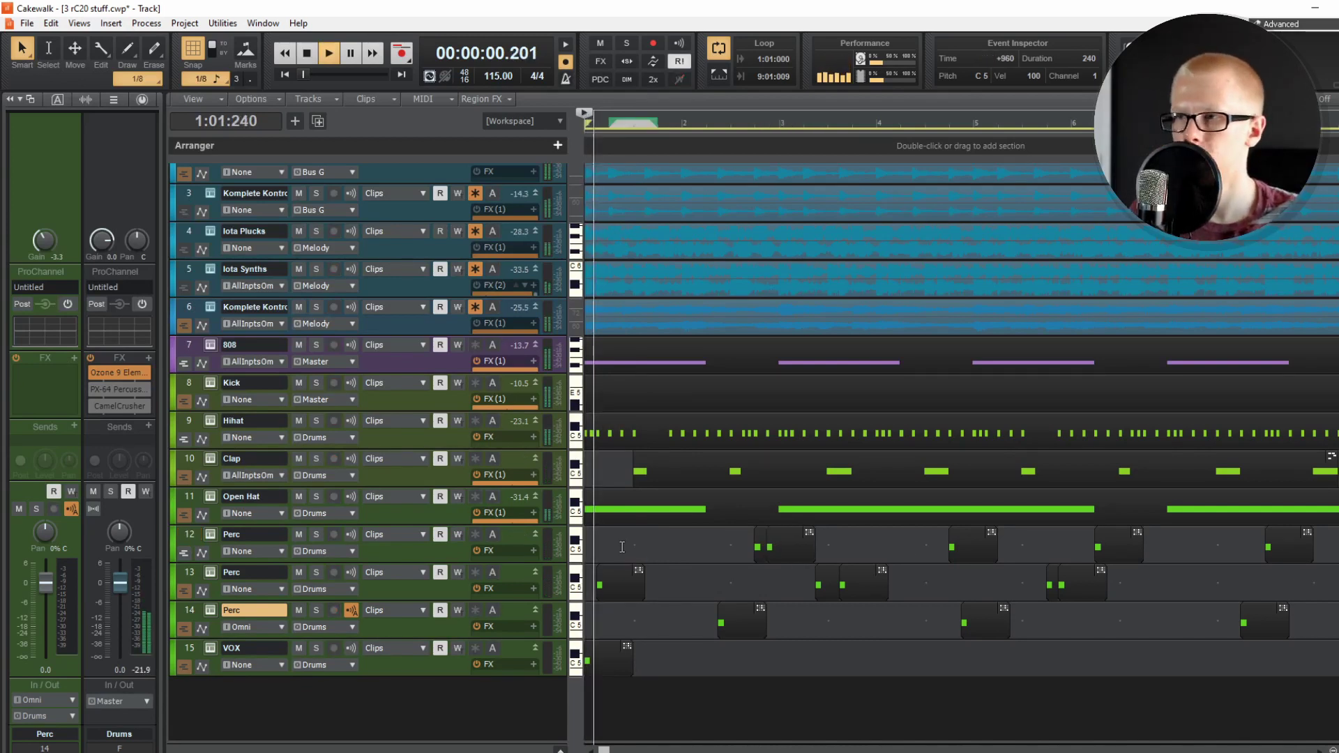
With the Move tool, delete the clip at 2:02:480 on Perc track 14 and the one at 3:03:480 on Perc track 13
key(t)
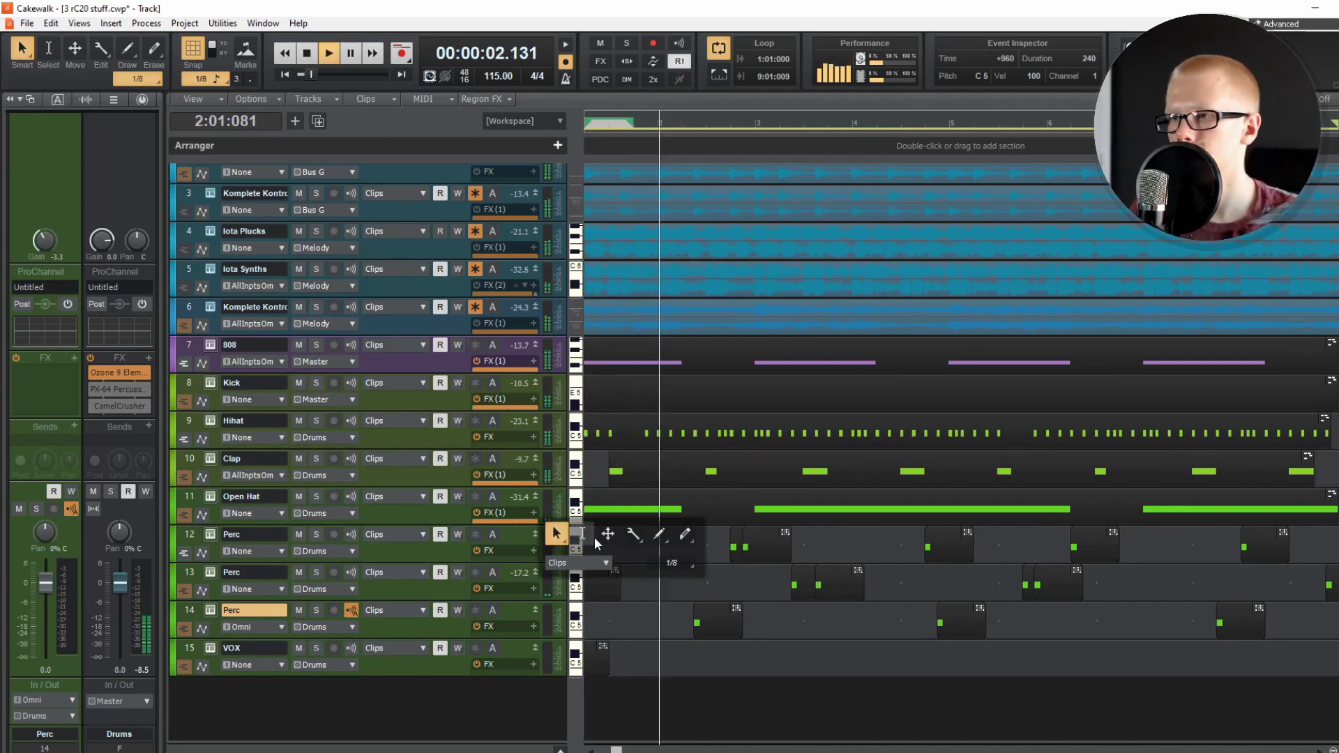
click(608, 534)
click(721, 613)
key(Delete)
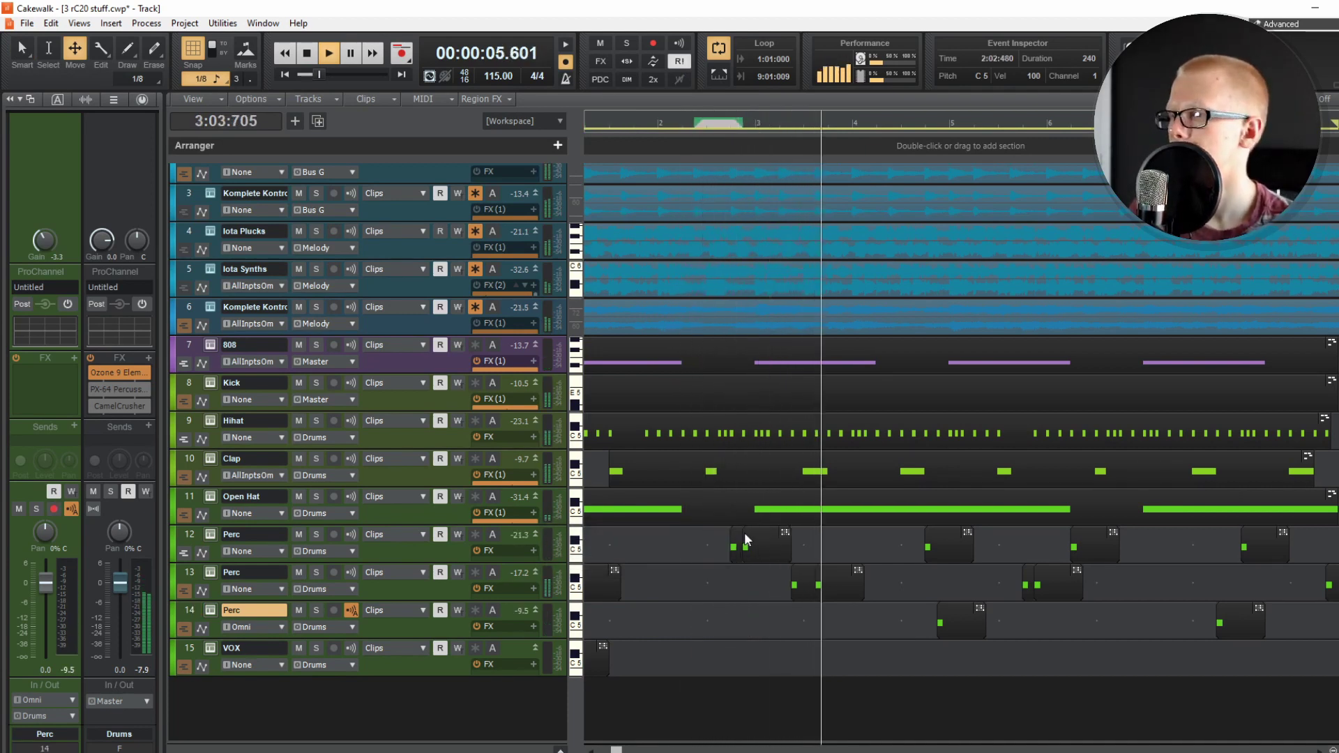
click(830, 560)
click(845, 568)
key(Delete)
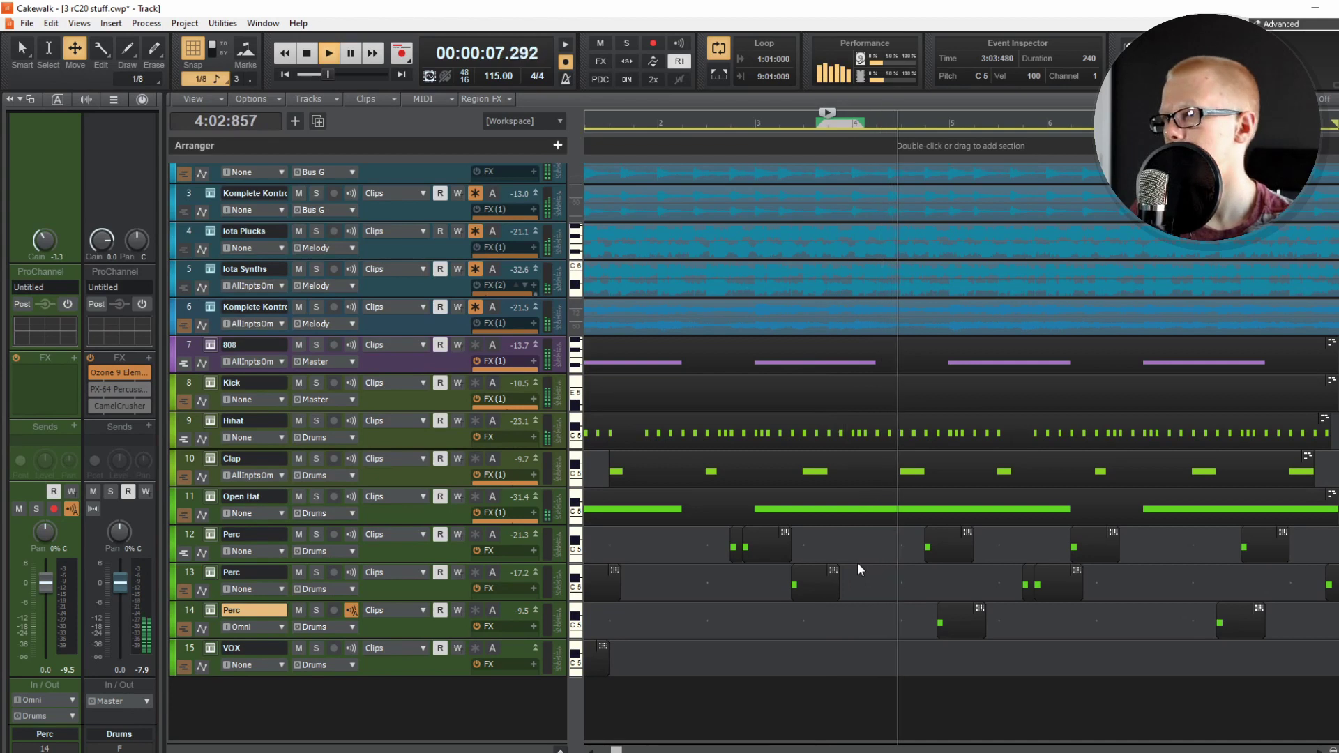
Delete the two remaining clips on Perc track 14 and the clip at 6:02:000 on Perc track 12
click(964, 611)
key(Delete)
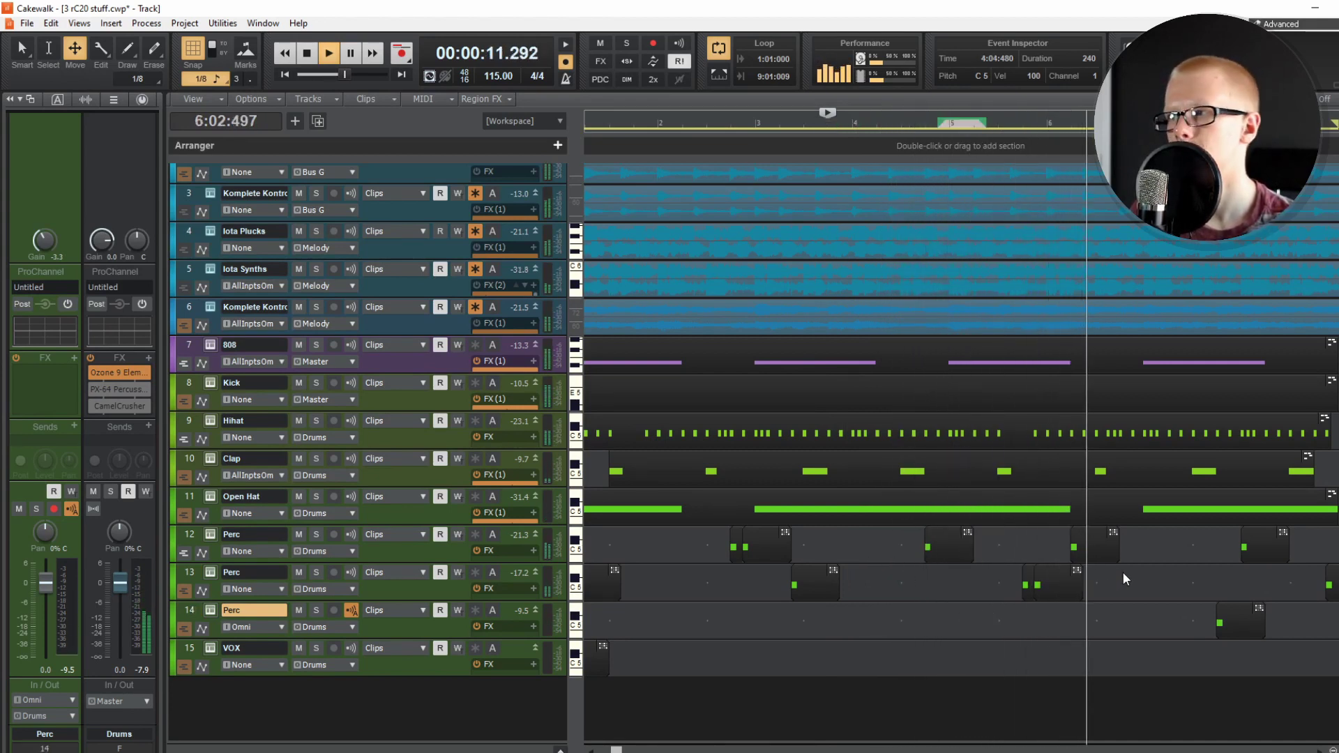
click(1098, 547)
key(Delete)
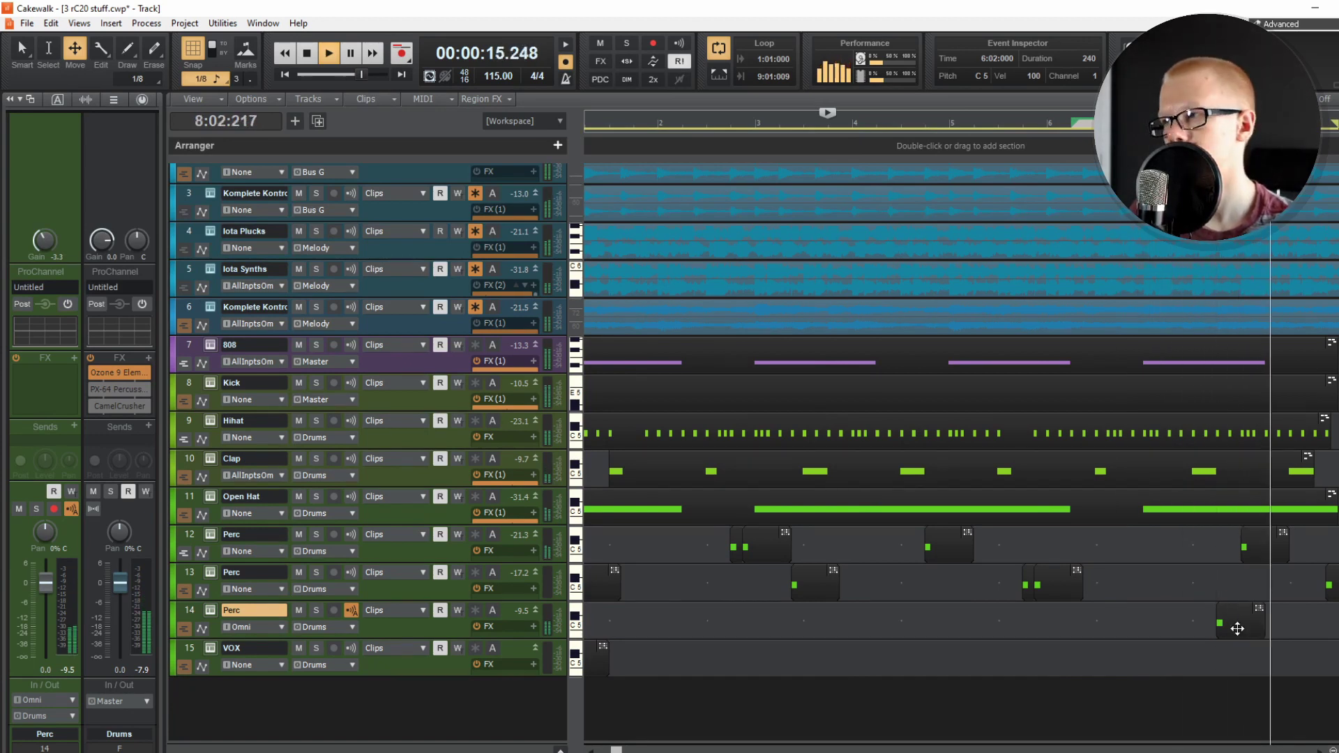
click(1236, 623)
key(Delete)
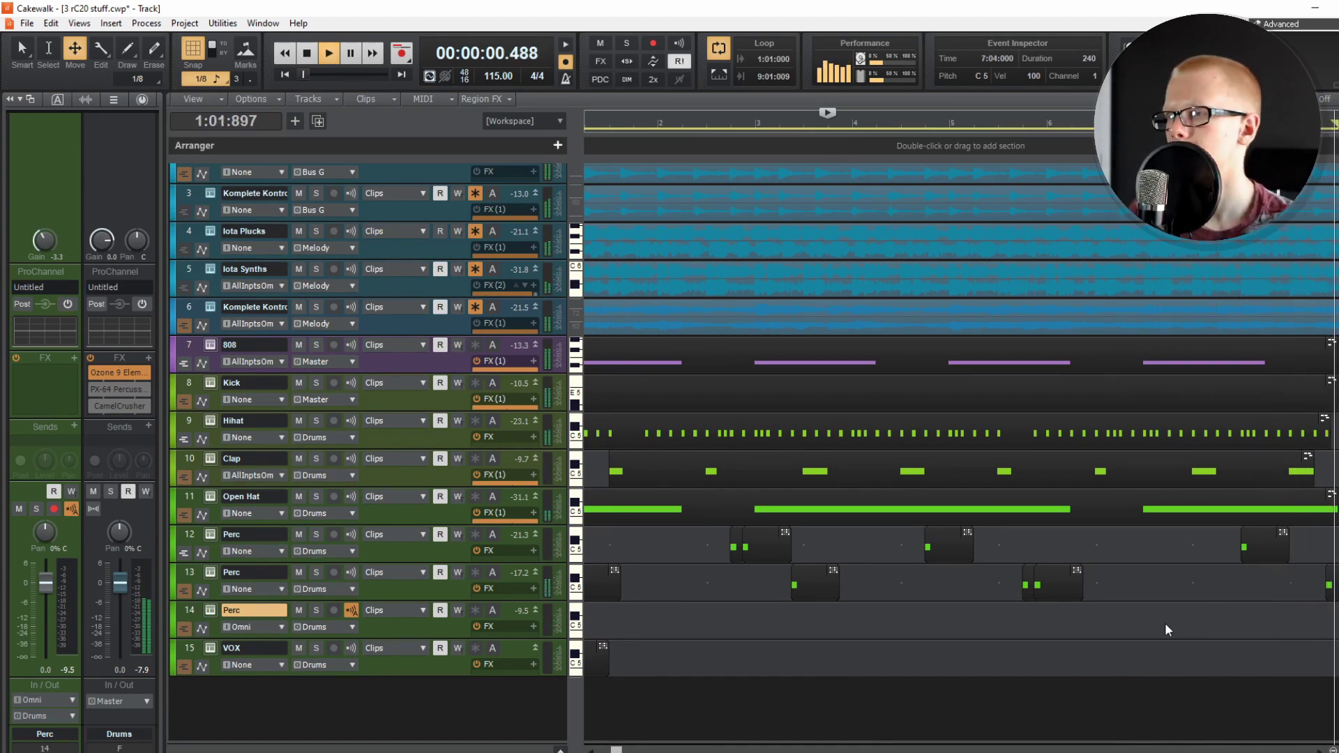
scroll(933, 631, down, 1)
scroll(933, 630, up, 3)
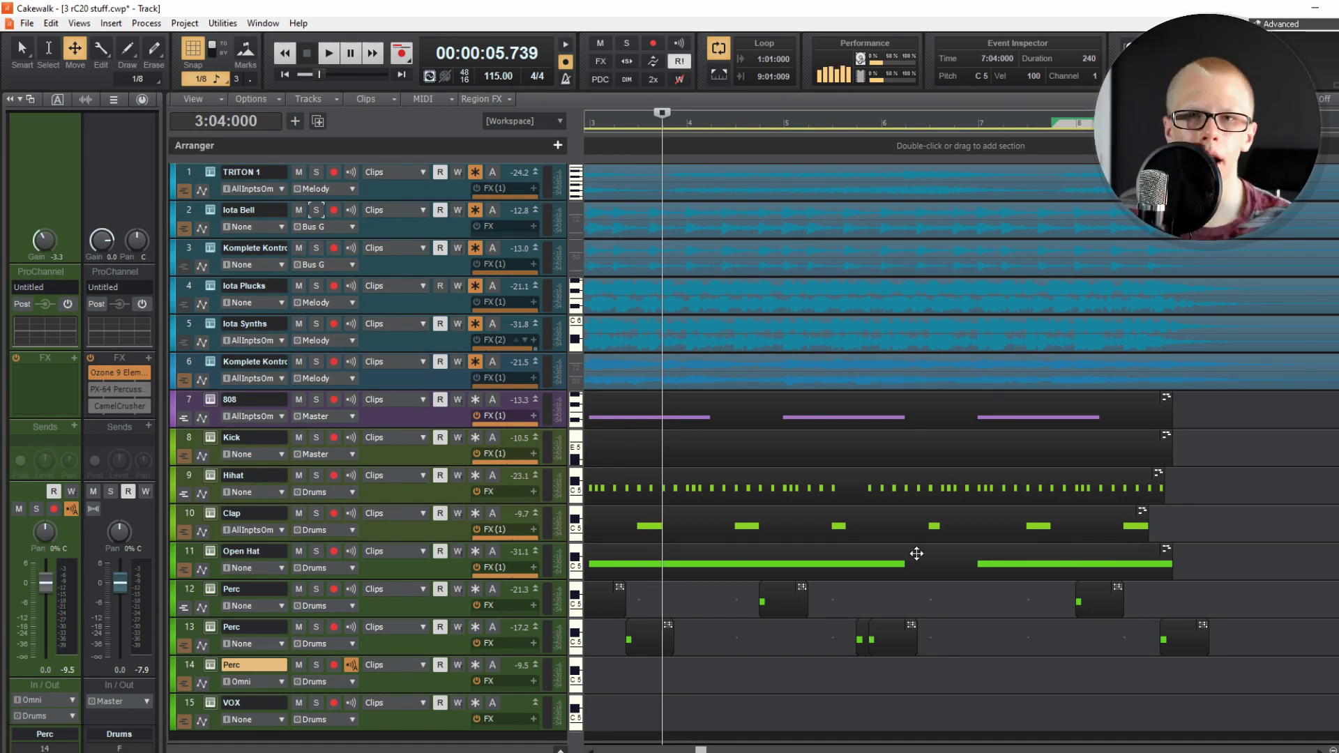
Insert the EchoBoy delay on the VOX track, then lower its mix and raise its feedback during playback
key(w)
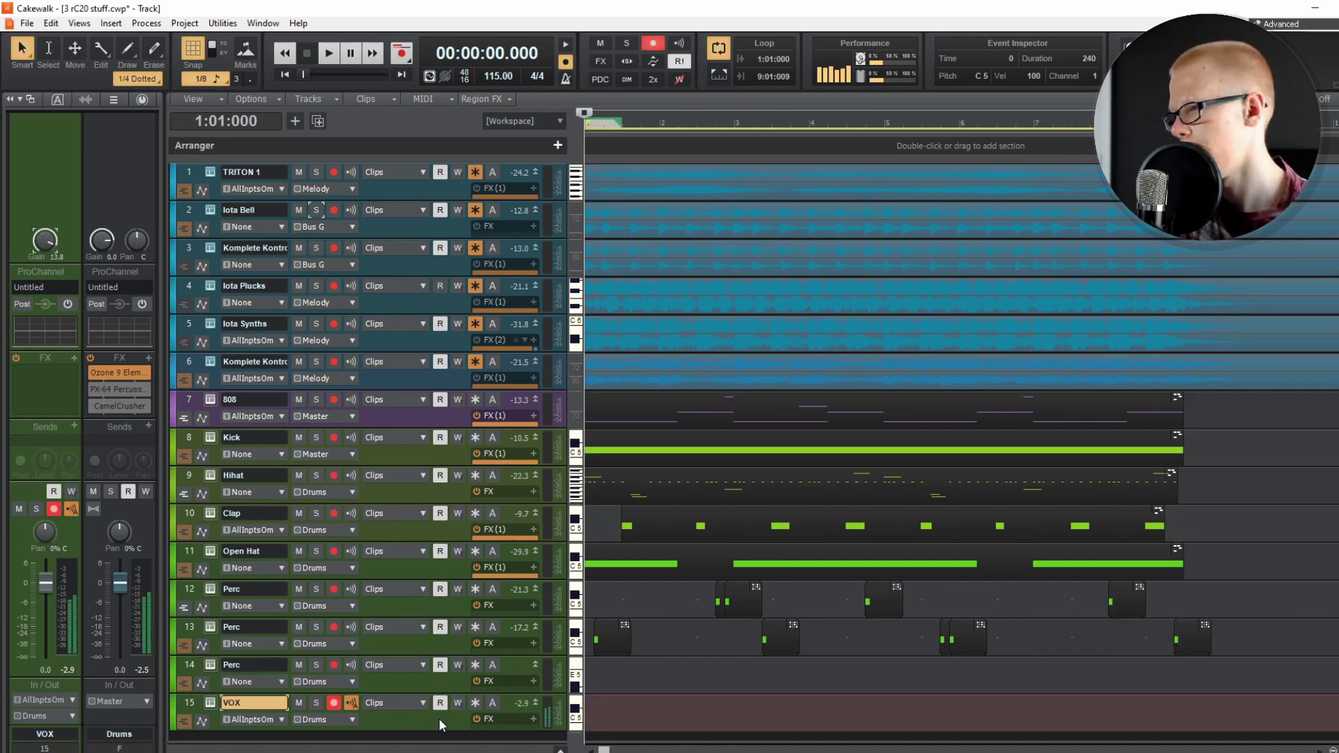
key(space)
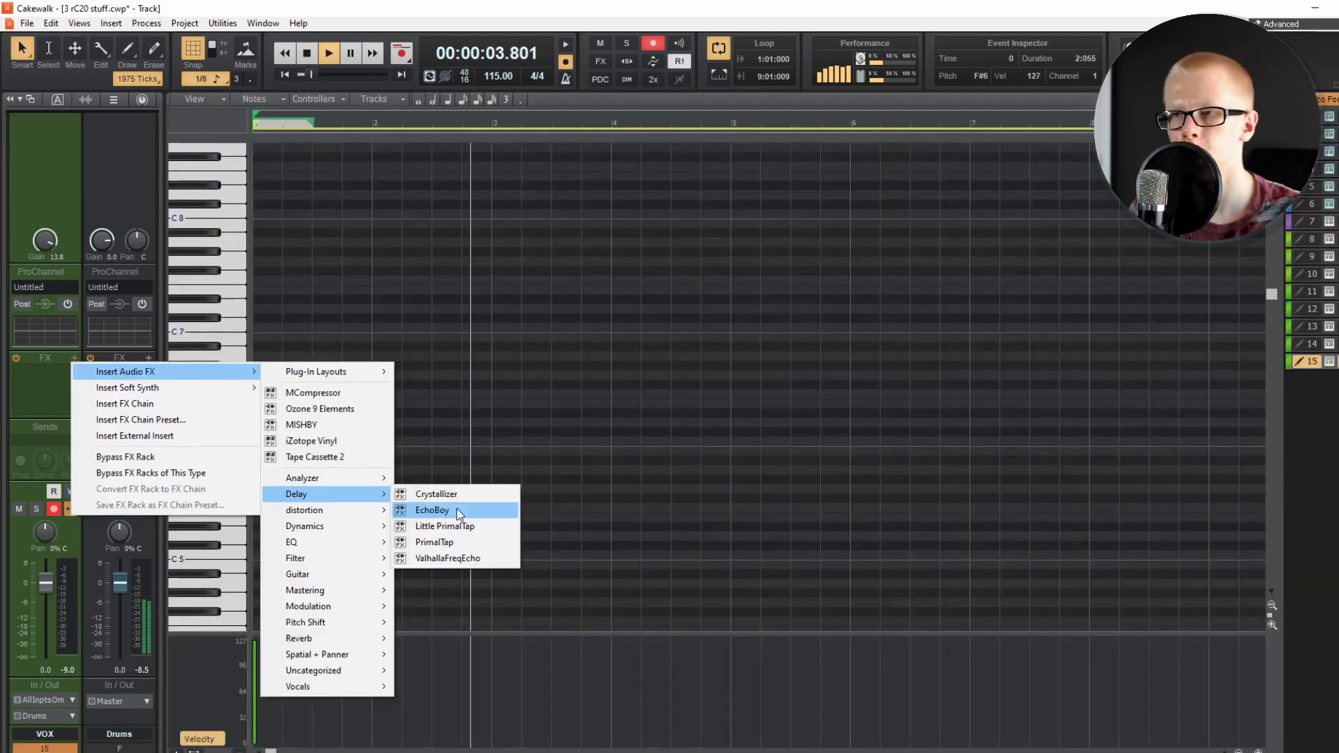
click(459, 514)
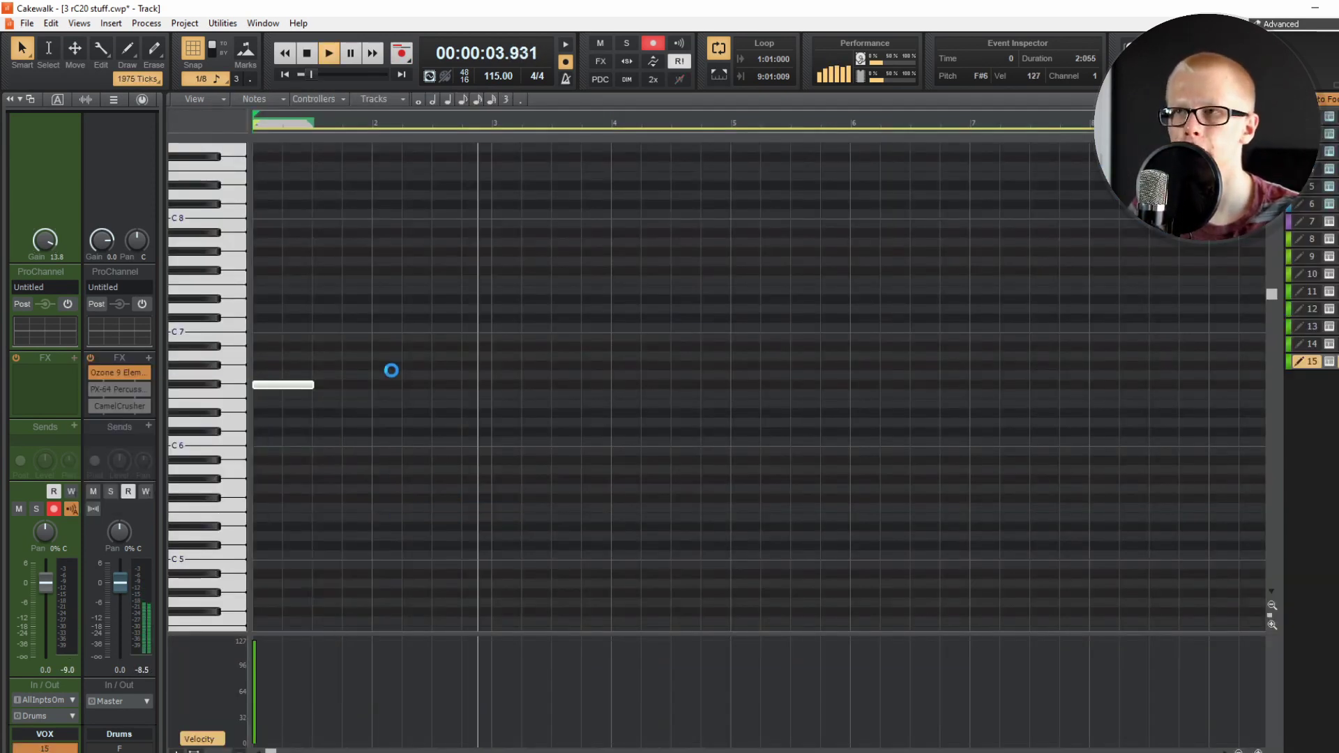
drag(699, 392, 731, 344)
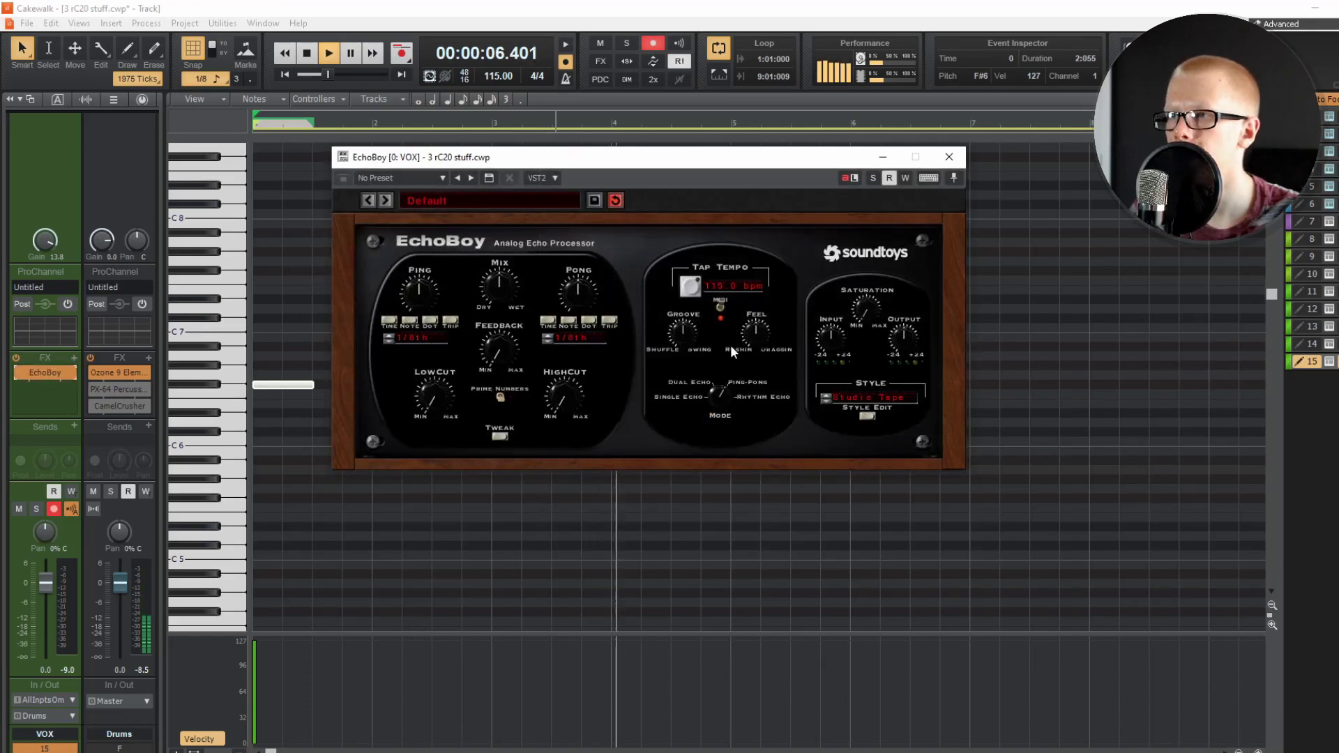
drag(501, 287, 500, 300)
key(w)
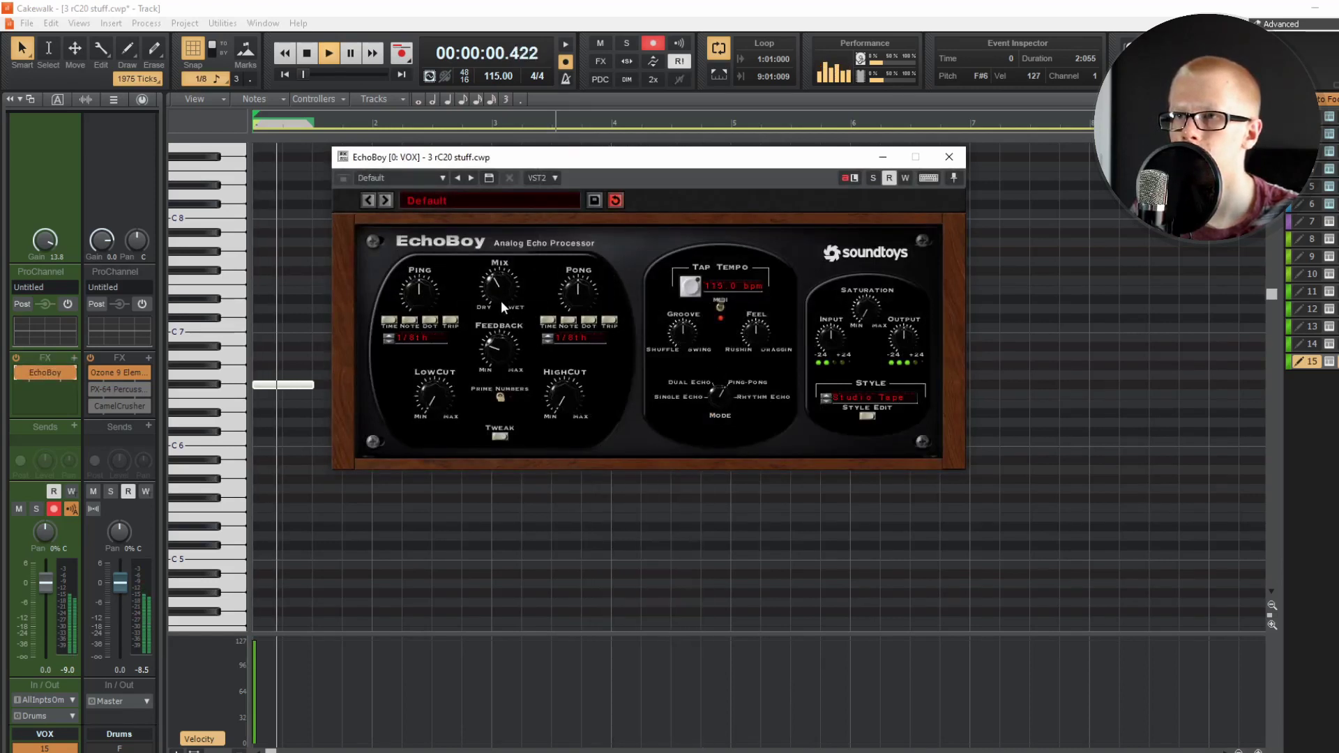
key(w)
drag(511, 349, 517, 325)
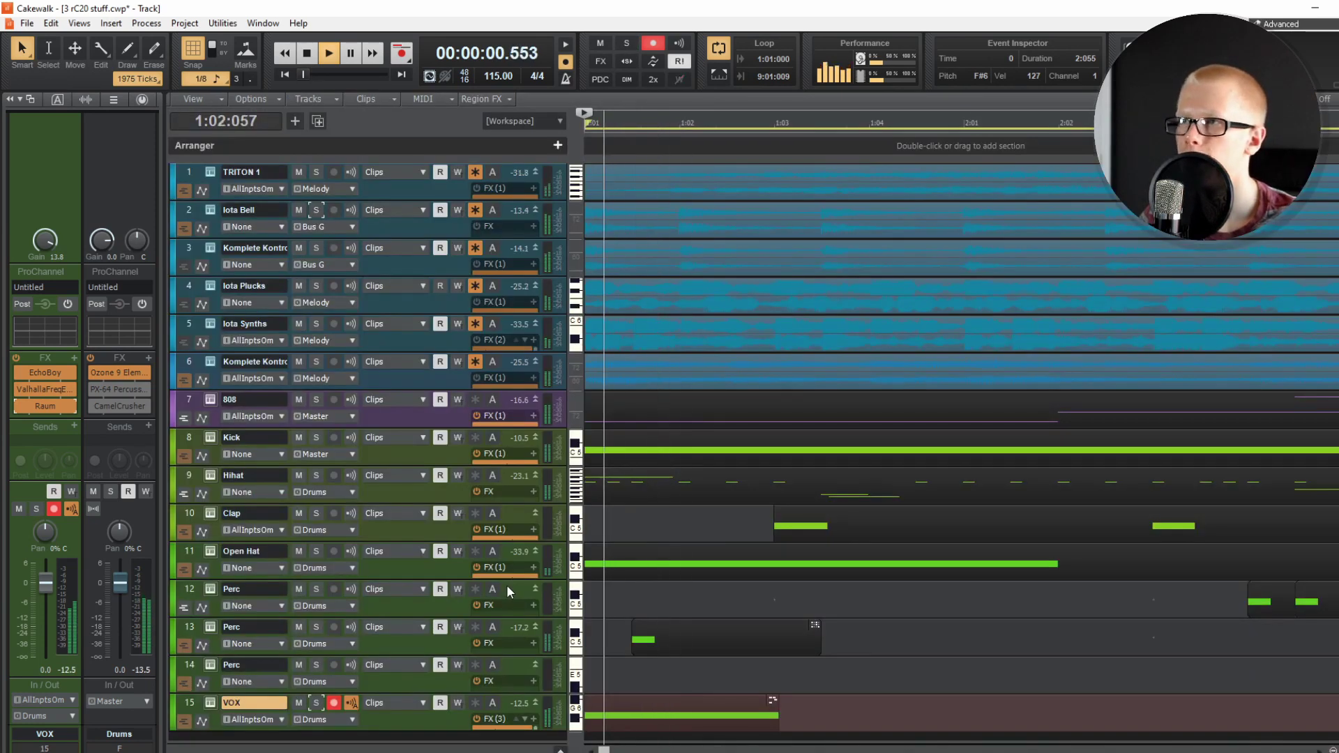
Copy the VOX clip from bar 1 to 5:01:000
scroll(508, 591, down, 3)
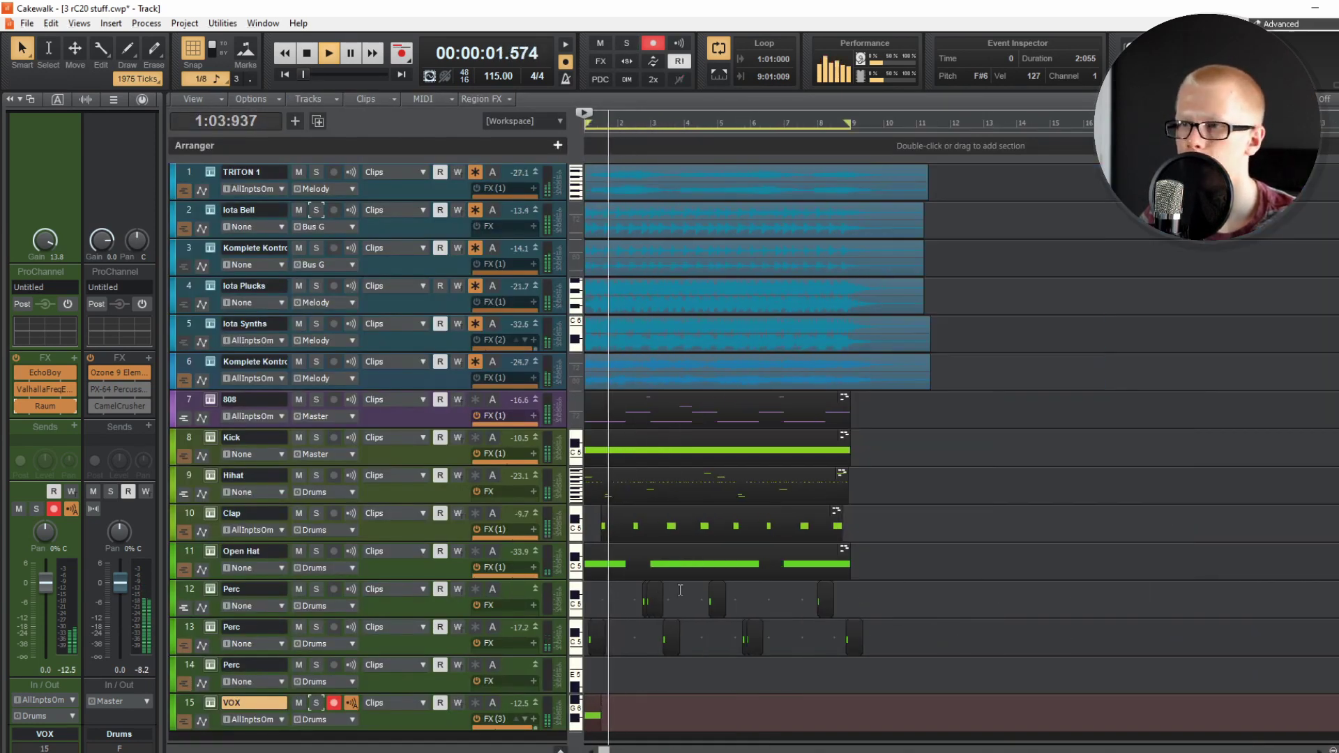
drag(592, 711, 720, 708)
scroll(734, 701, up, 3)
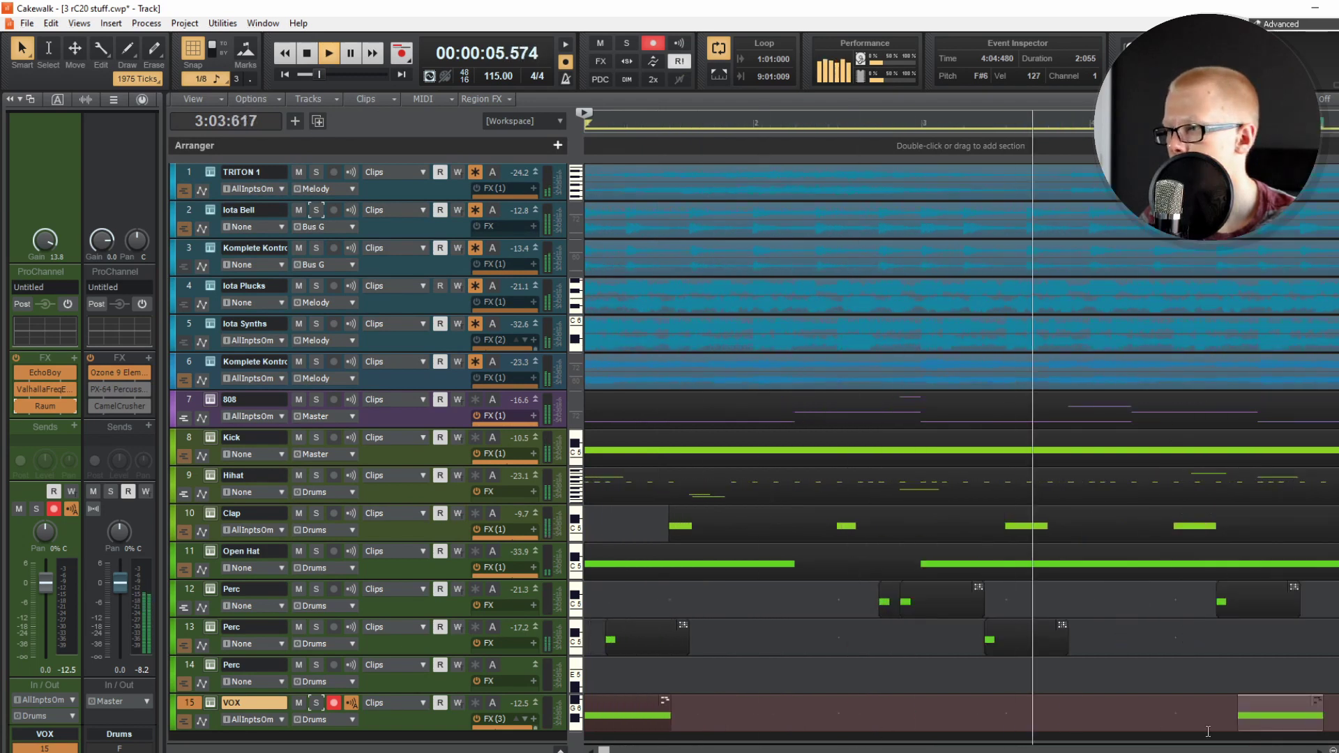
drag(1267, 709, 1270, 709)
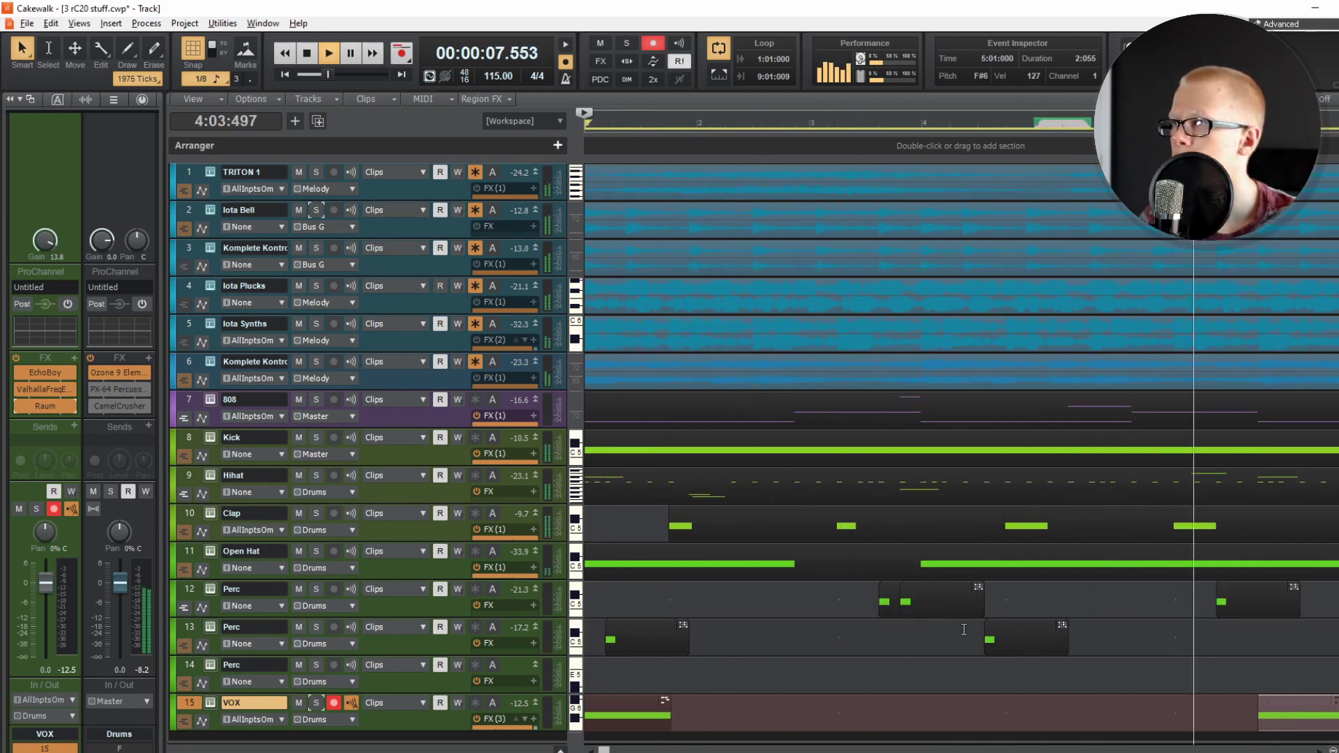
scroll(1268, 709, down, 3)
Move ShaperBox2 to the first slot of the VOX track's effects and load its Half-time time shaper
click(374, 708)
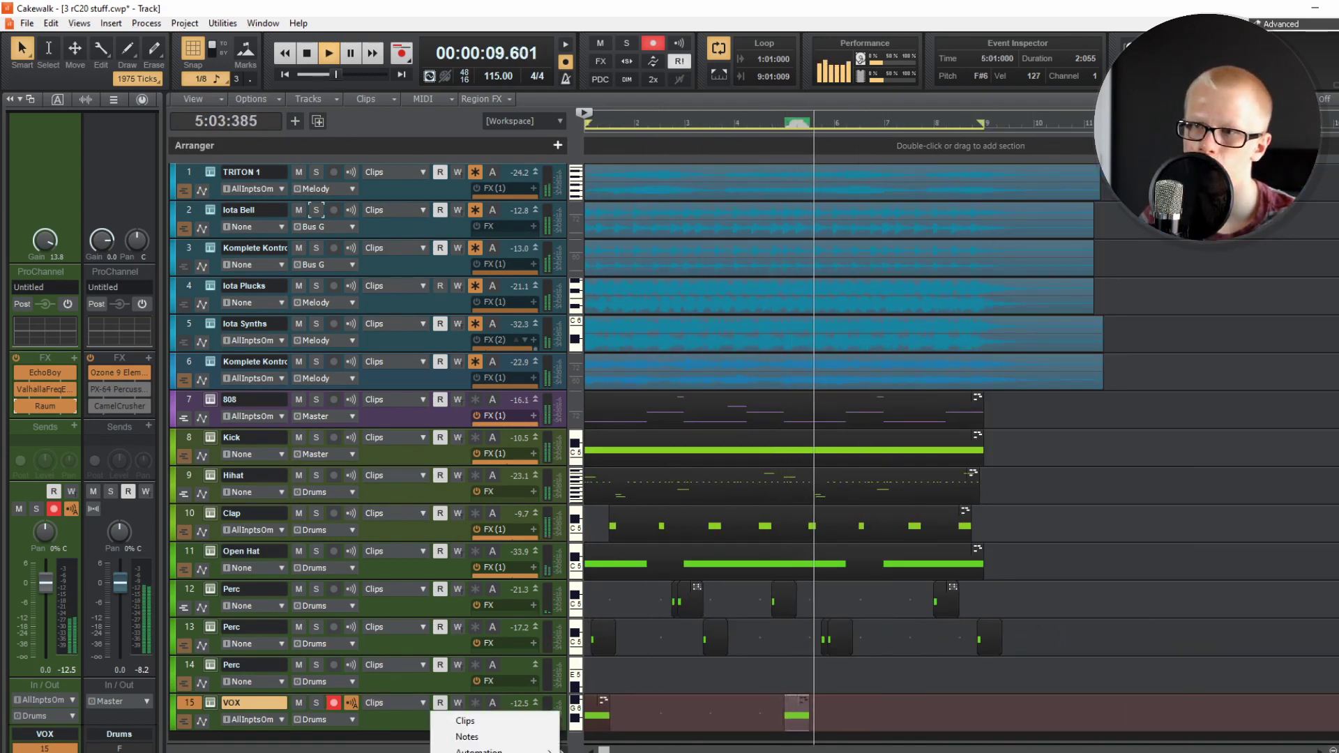
click(392, 727)
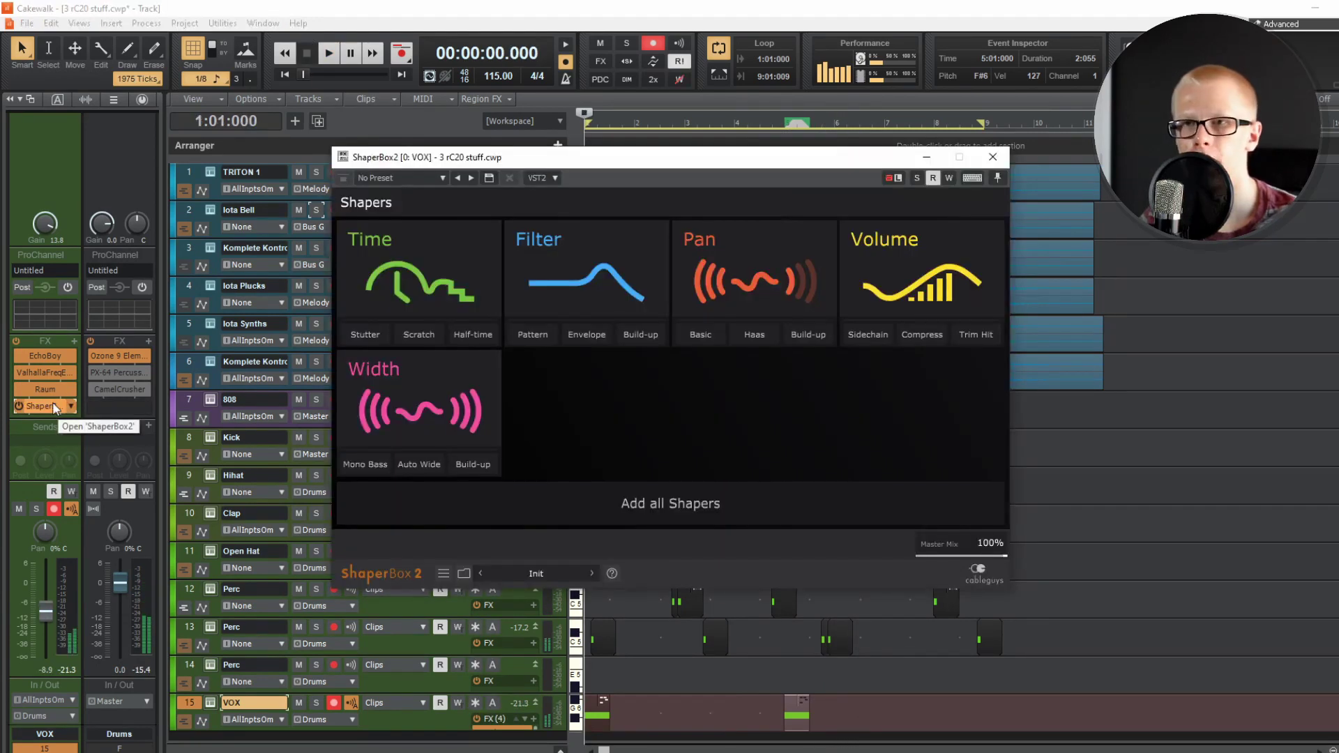
drag(45, 406, 49, 314)
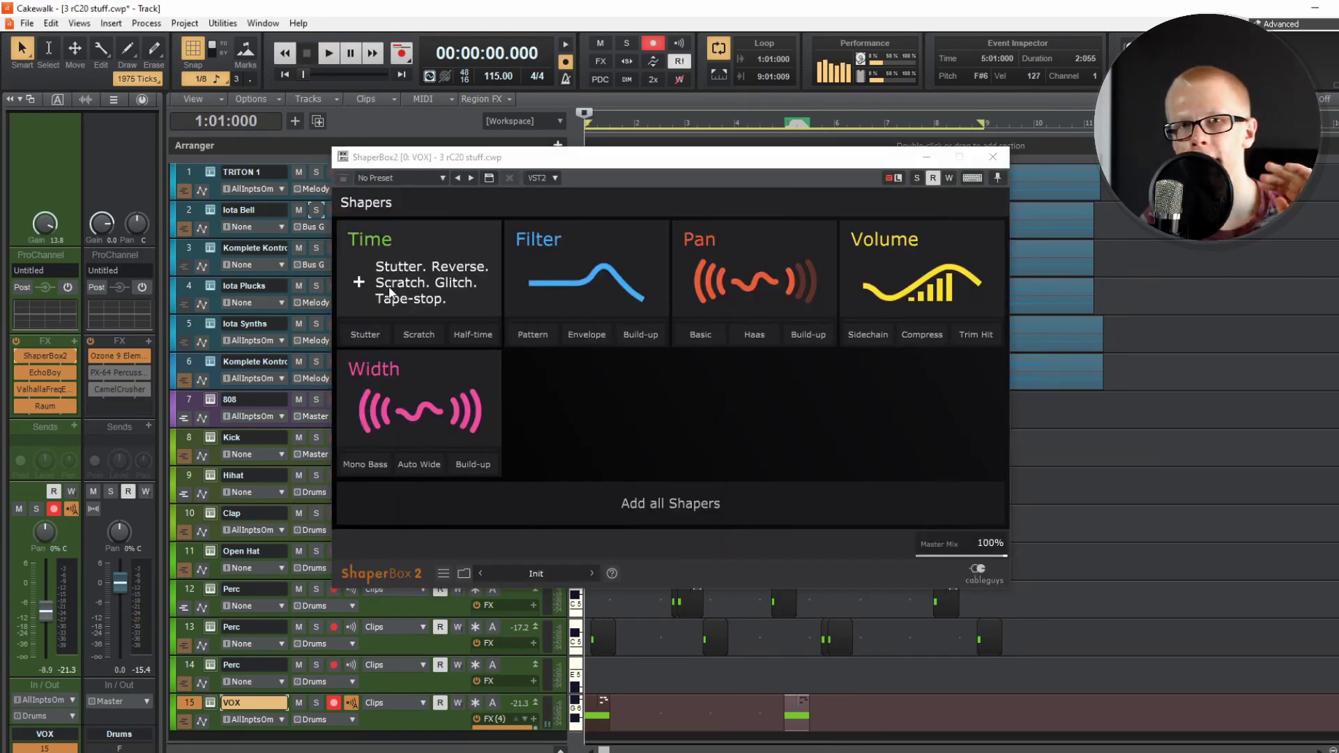
click(467, 333)
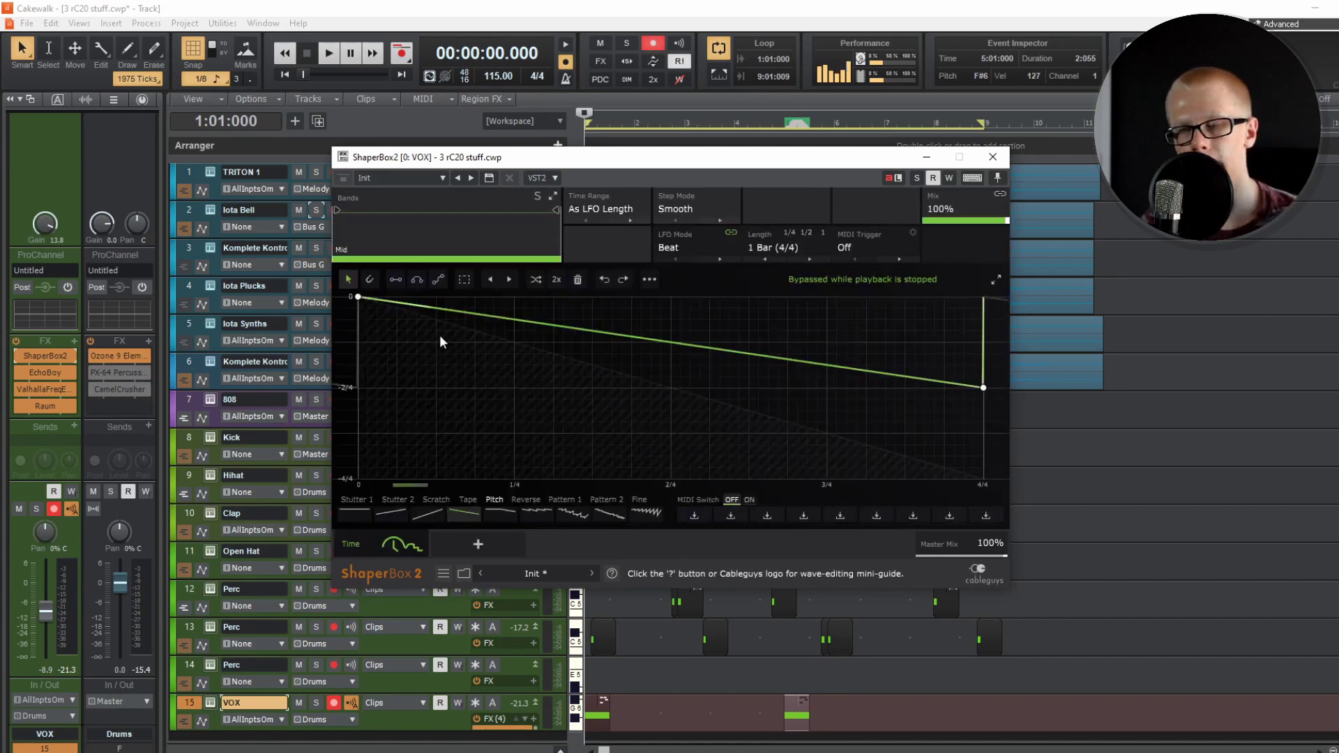
Set ShaperBox2's Master Mix to about 45%, auditioning the soloed VOX track
mouse_move(987, 547)
mouse_down()
mouse_move(986, 567)
mouse_move(992, 550)
mouse_up()
key(space)
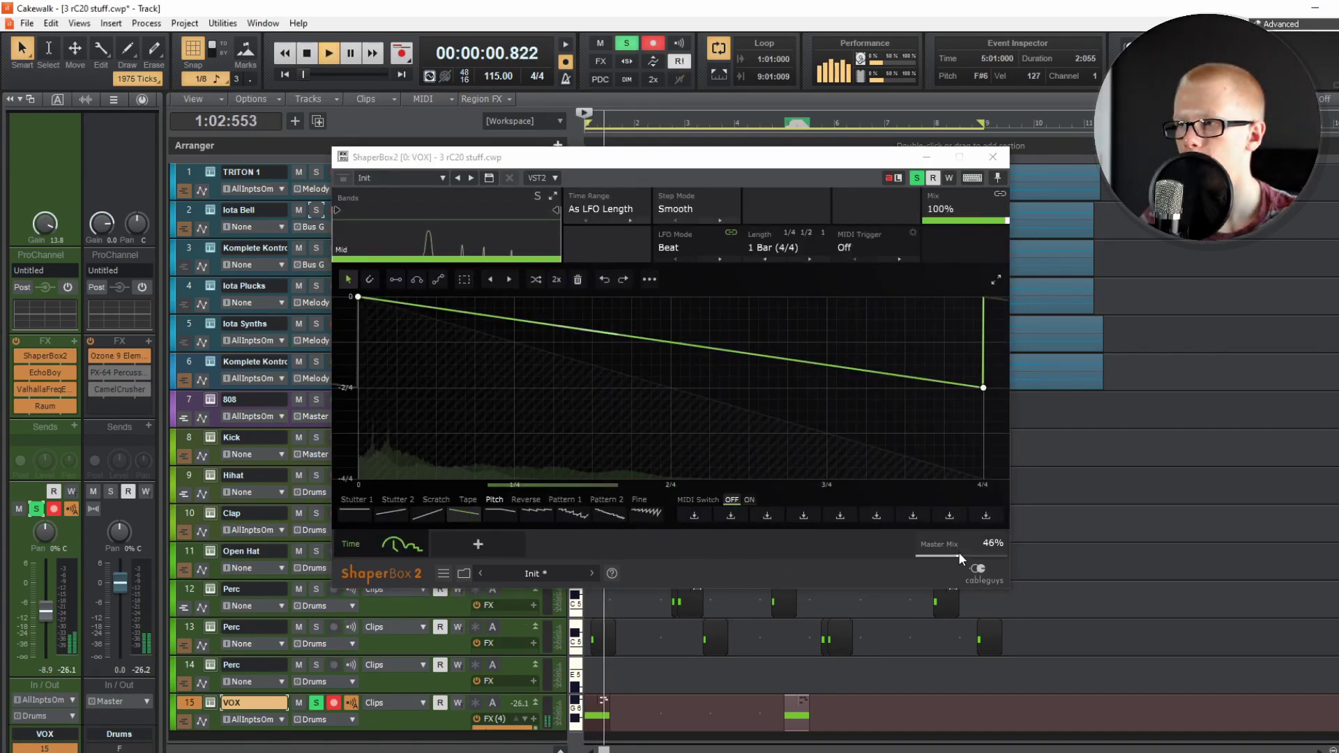
key(space)
key(space)
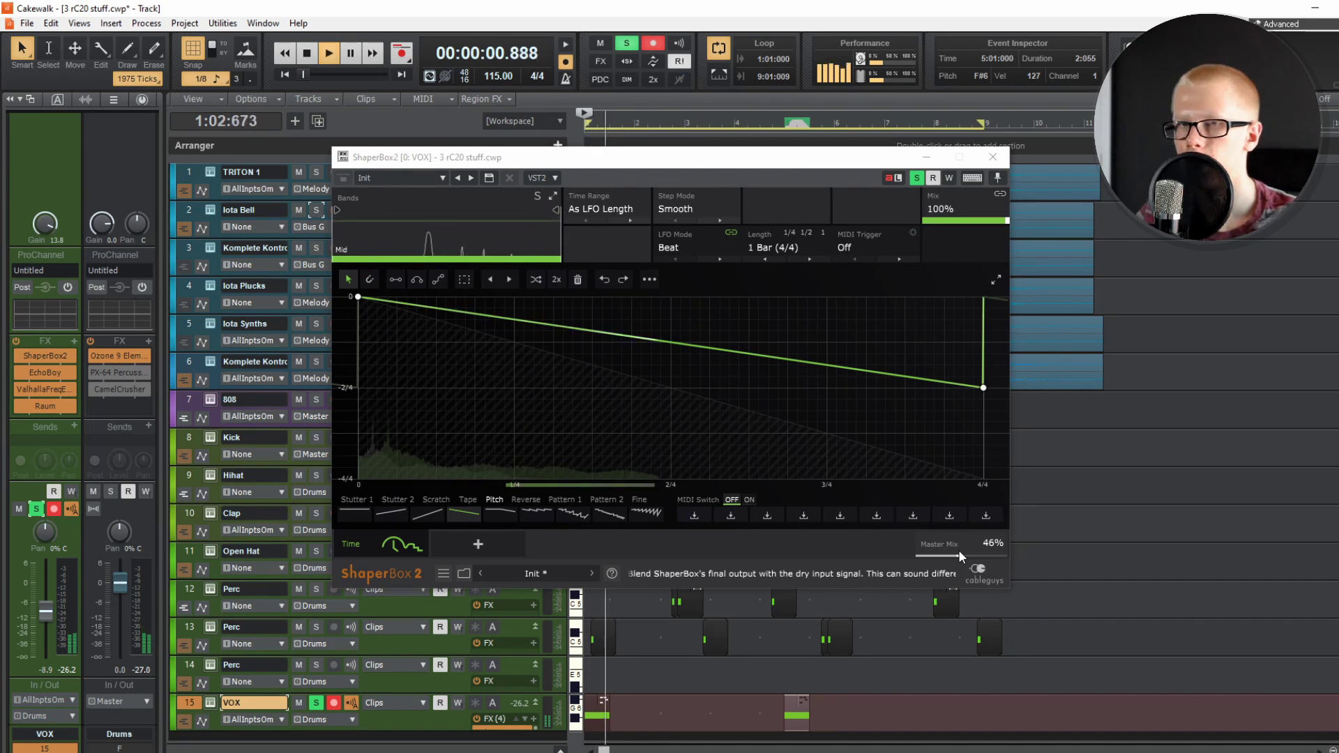
key(space)
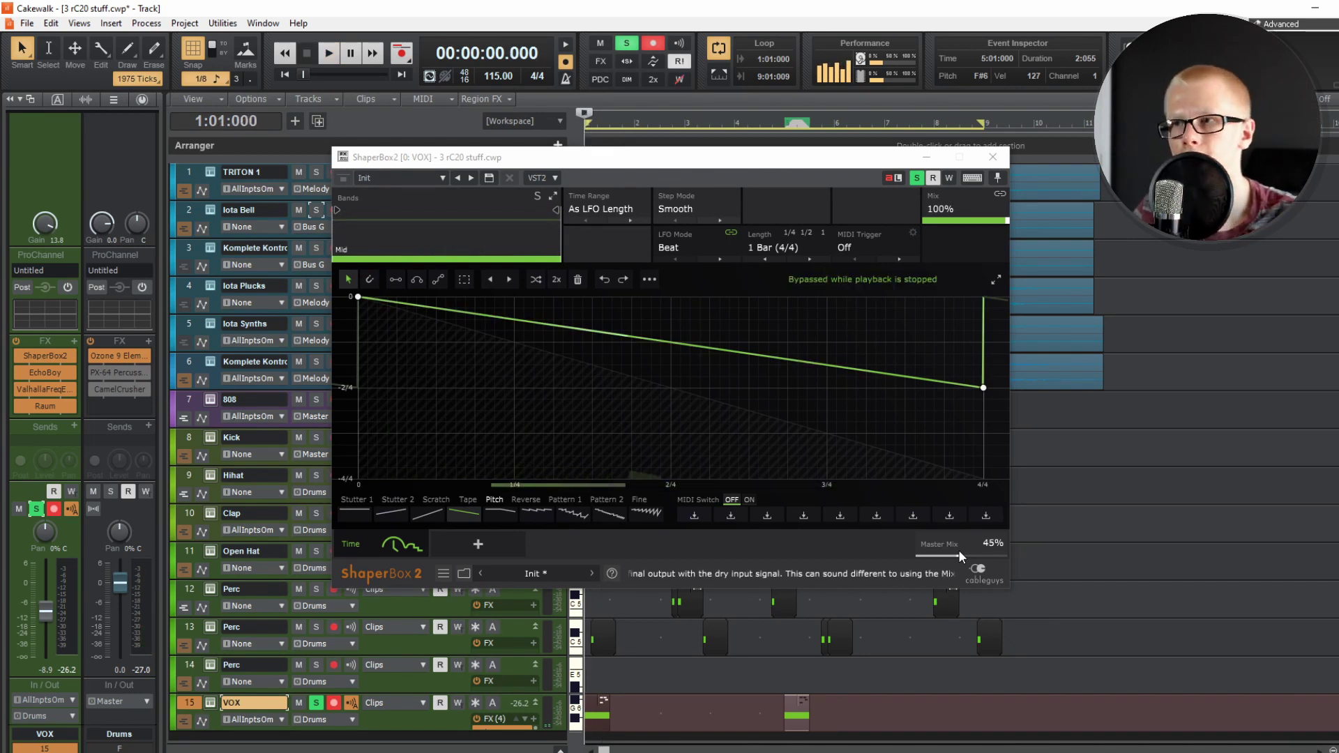
drag(959, 551, 959, 552)
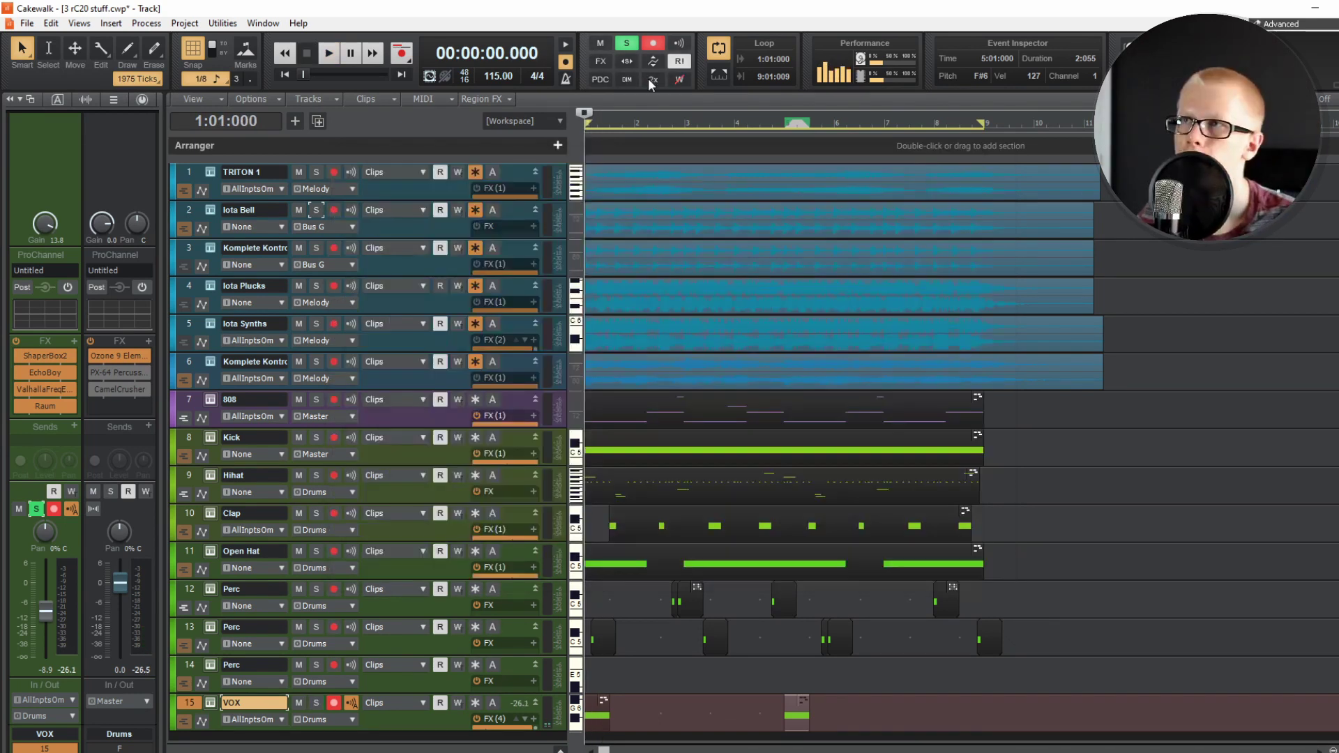
Lower the VOX track's volume to about -15.2 while playing the full beat, and restart playback from the beginning
key(space)
scroll(433, 658, down, 2)
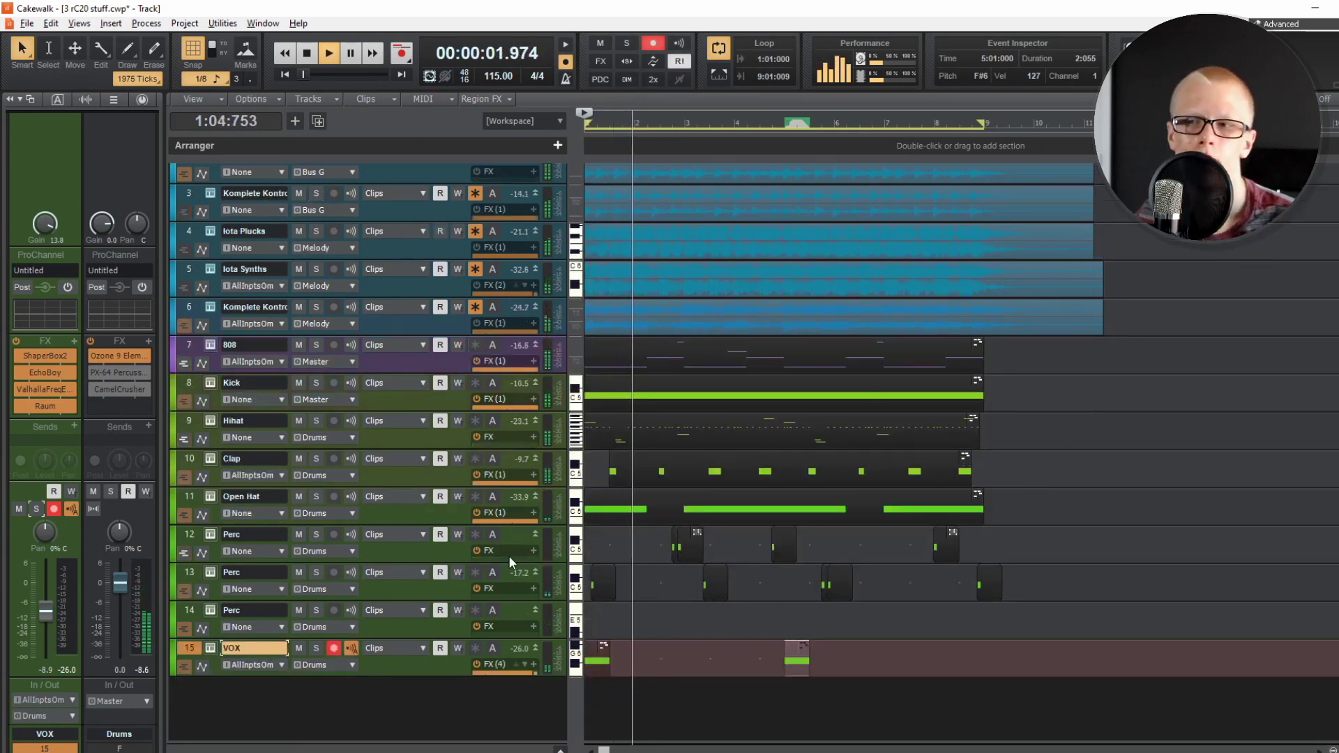
drag(46, 611, 46, 623)
key(w)
key(w)
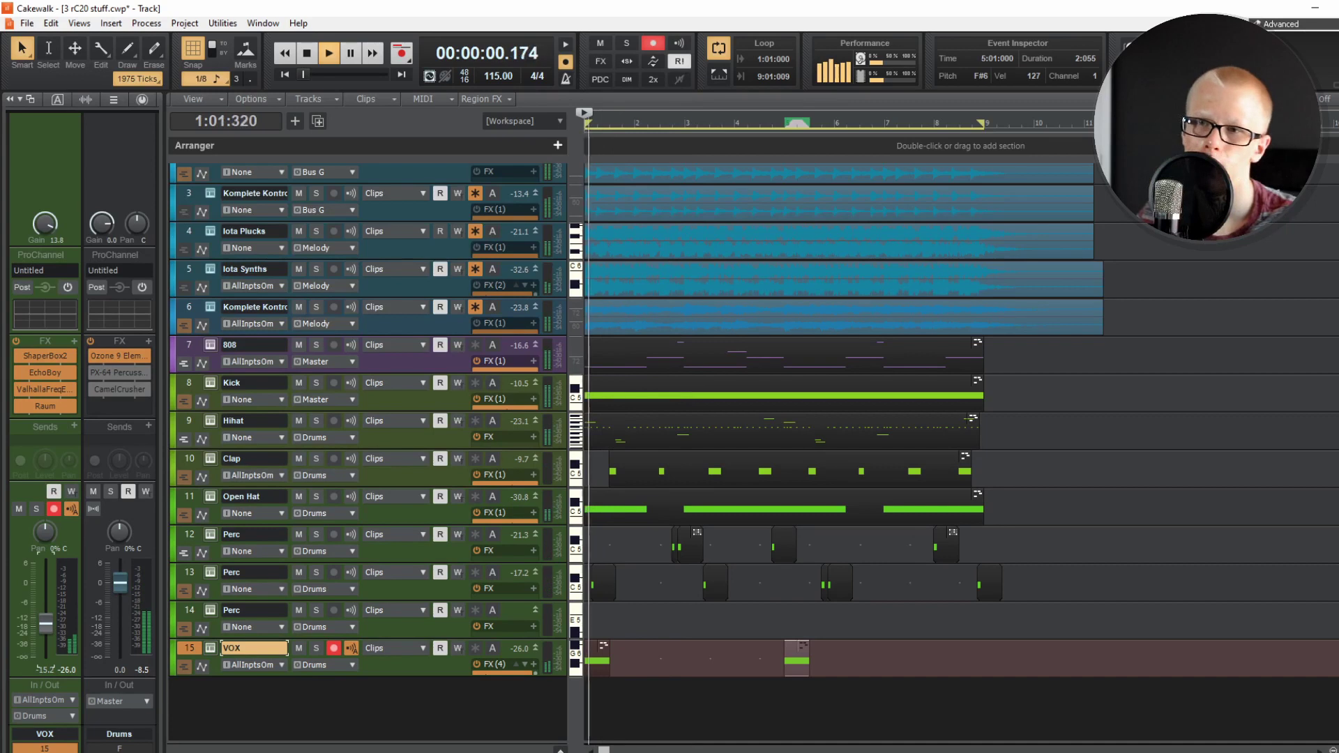
scroll(627, 572, up, 2)
ctrl+scroll(628, 571, down, 2)
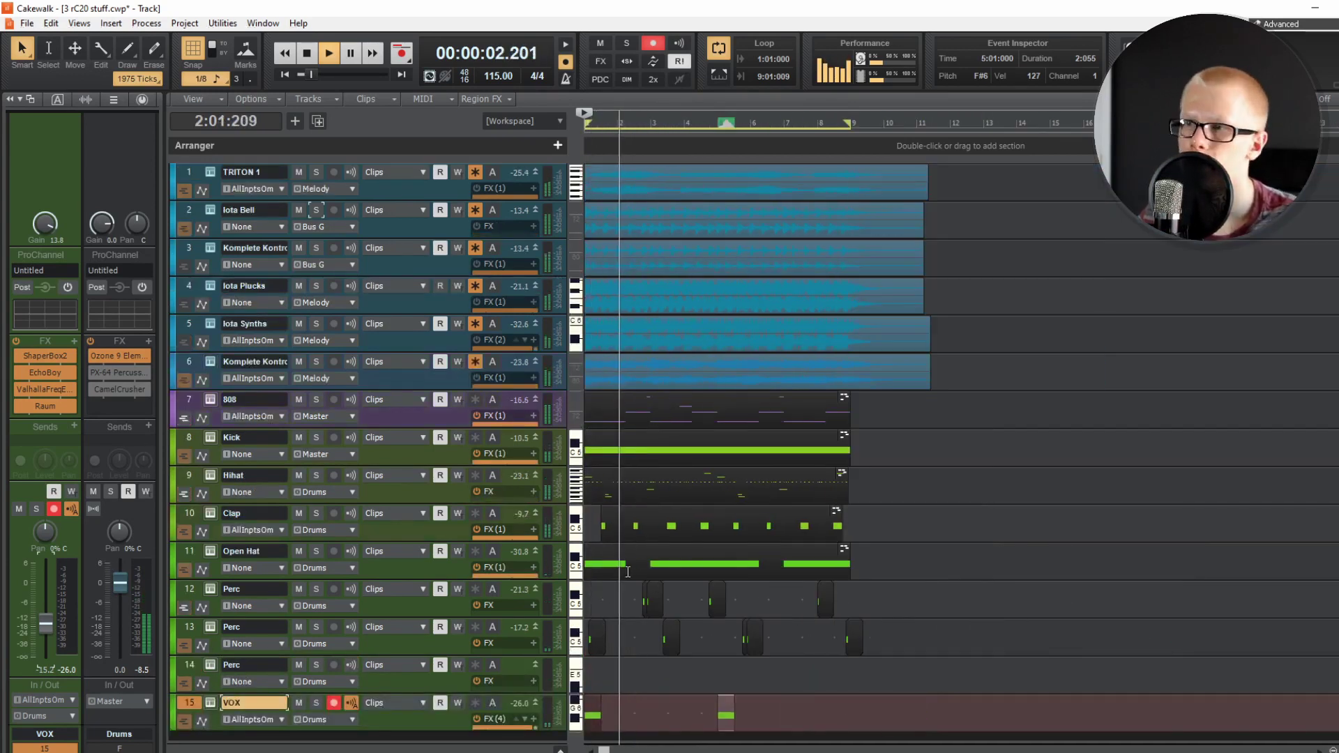